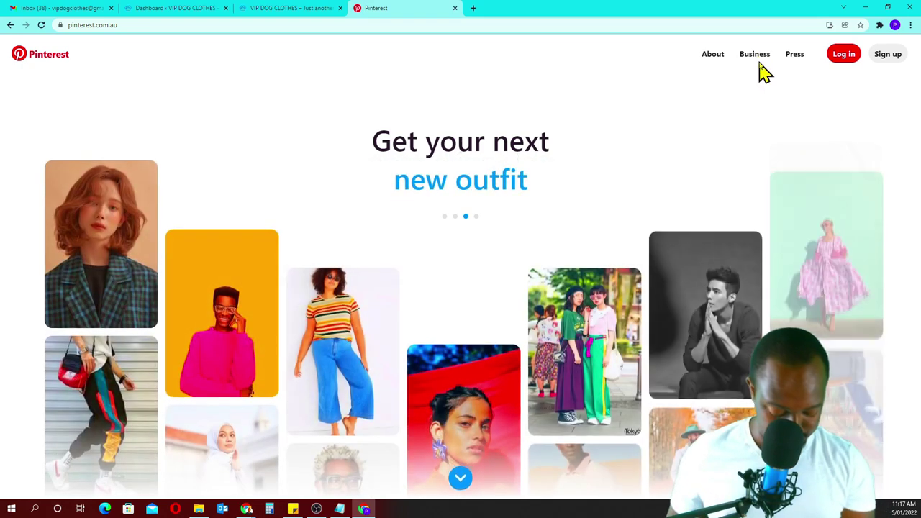
Open Pinterest's business site and bring up its sign-up form for a new business account
{"action": "key", "text": "ctrl+plus"}
{"action": "key", "text": "ctrl+plus"}
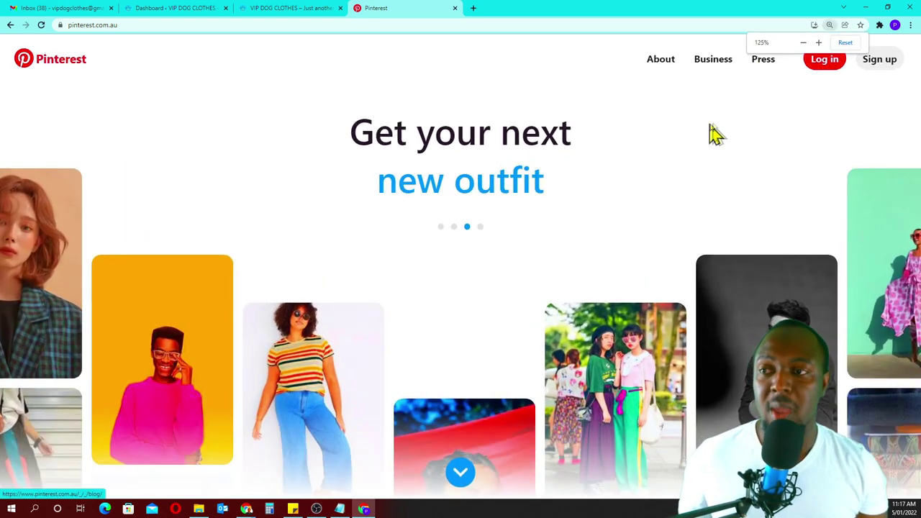
{"action": "left_click", "coordinate": [710, 64]}
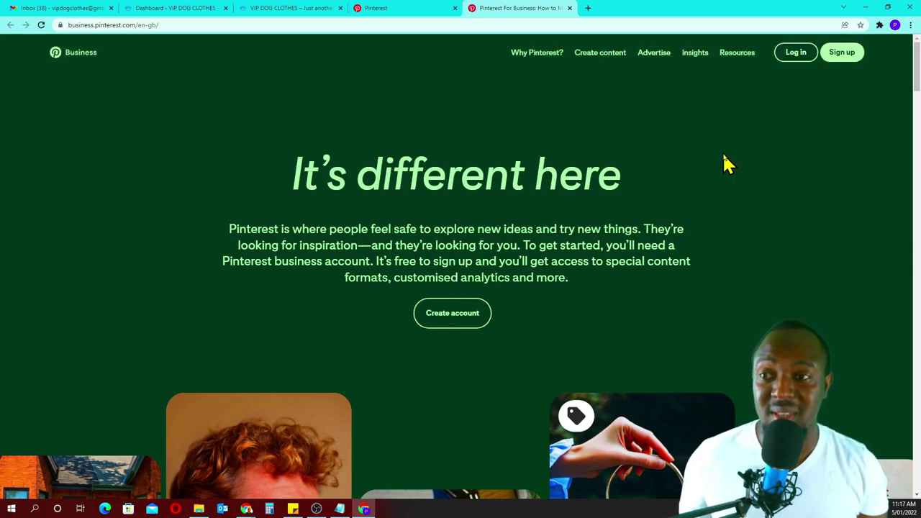
{"action": "left_click", "coordinate": [840, 53]}
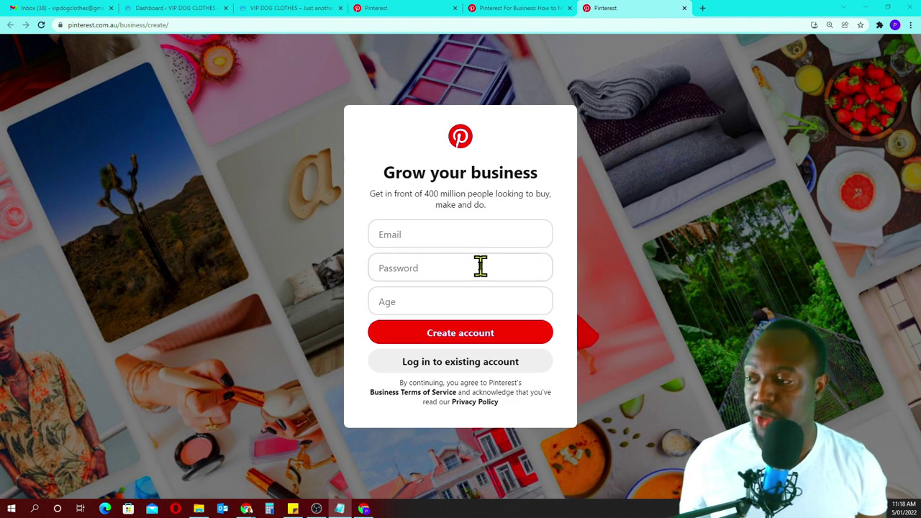
Enter the business e-mail, account password and age in the sign-up form, and create the account
{"action": "left_click", "coordinate": [473, 238]}
{"action": "left_click", "coordinate": [446, 261]}
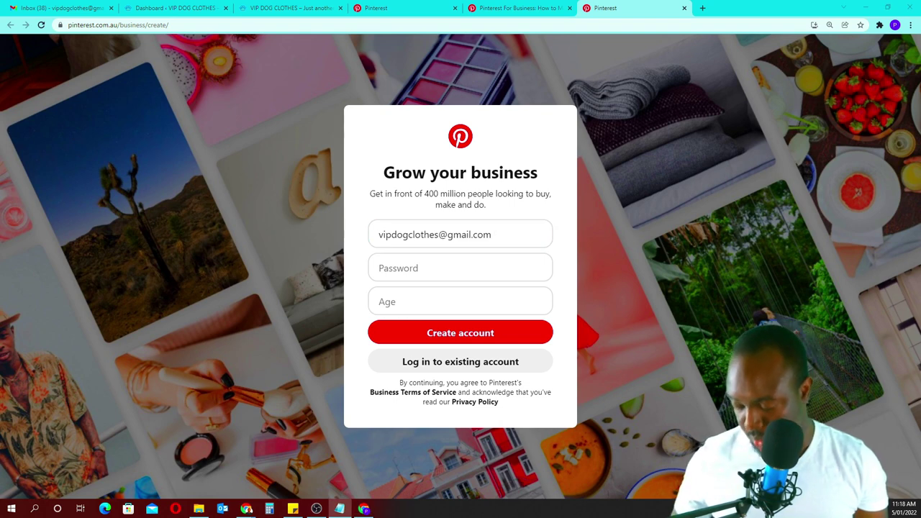
{"action": "left_click", "coordinate": [482, 268]}
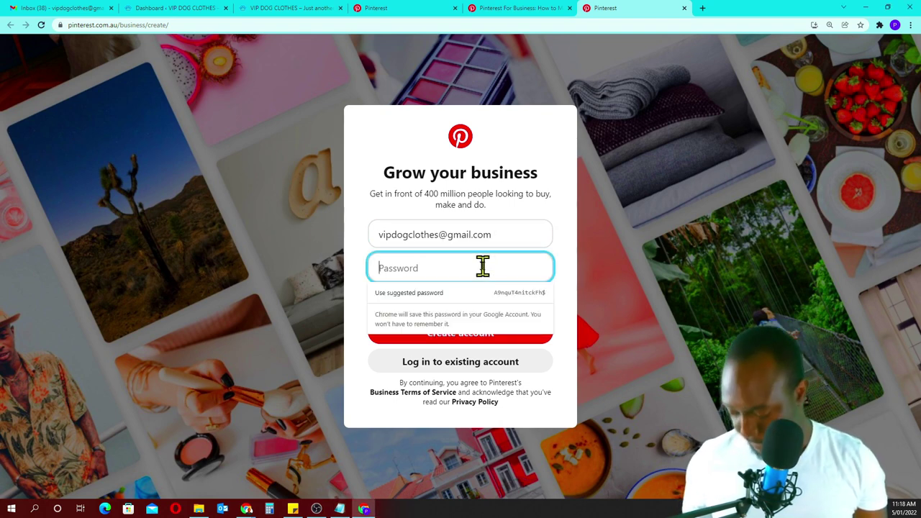
{"action": "key", "text": "ctrl+v"}
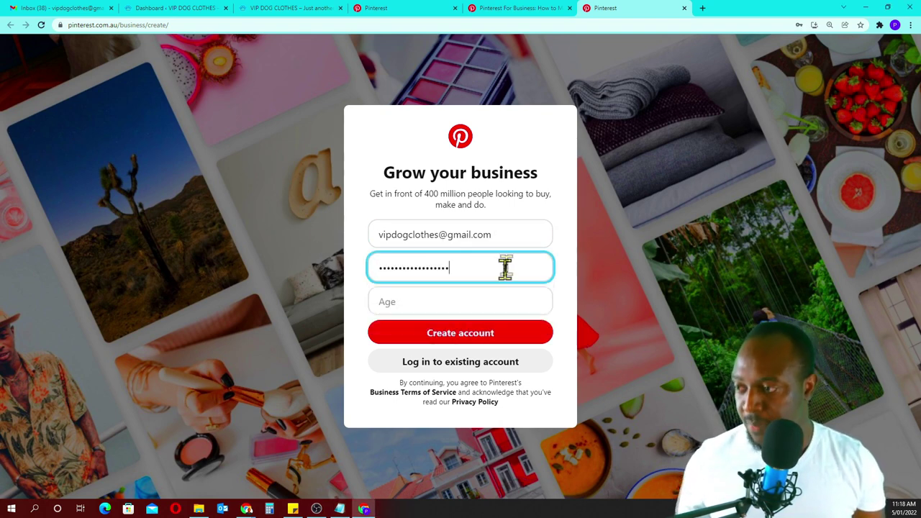
{"action": "left_click", "coordinate": [410, 297]}
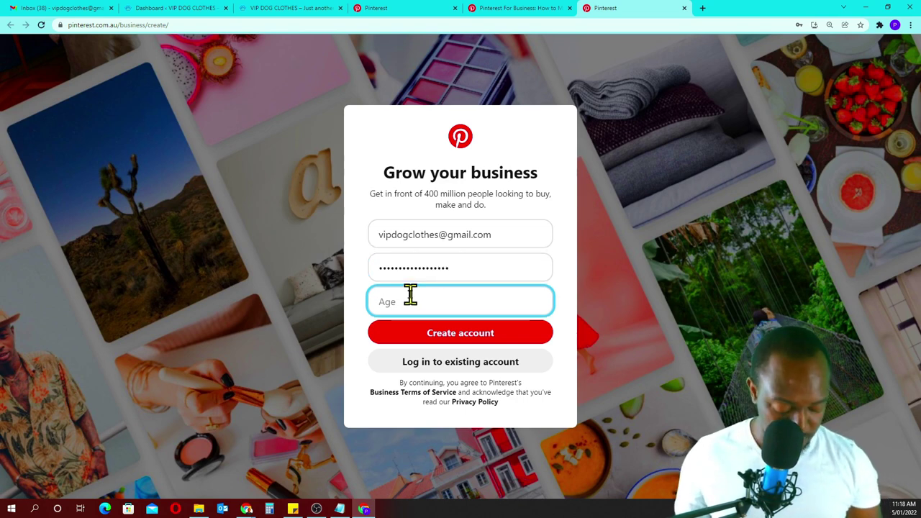
{"action": "left_click", "coordinate": [457, 337]}
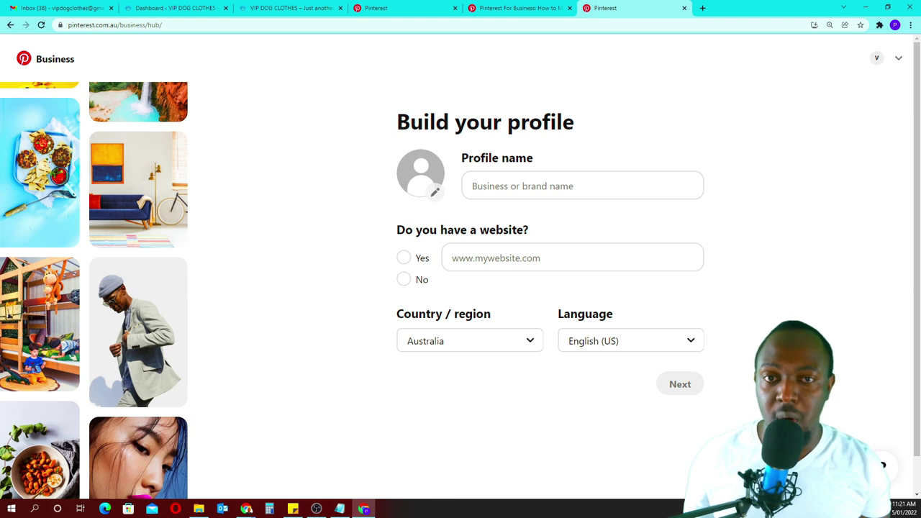
{"action": "left_click", "coordinate": [549, 189]}
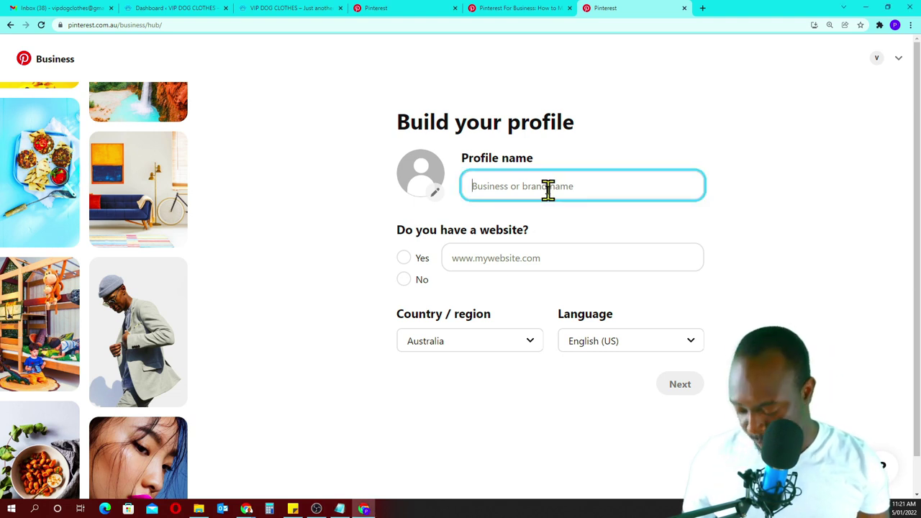
{"action": "type", "text": "VIP DOG CLOTHES"}
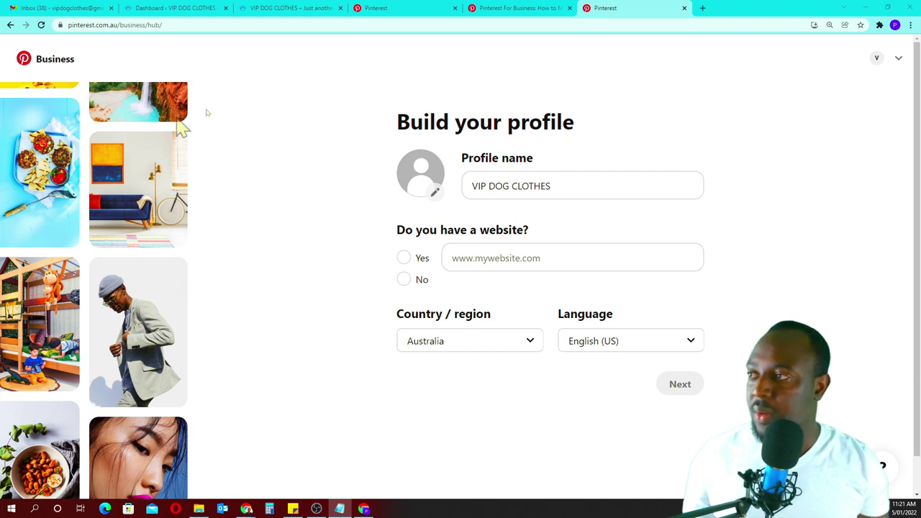
{"action": "left_click", "coordinate": [283, 10]}
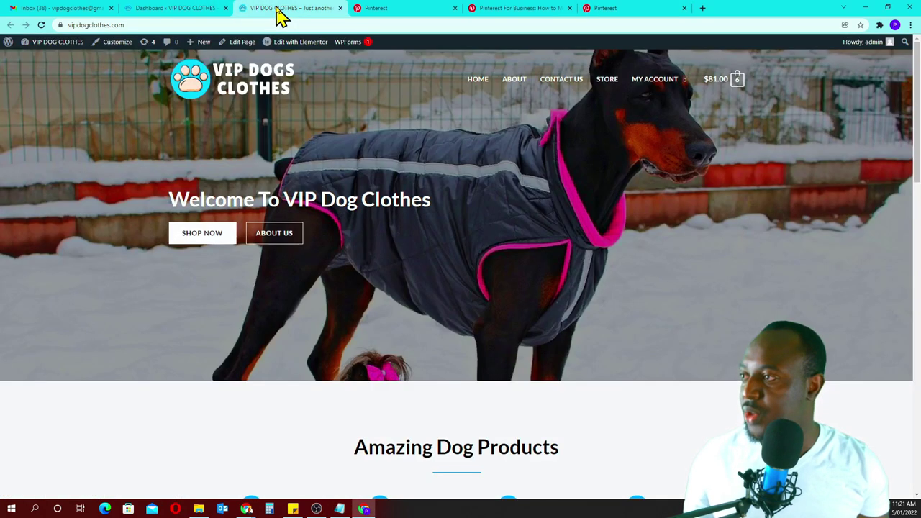
{"action": "left_click", "coordinate": [119, 26]}
{"action": "right_click", "coordinate": [119, 26]}
{"action": "left_click", "coordinate": [140, 92]}
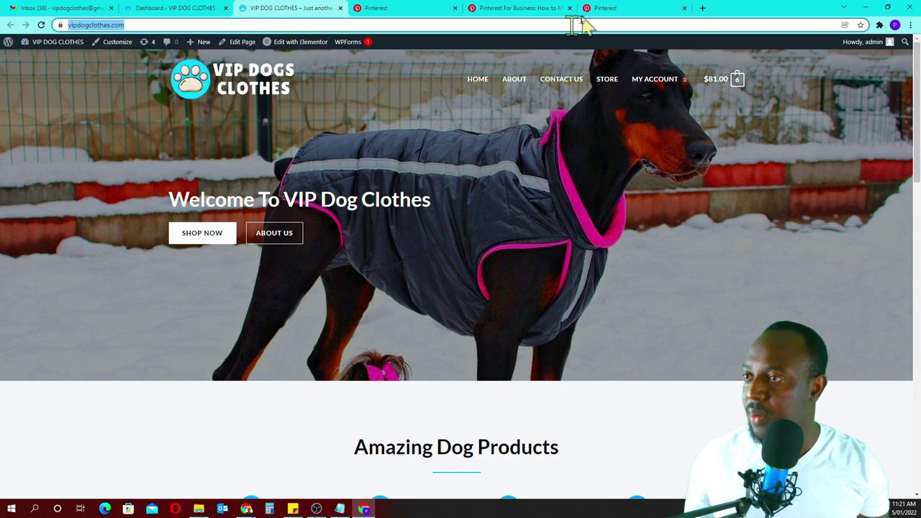
{"action": "left_click", "coordinate": [631, 9]}
{"action": "left_click", "coordinate": [493, 260]}
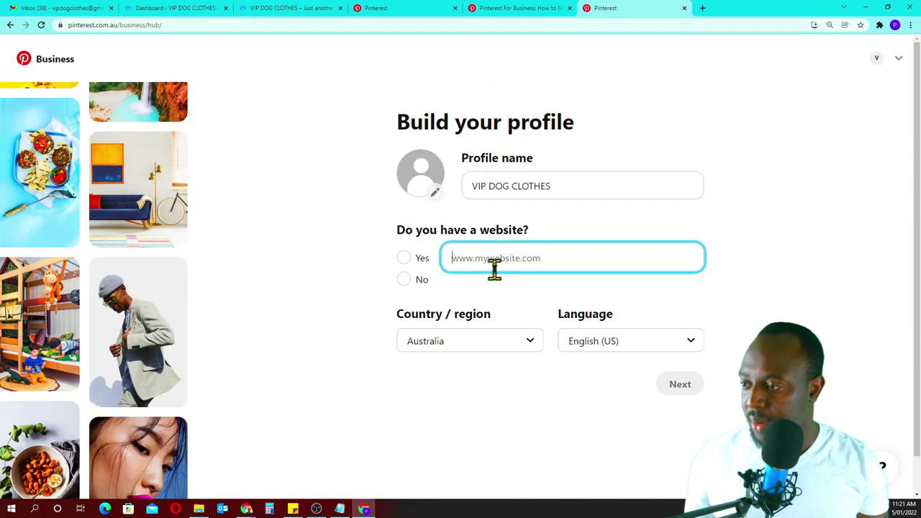
{"action": "key", "text": "ctrl+v"}
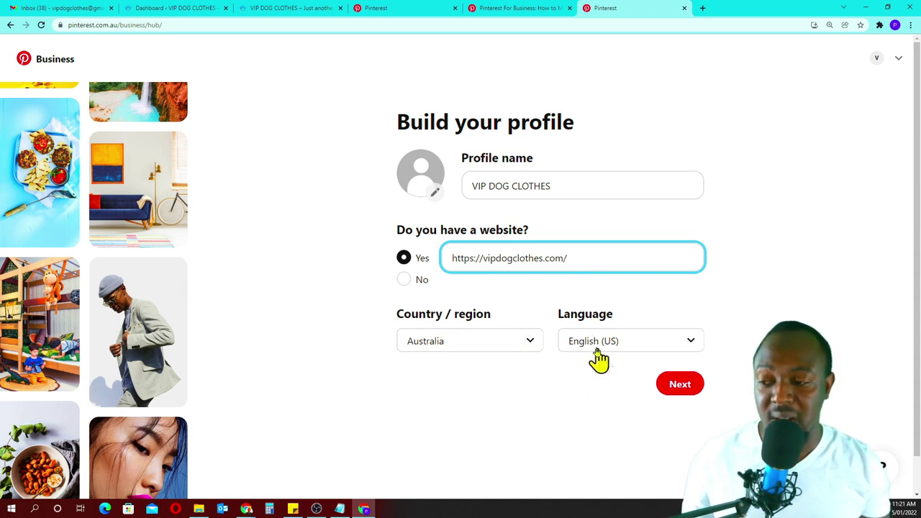
{"action": "left_click", "coordinate": [685, 388]}
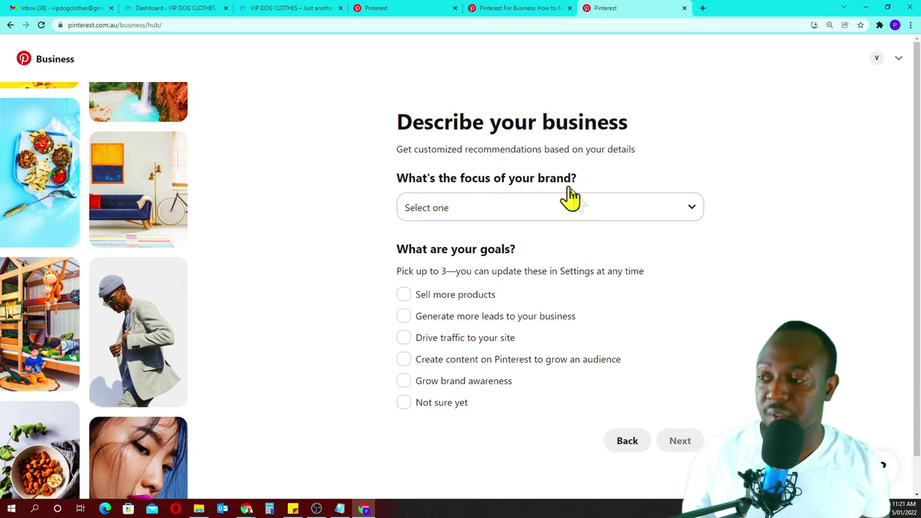
Set the brand focus to Fashion and submit the goals Sell more products, Drive traffic to your site, and Create content on Pinterest
{"action": "left_click", "coordinate": [495, 210]}
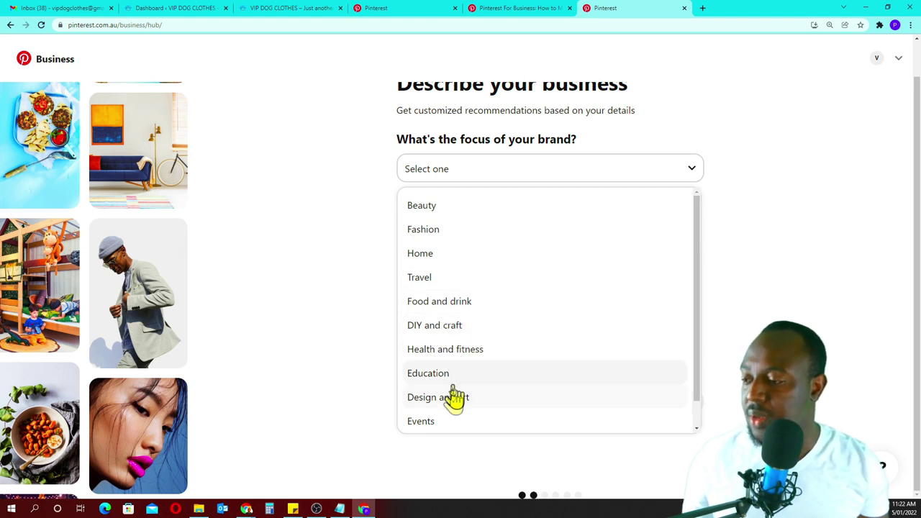
{"action": "left_click", "coordinate": [434, 231]}
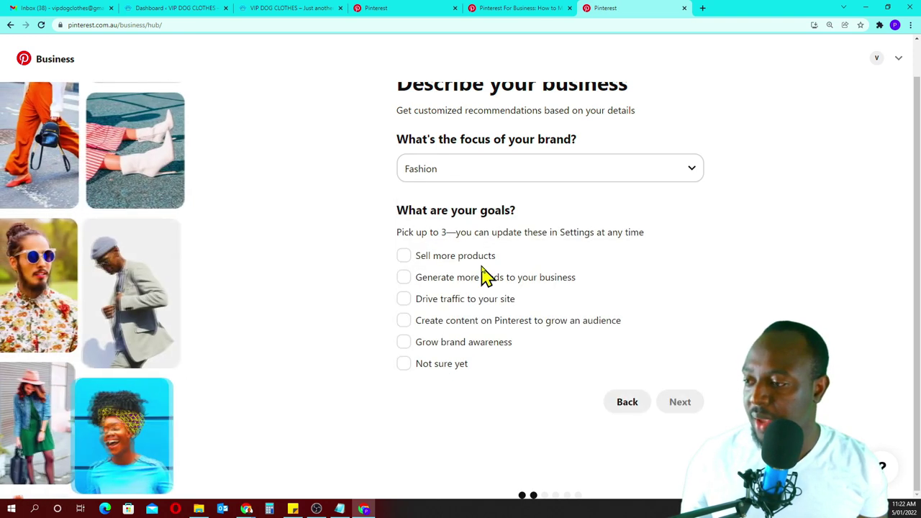
{"action": "left_click", "coordinate": [403, 258]}
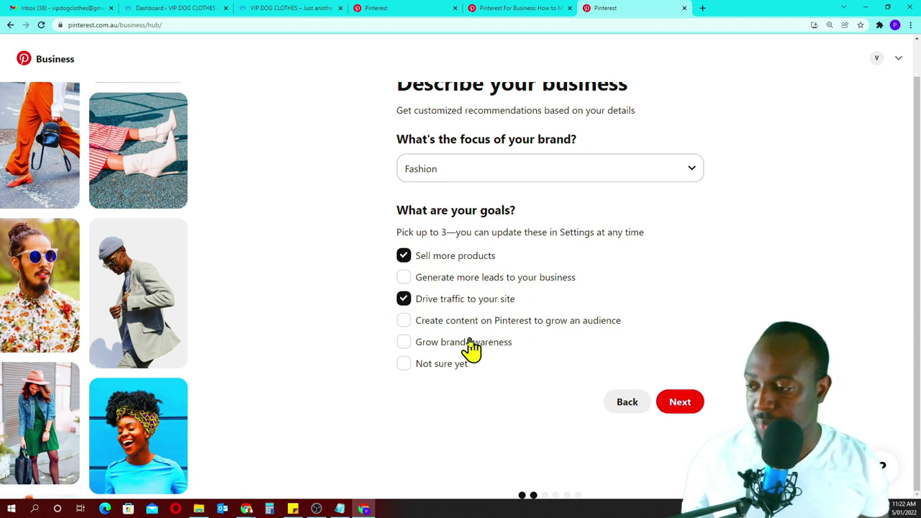
{"action": "left_click", "coordinate": [436, 324]}
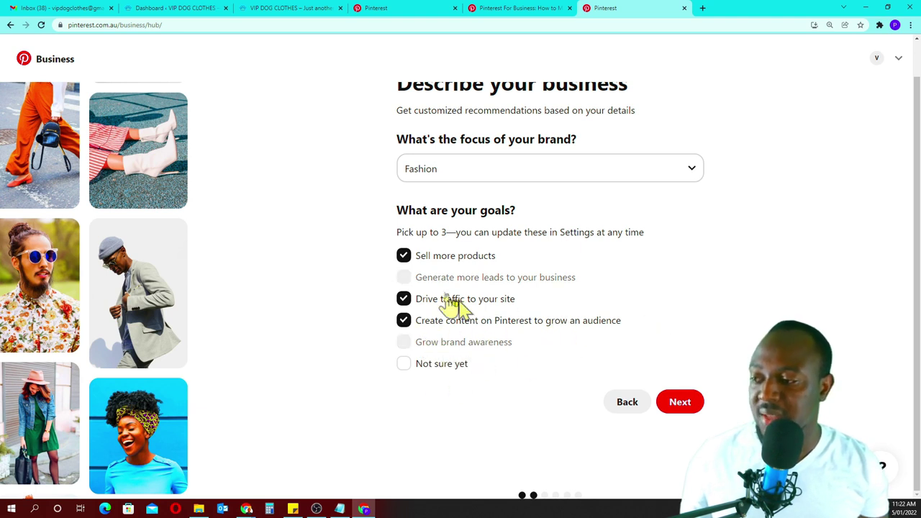
{"action": "left_click", "coordinate": [681, 404]}
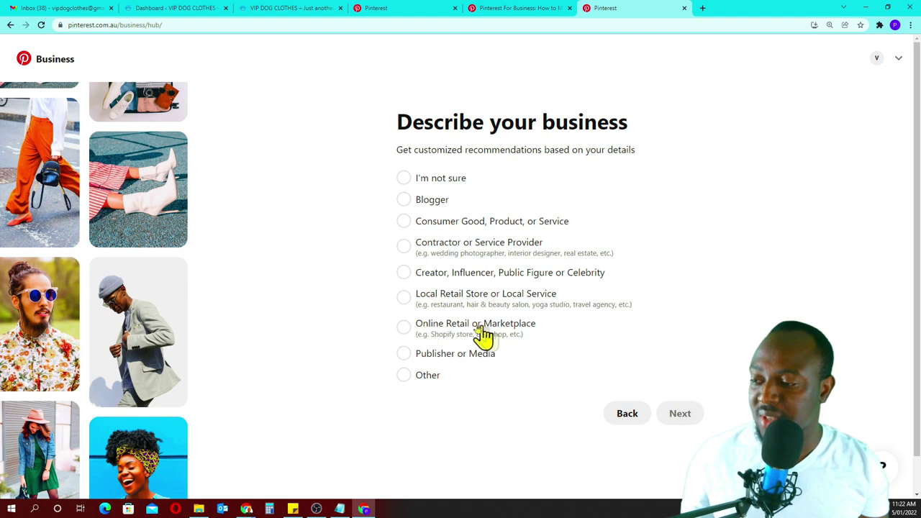
Describe the business as Online Retail or Marketplace and submit WooCommerce as the platform used to sell products
{"action": "left_click", "coordinate": [403, 330]}
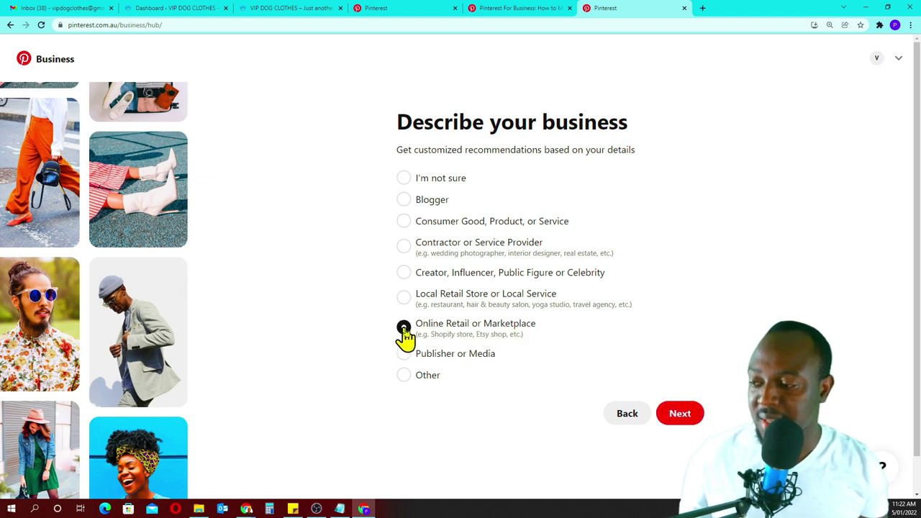
{"action": "left_click", "coordinate": [674, 416]}
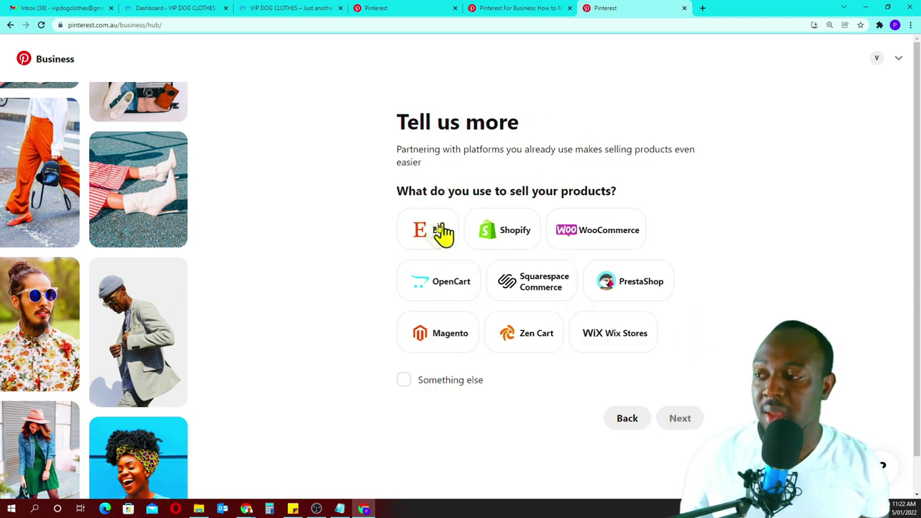
{"action": "left_click", "coordinate": [575, 241]}
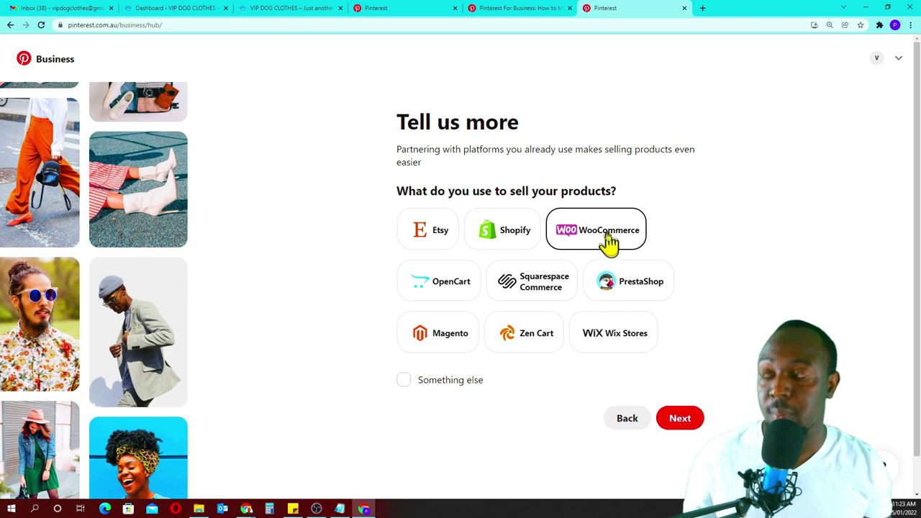
{"action": "left_click", "coordinate": [680, 419]}
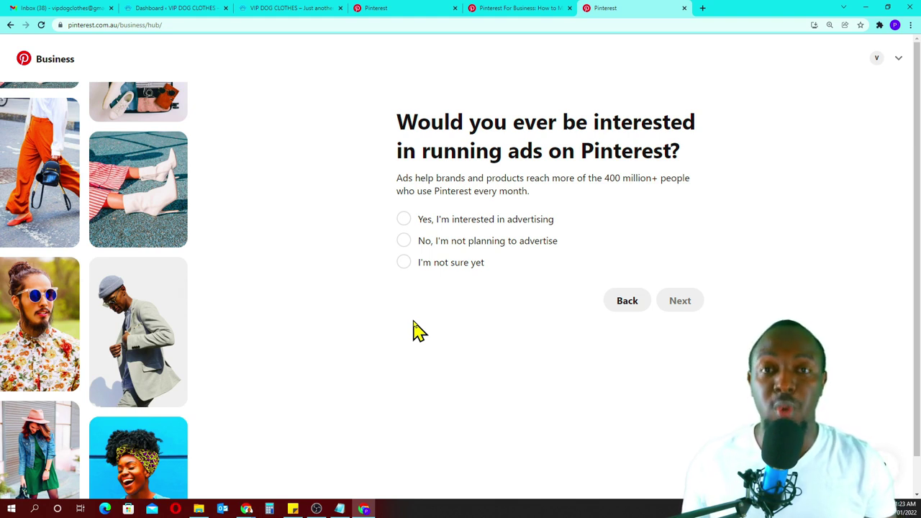
Answer the advertising question with "I'm not sure yet" and choose to build the profile under Showcase your brand
{"action": "left_click", "coordinate": [405, 263]}
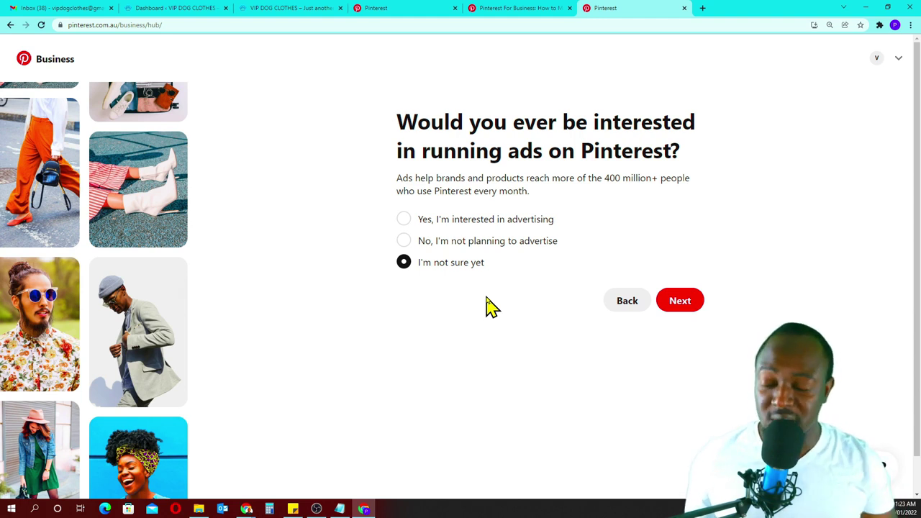
{"action": "left_click", "coordinate": [680, 302]}
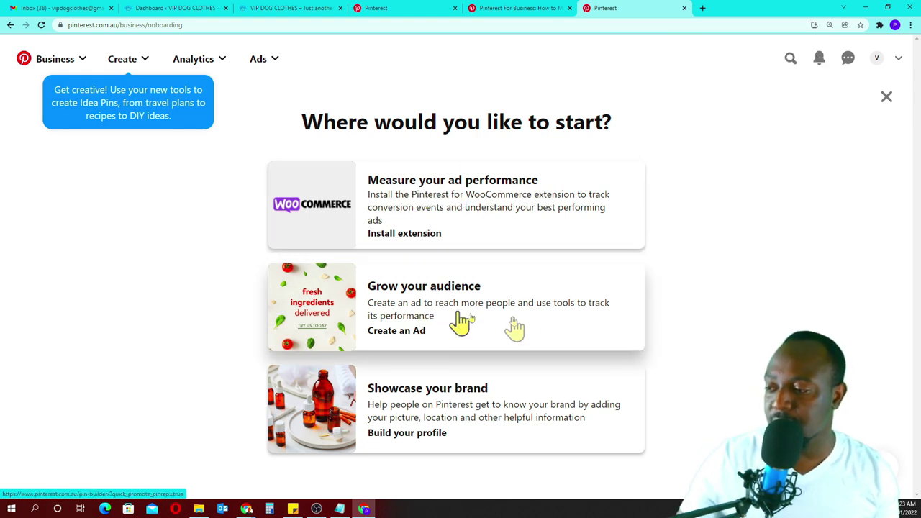
{"action": "left_click", "coordinate": [452, 432]}
Change the public profile's photo to the store's blue paw logo
{"action": "scroll", "coordinate": [630, 204], "scroll_direction": "down", "scroll_amount": 2}
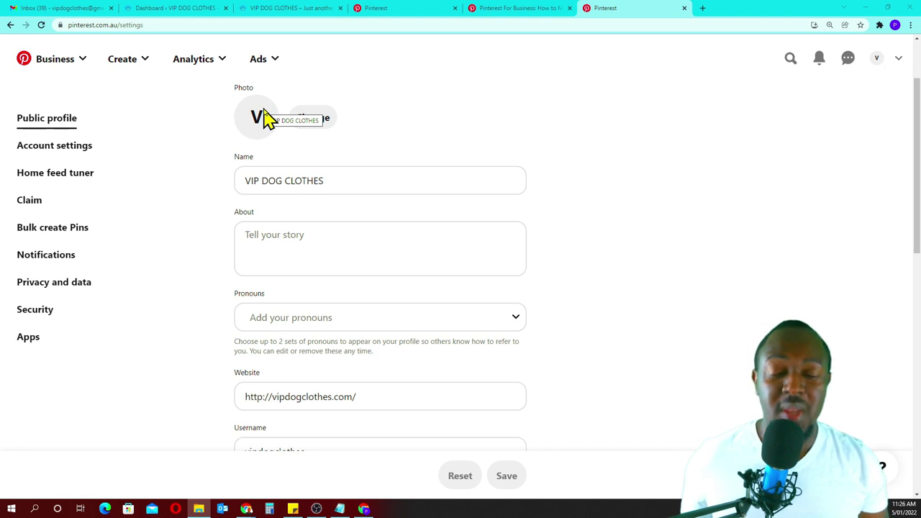
{"action": "left_click", "coordinate": [314, 121]}
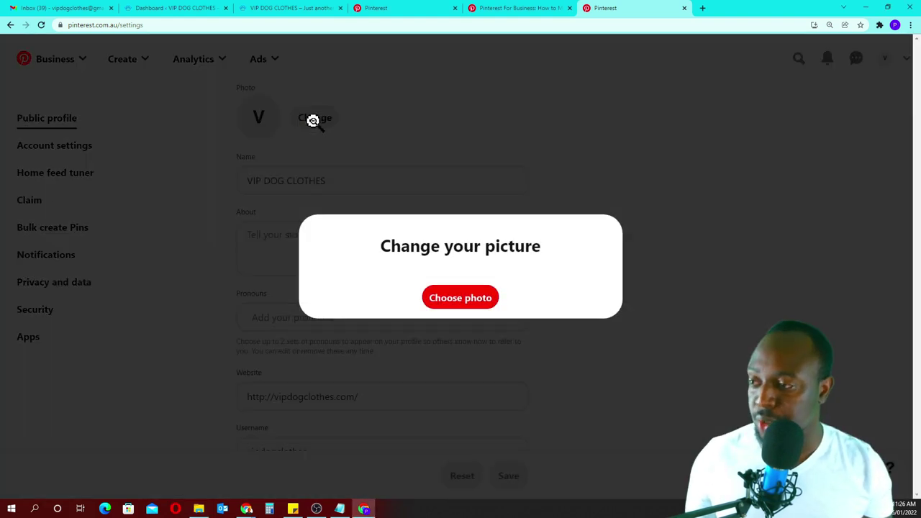
{"action": "left_click", "coordinate": [436, 303]}
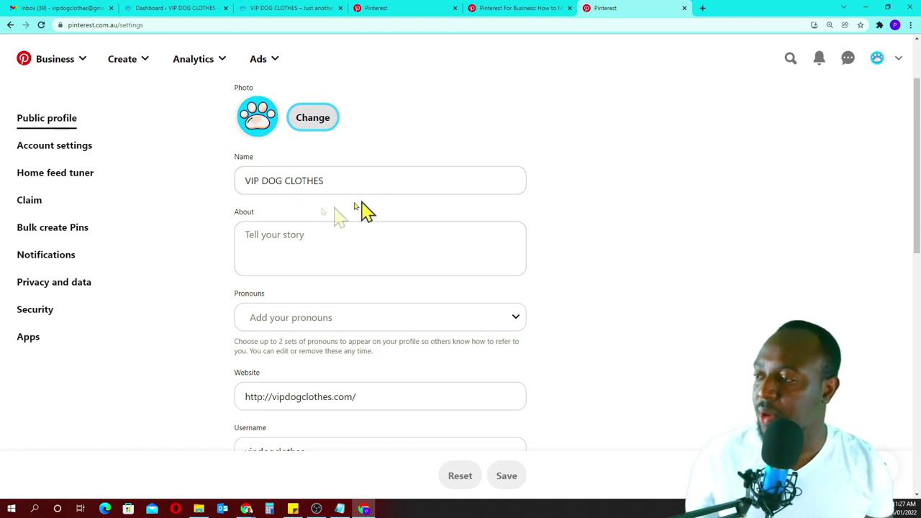
Copy the paragraph beginning "Our story is probably not very different from yours" from the store website's About page
{"action": "scroll", "coordinate": [309, 237], "scroll_direction": "down", "scroll_amount": 2}
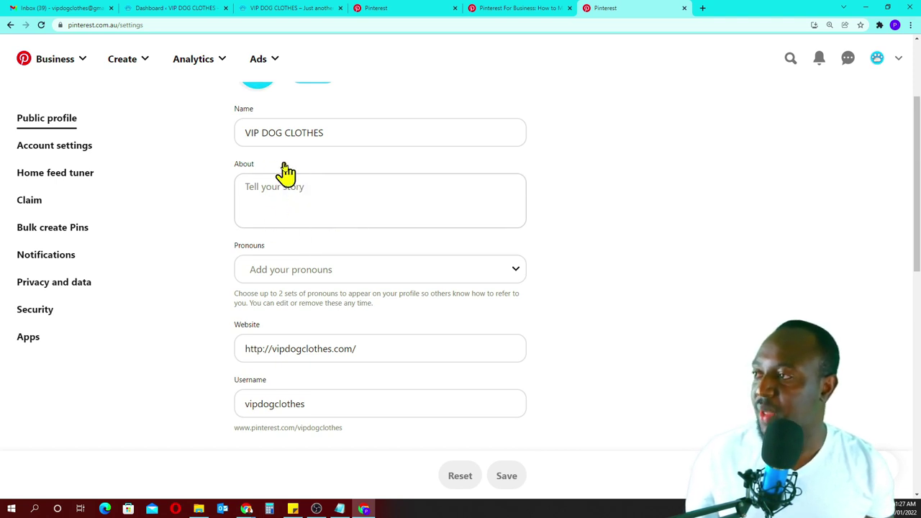
{"action": "left_click", "coordinate": [265, 13]}
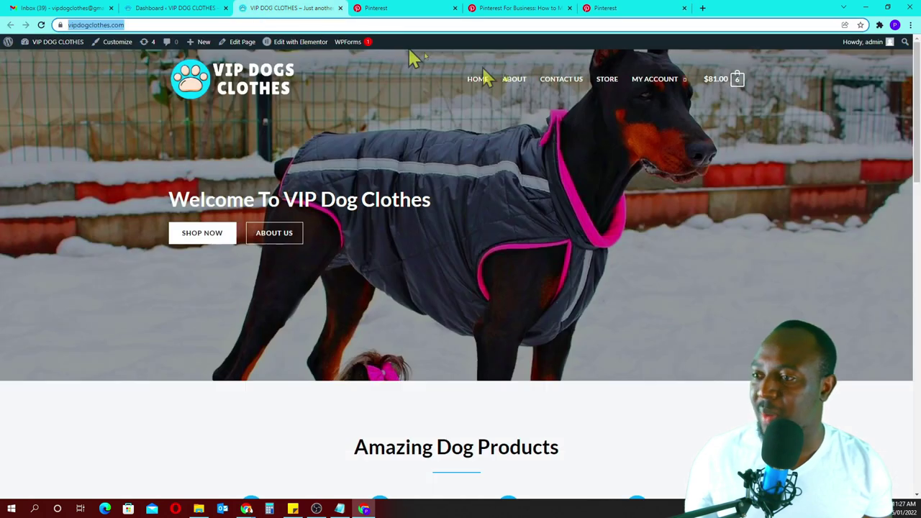
{"action": "left_click", "coordinate": [515, 87]}
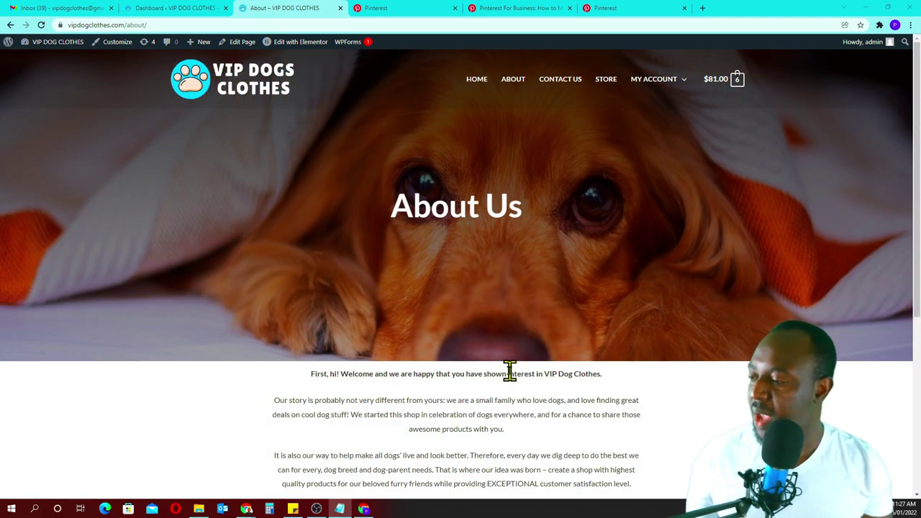
{"action": "scroll", "coordinate": [514, 396], "scroll_direction": "down", "scroll_amount": 2}
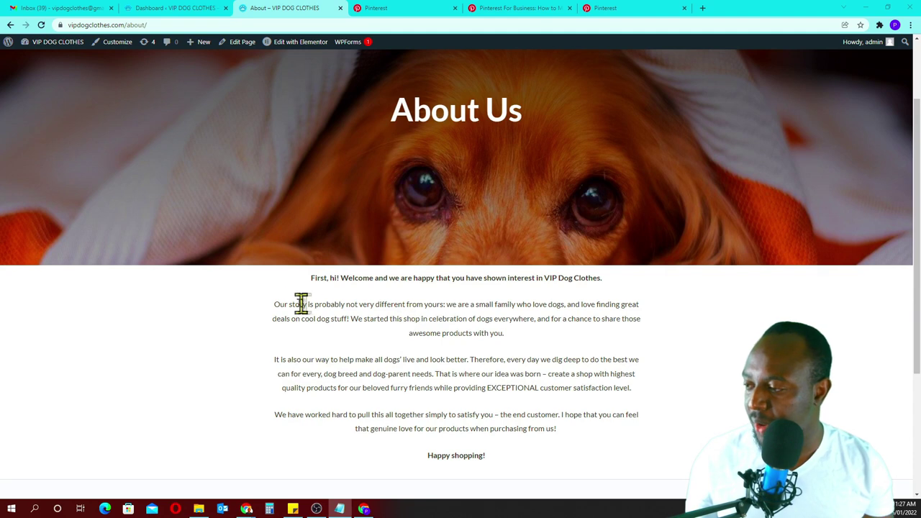
{"action": "left_click_drag", "start_coordinate": [277, 304], "coordinate": [505, 334]}
{"action": "right_click", "coordinate": [493, 312]}
{"action": "left_click", "coordinate": [505, 317]}
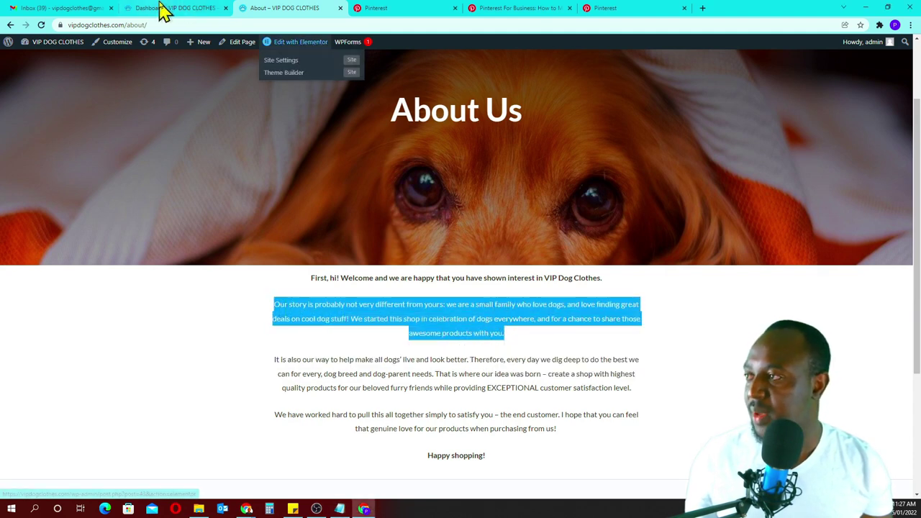
Return to the Pinterest public profile settings and paste the copied store story as the About text
{"action": "left_click", "coordinate": [385, 8]}
{"action": "left_click", "coordinate": [513, 9]}
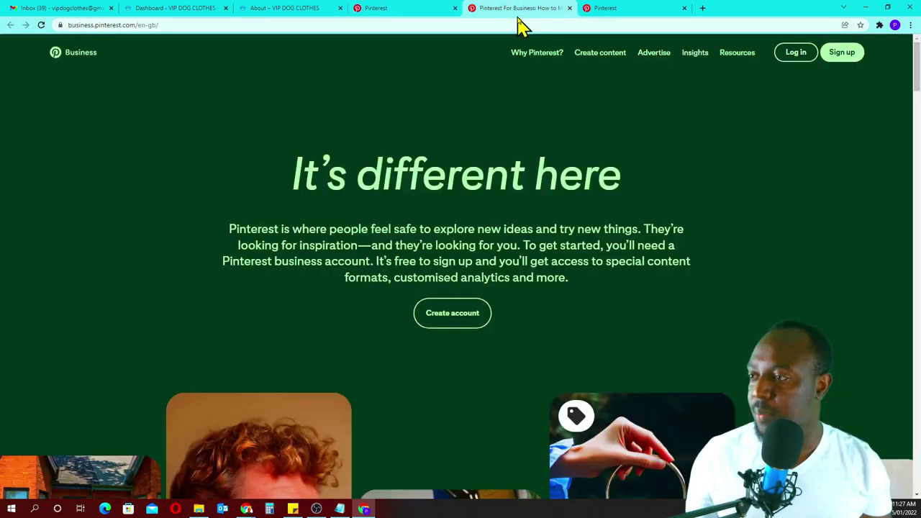
{"action": "left_click", "coordinate": [600, 5]}
{"action": "left_click", "coordinate": [293, 183]}
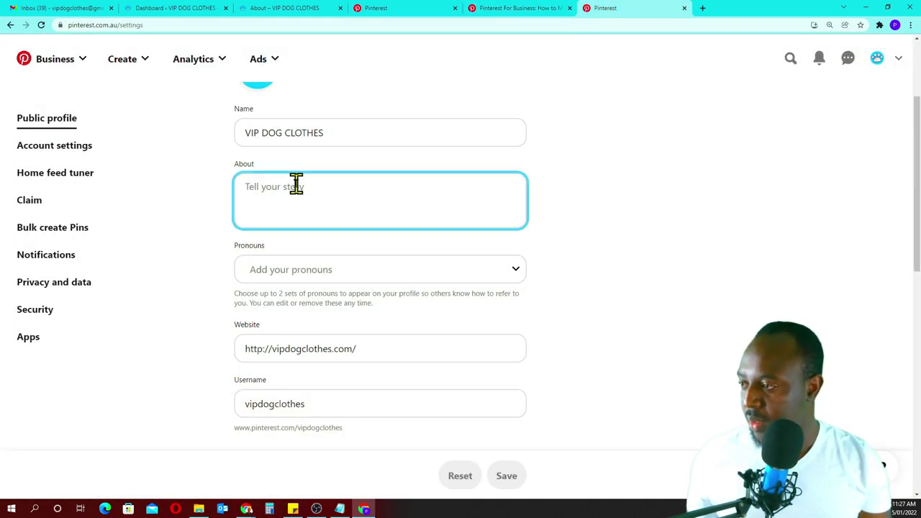
{"action": "key", "text": "ctrl+v"}
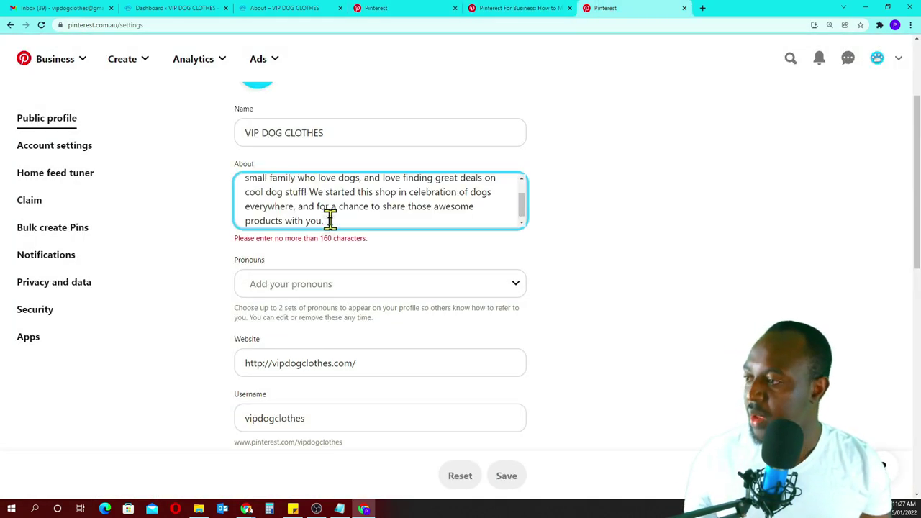
Shorten the About text to "We are a small family who love dogs, and love finding great deals on cool dog stuff!"
{"action": "scroll", "coordinate": [374, 220], "scroll_direction": "up", "scroll_amount": 2}
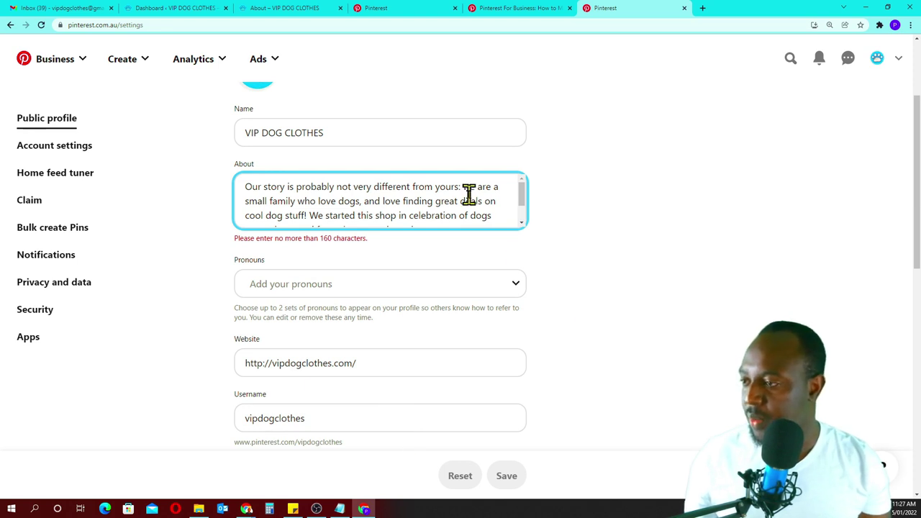
{"action": "left_click_drag", "start_coordinate": [463, 188], "coordinate": [234, 189]}
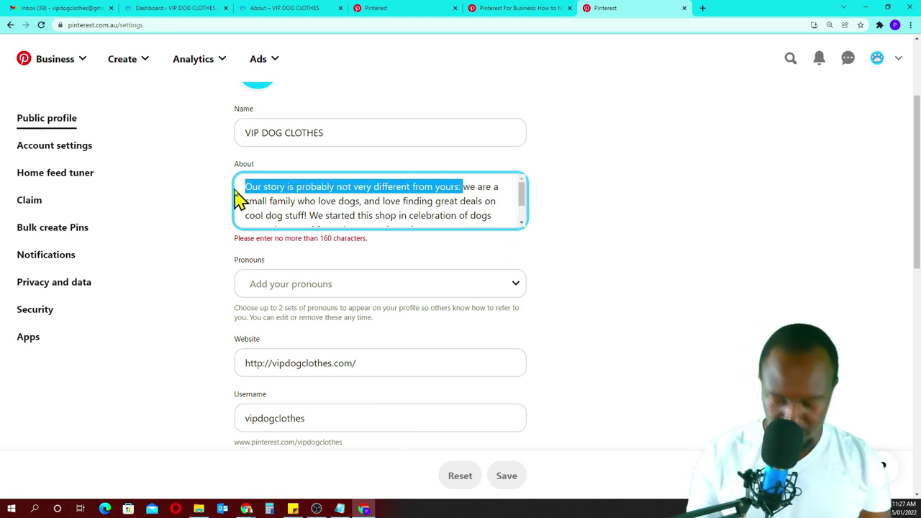
{"action": "key", "text": "BackSpace"}
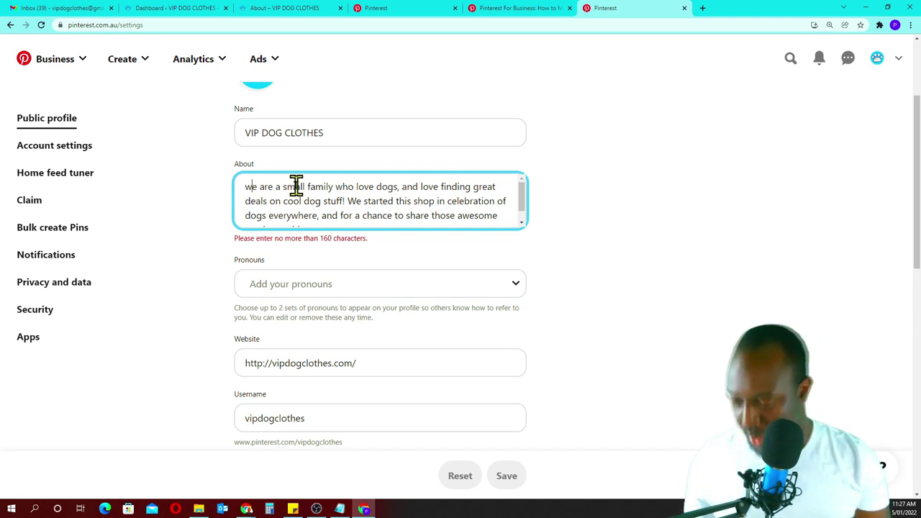
{"action": "key", "text": "BackSpace"}
{"action": "type", "text": "W"}
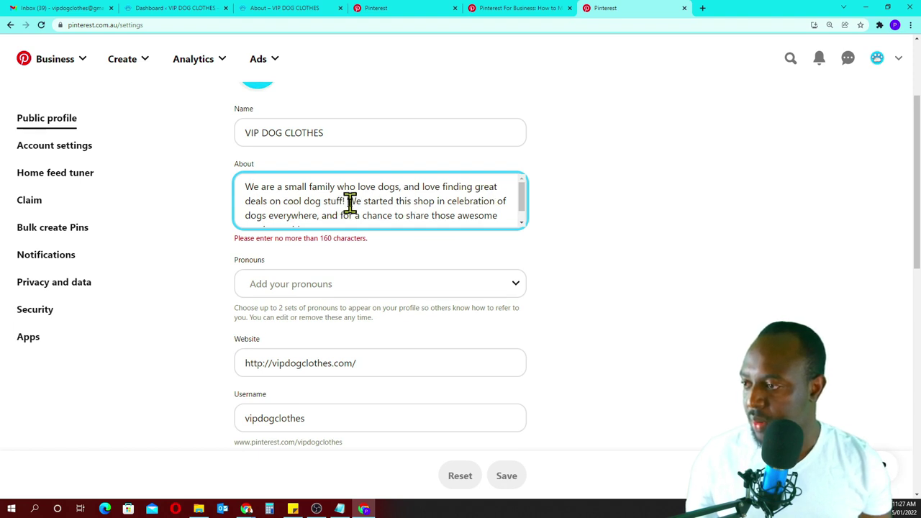
{"action": "left_click_drag", "start_coordinate": [349, 203], "coordinate": [514, 228]}
{"action": "key", "text": "BackSpace"}
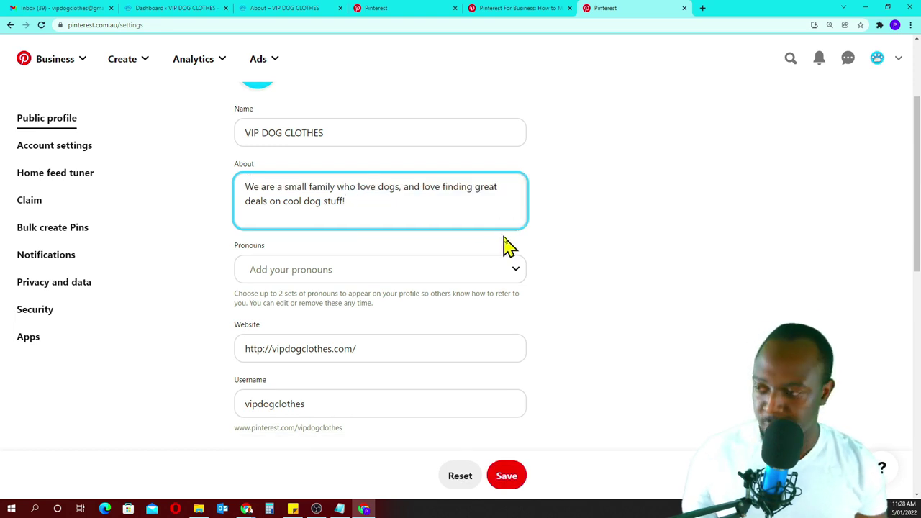
{"action": "left_click", "coordinate": [705, 280]}
Add the pronoun sets he/him and she/her to the public profile
{"action": "scroll", "coordinate": [408, 274], "scroll_direction": "down", "scroll_amount": 1}
{"action": "scroll", "coordinate": [408, 273], "scroll_direction": "down", "scroll_amount": 1}
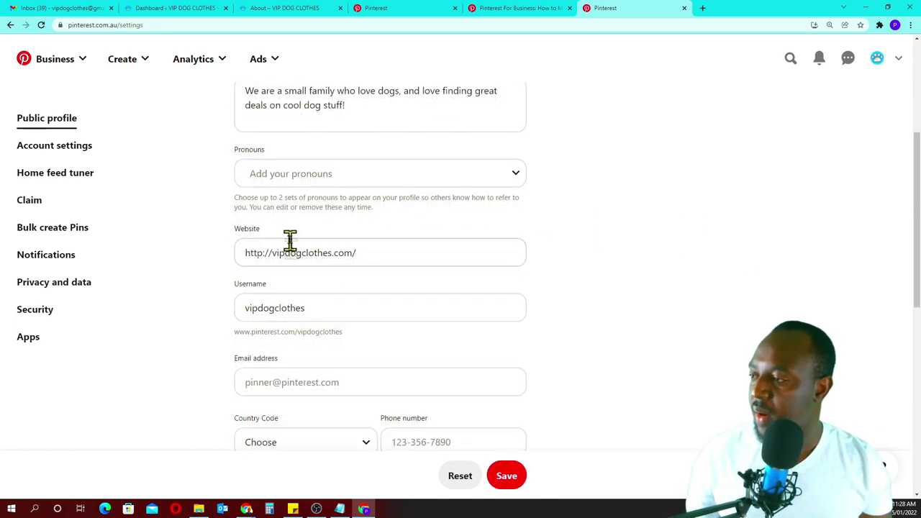
{"action": "left_click", "coordinate": [515, 175]}
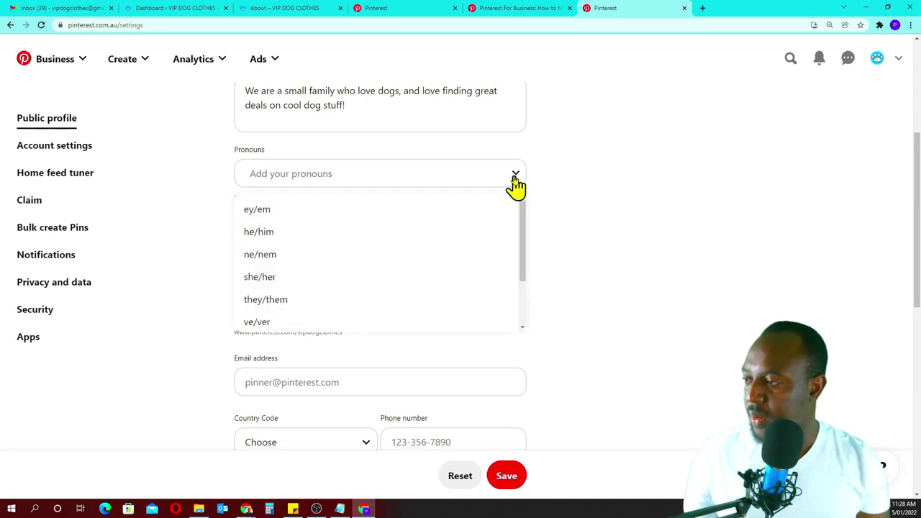
{"action": "left_click", "coordinate": [657, 245]}
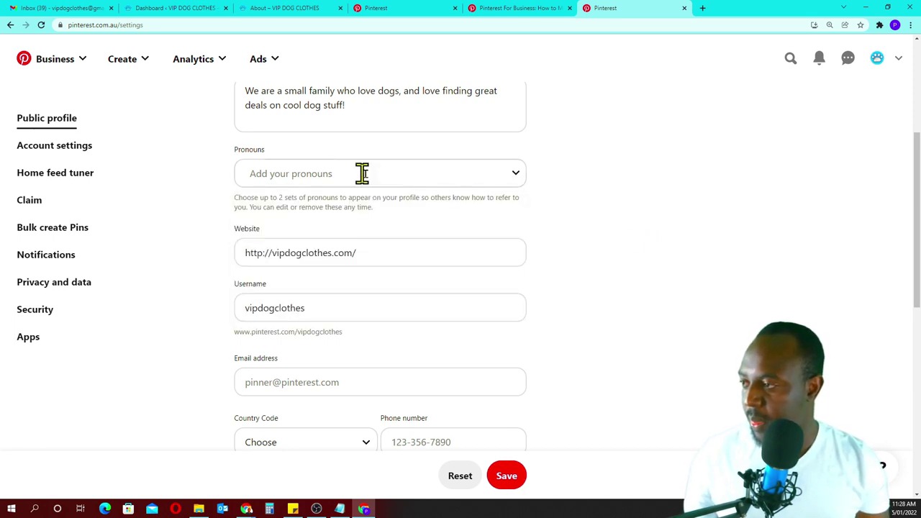
{"action": "left_click", "coordinate": [515, 177]}
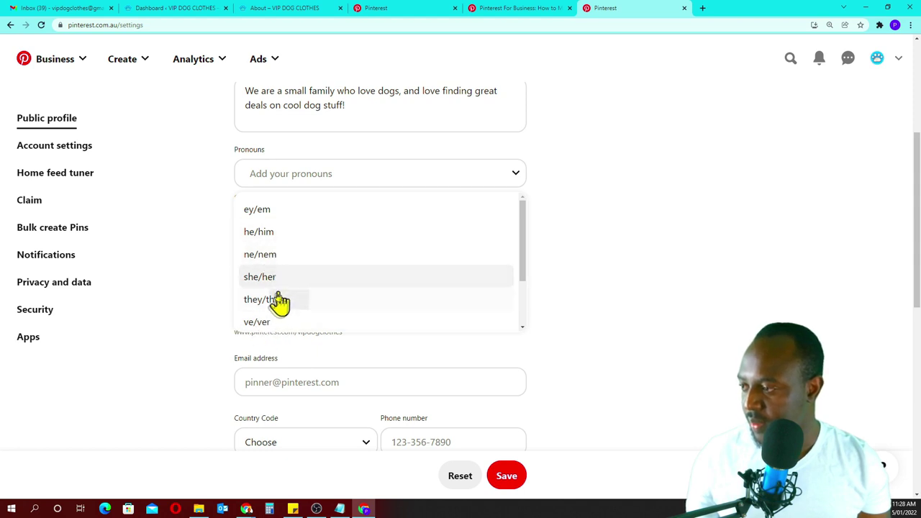
{"action": "left_click", "coordinate": [260, 232]}
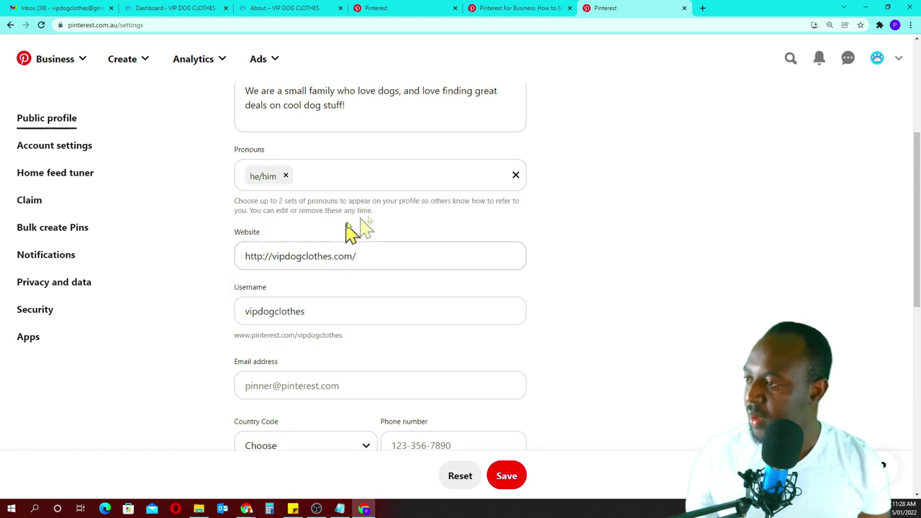
{"action": "left_click", "coordinate": [371, 177]}
{"action": "left_click", "coordinate": [272, 259]}
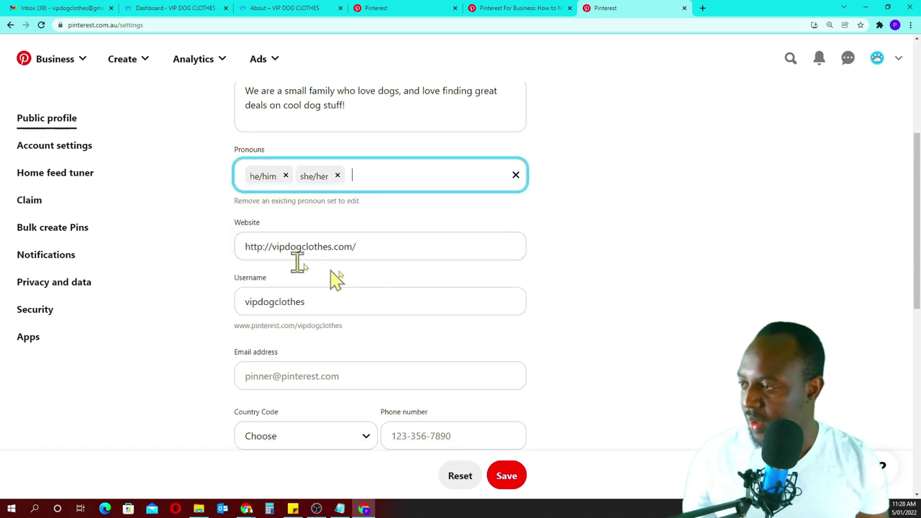
Copy the store's contact e-mail from the notes and enter it as the profile's email address
{"action": "scroll", "coordinate": [397, 273], "scroll_direction": "down", "scroll_amount": 2}
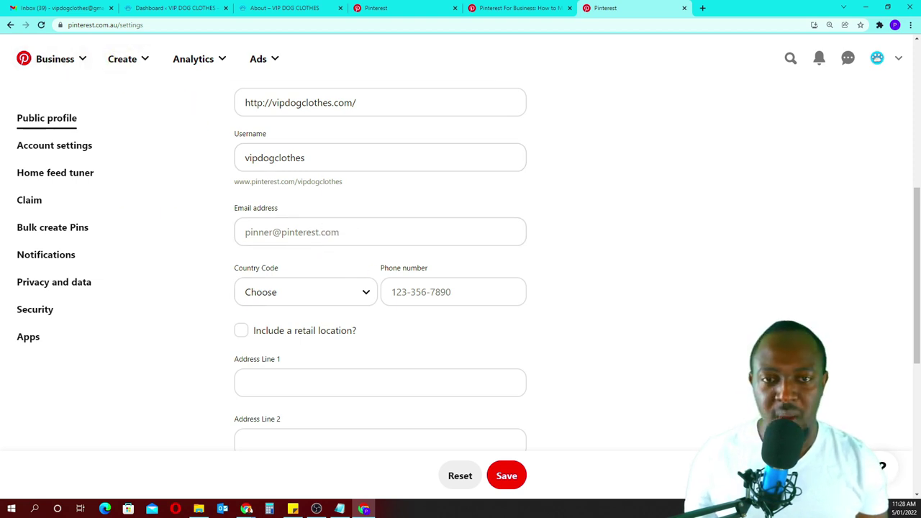
{"action": "left_click", "coordinate": [340, 508]}
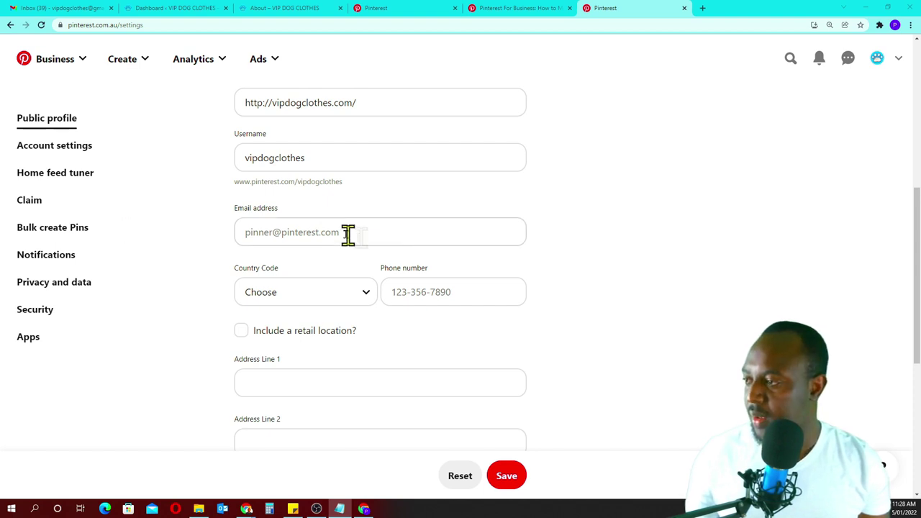
{"action": "left_click", "coordinate": [324, 228]}
{"action": "key", "text": "ctrl+v"}
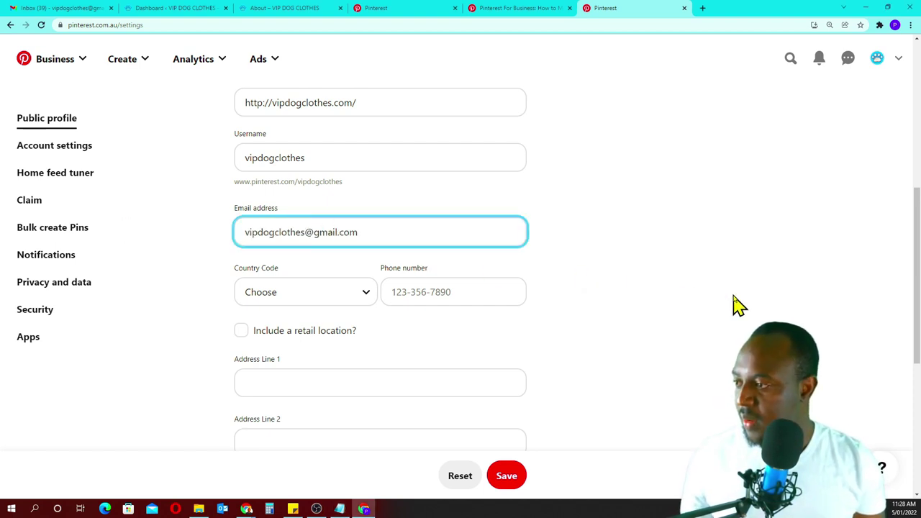
{"action": "left_click", "coordinate": [732, 304]}
Choose Ghana (+233) as the country code and fill in the business phone number
{"action": "scroll", "coordinate": [479, 277], "scroll_direction": "down", "scroll_amount": 1}
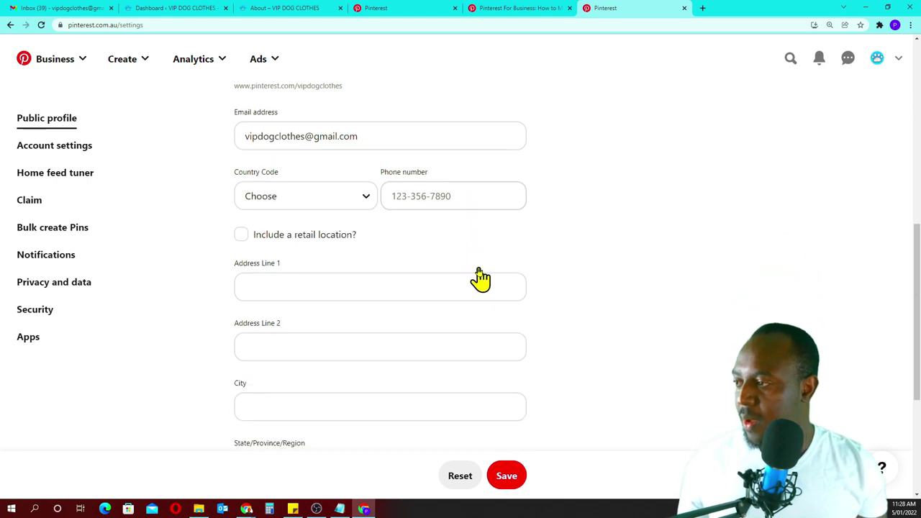
{"action": "left_click", "coordinate": [367, 202]}
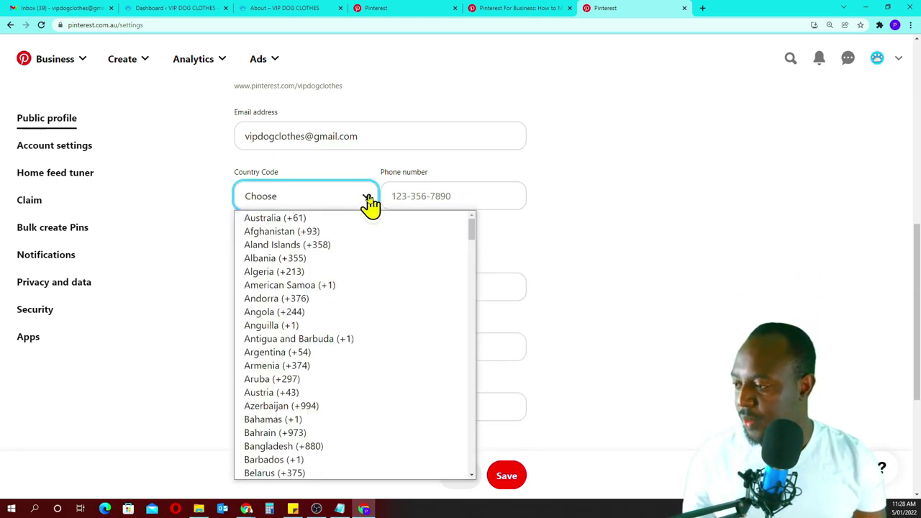
{"action": "scroll", "coordinate": [362, 273], "scroll_direction": "down", "scroll_amount": 12}
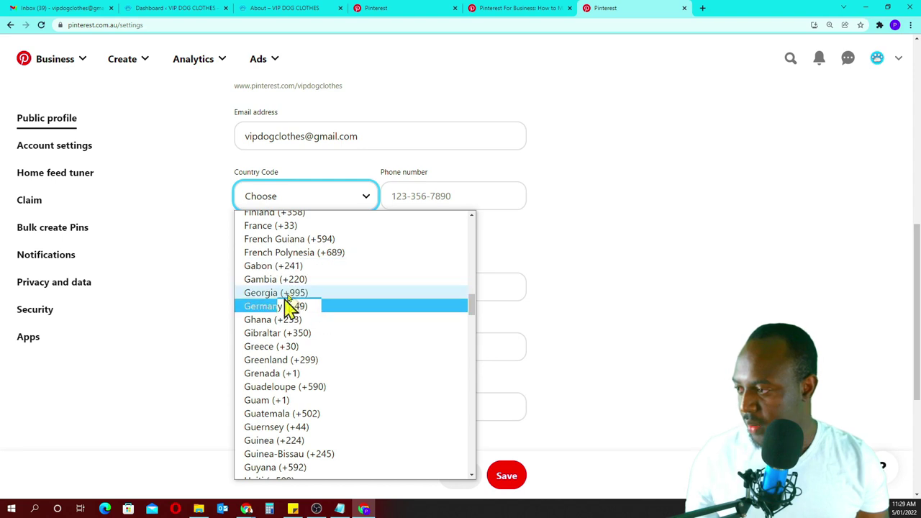
{"action": "left_click", "coordinate": [288, 322]}
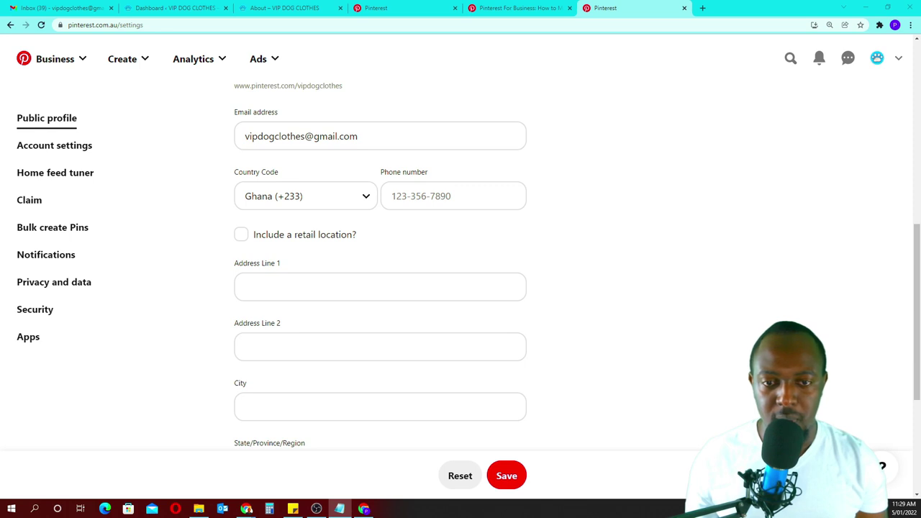
{"action": "left_click", "coordinate": [436, 193]}
{"action": "left_click", "coordinate": [463, 278]}
Examine the retail location option and the address fields in the rest of the public profile form
{"action": "scroll", "coordinate": [448, 275], "scroll_direction": "down", "scroll_amount": 1}
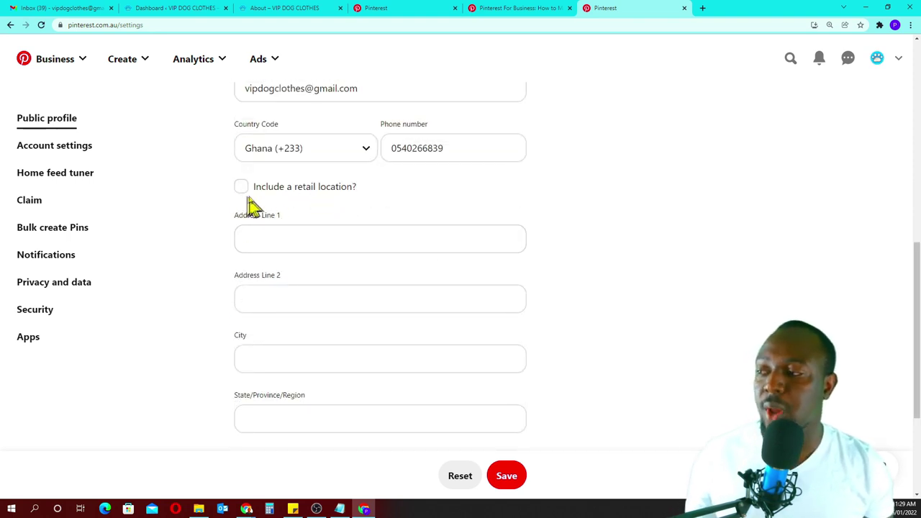
{"action": "scroll", "coordinate": [382, 231], "scroll_direction": "down", "scroll_amount": 2}
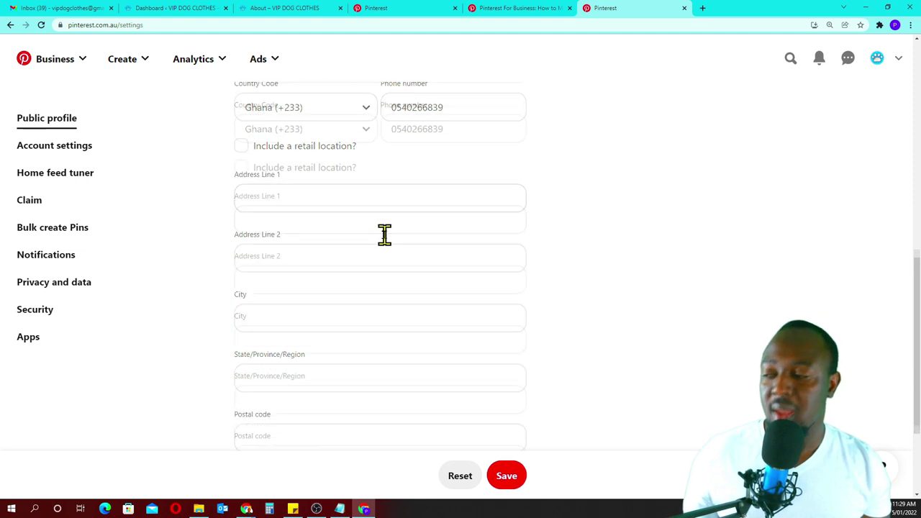
{"action": "scroll", "coordinate": [389, 245], "scroll_direction": "down", "scroll_amount": 1}
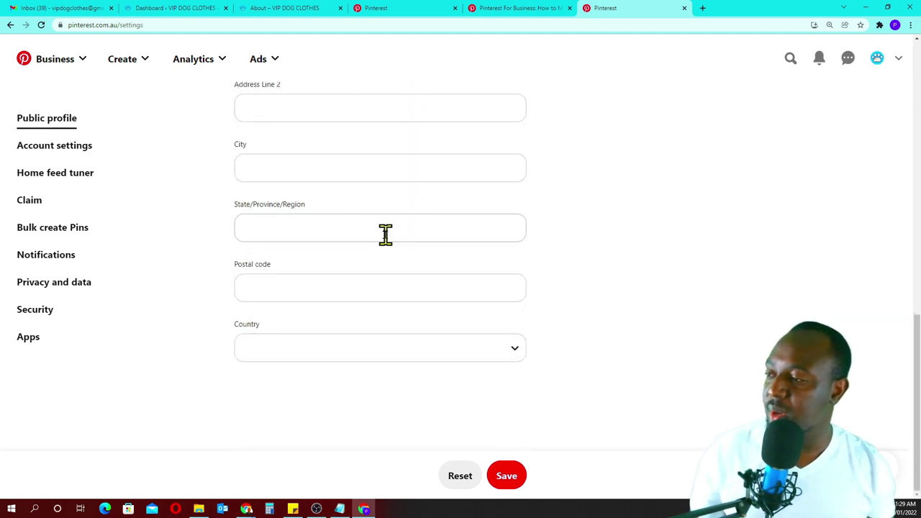
{"action": "scroll", "coordinate": [385, 238], "scroll_direction": "up", "scroll_amount": 4}
{"action": "scroll", "coordinate": [384, 237], "scroll_direction": "up", "scroll_amount": 1}
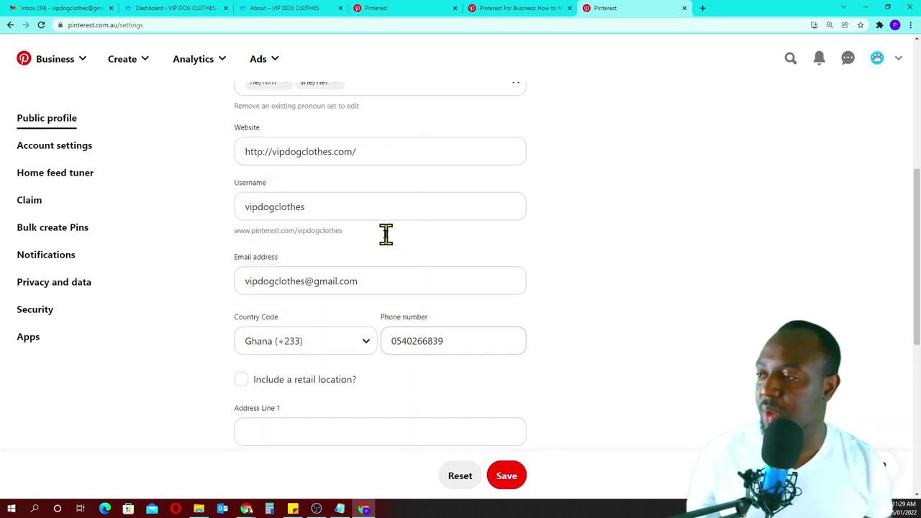
{"action": "scroll", "coordinate": [385, 237], "scroll_direction": "down", "scroll_amount": 4}
{"action": "scroll", "coordinate": [386, 233], "scroll_direction": "down", "scroll_amount": 2}
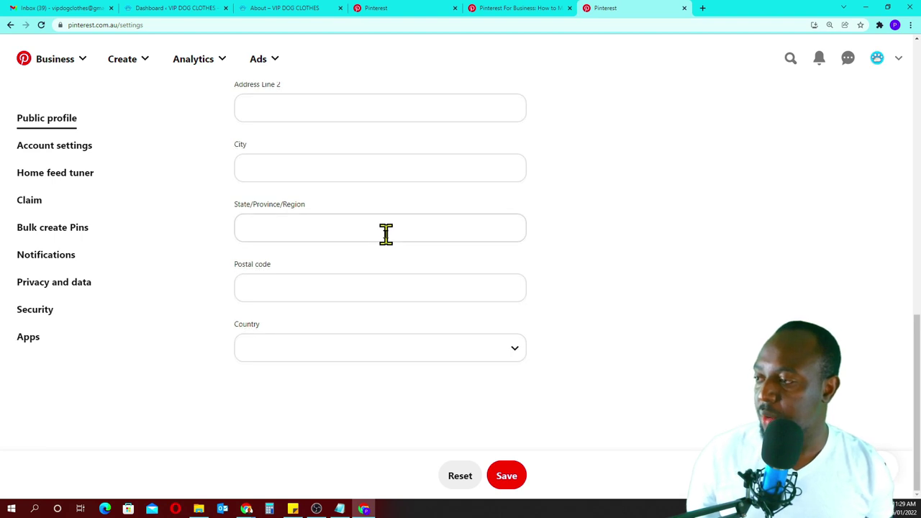
{"action": "scroll", "coordinate": [357, 228], "scroll_direction": "up", "scroll_amount": 3}
{"action": "scroll", "coordinate": [359, 241], "scroll_direction": "down", "scroll_amount": 2}
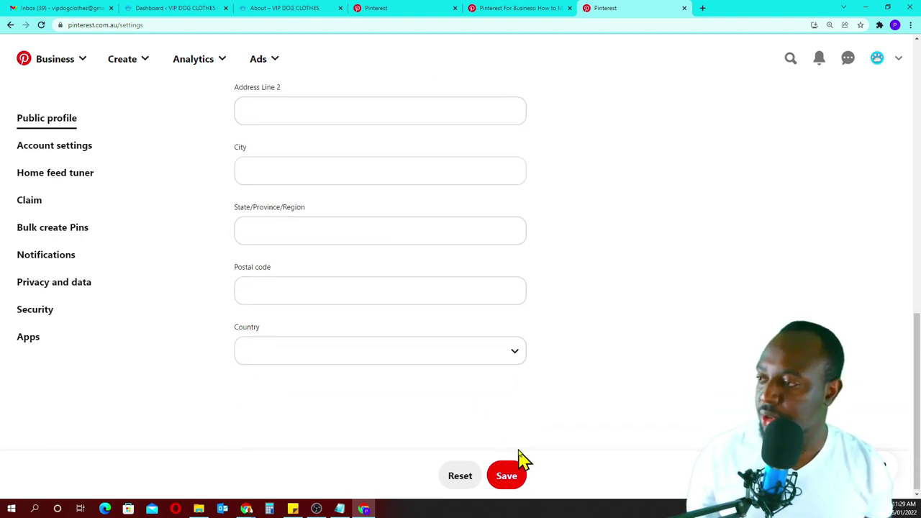
{"action": "scroll", "coordinate": [521, 459], "scroll_direction": "up", "scroll_amount": 4}
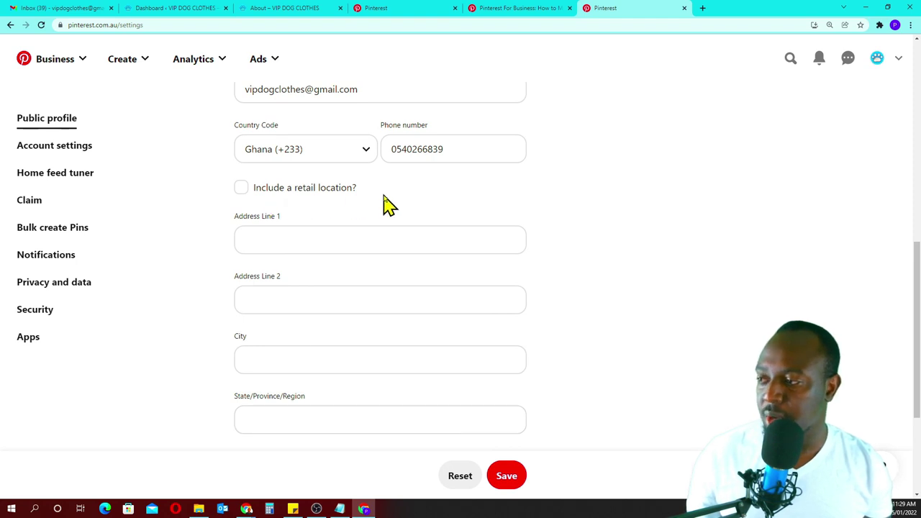
{"action": "scroll", "coordinate": [522, 279], "scroll_direction": "down", "scroll_amount": 3}
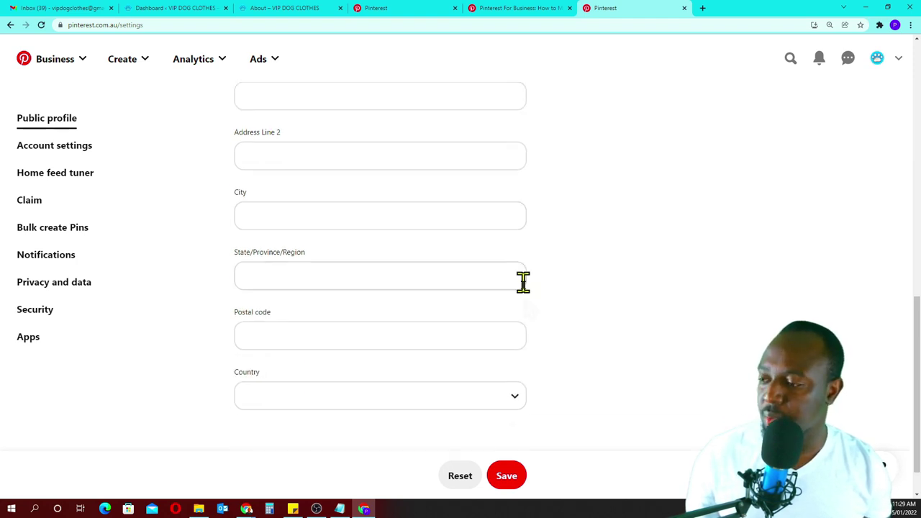
Save the public profile changes and review the saved profile details
{"action": "left_click", "coordinate": [507, 480]}
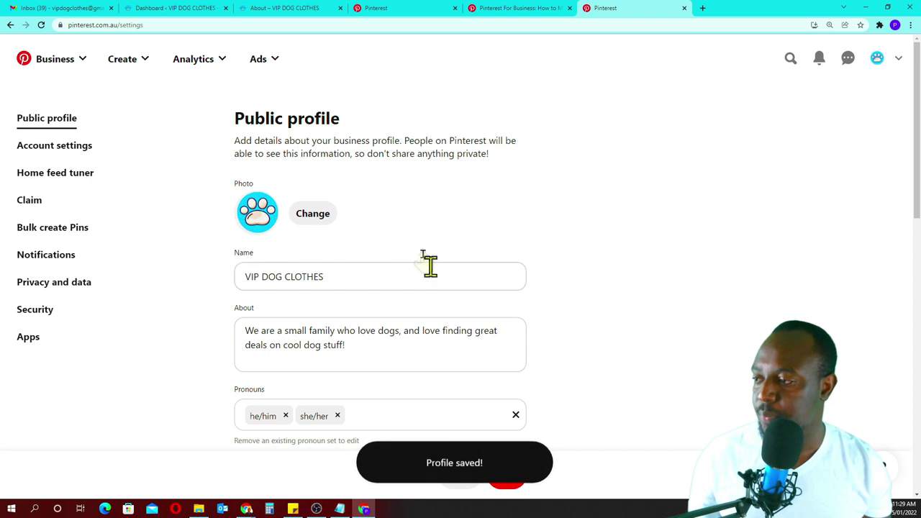
{"action": "scroll", "coordinate": [496, 308], "scroll_direction": "down", "scroll_amount": 6}
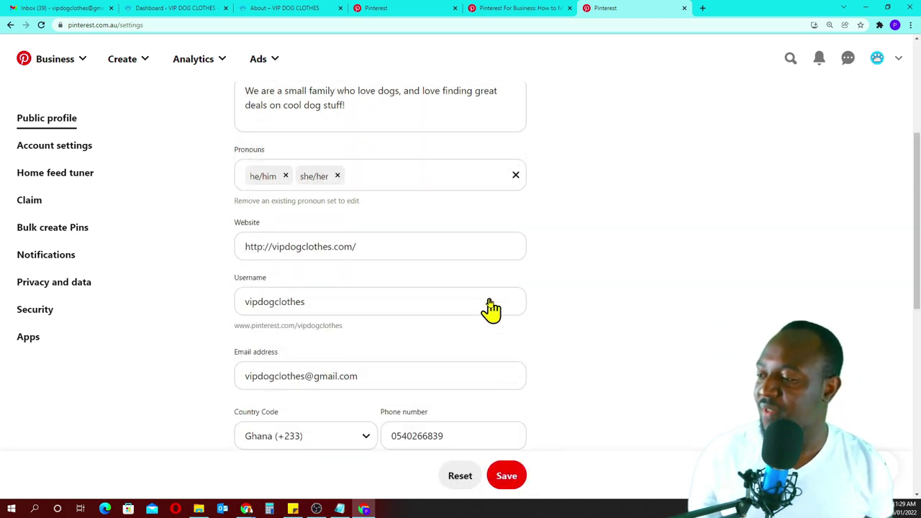
{"action": "scroll", "coordinate": [493, 308], "scroll_direction": "down", "scroll_amount": 3}
{"action": "scroll", "coordinate": [489, 307], "scroll_direction": "up", "scroll_amount": 3}
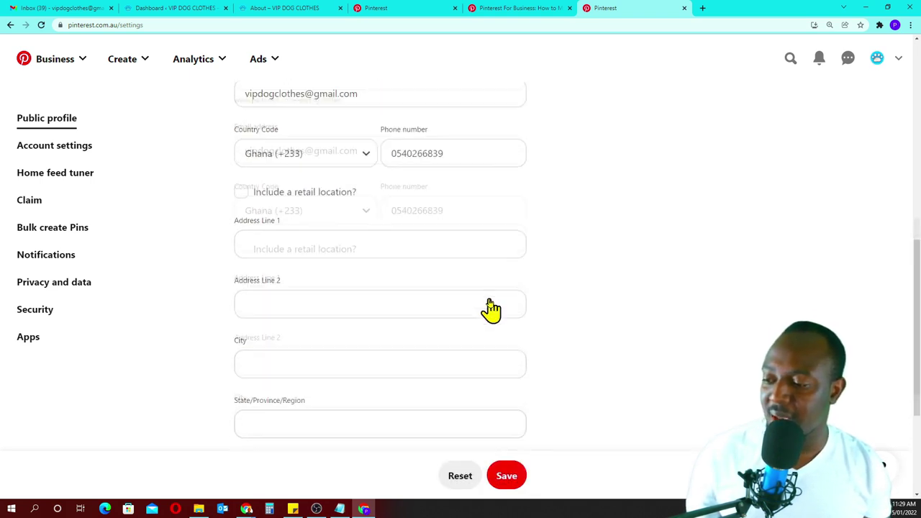
{"action": "left_click", "coordinate": [506, 476]}
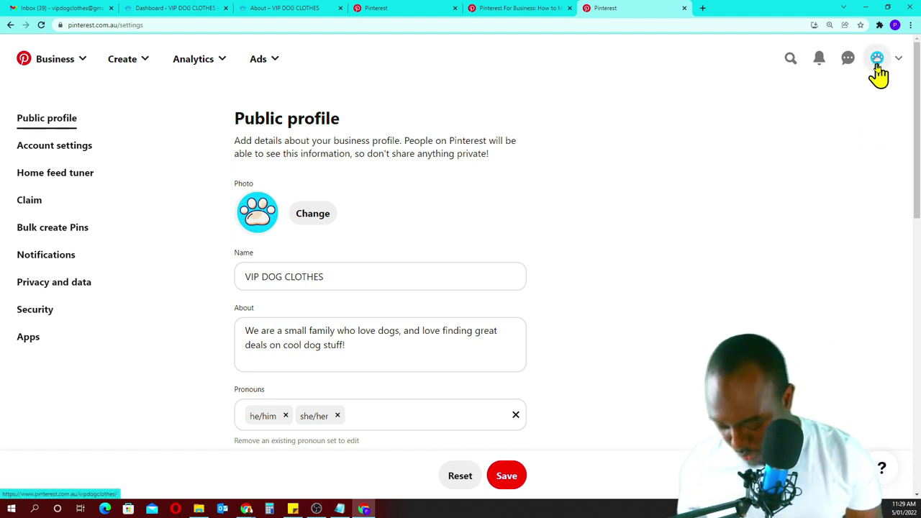
Open the VIP DOG CLOTHES business profile page from the account settings
{"action": "key", "text": "ctrl+plus"}
{"action": "key", "text": "ctrl+plus"}
{"action": "key", "text": "ctrl+plus"}
{"action": "key", "text": "ctrl+plus"}
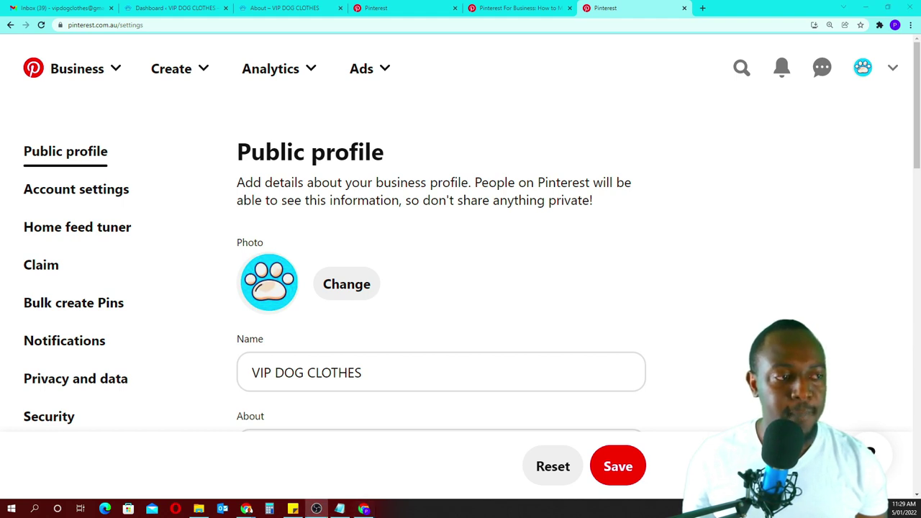
{"action": "left_click", "coordinate": [861, 76]}
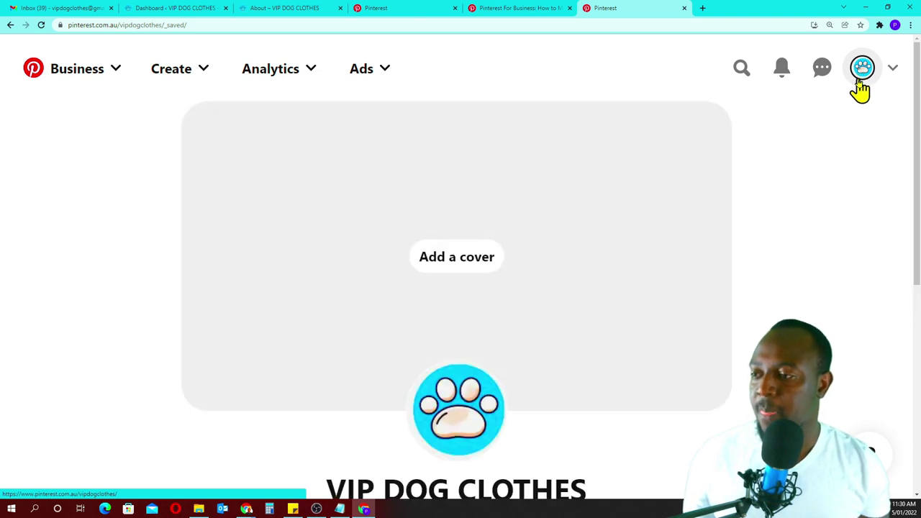
Review the profile name, website, description and saved Pins area on the VIP DOG CLOTHES profile page
{"action": "scroll", "coordinate": [722, 220], "scroll_direction": "down", "scroll_amount": 2}
{"action": "scroll", "coordinate": [726, 220], "scroll_direction": "down", "scroll_amount": 3}
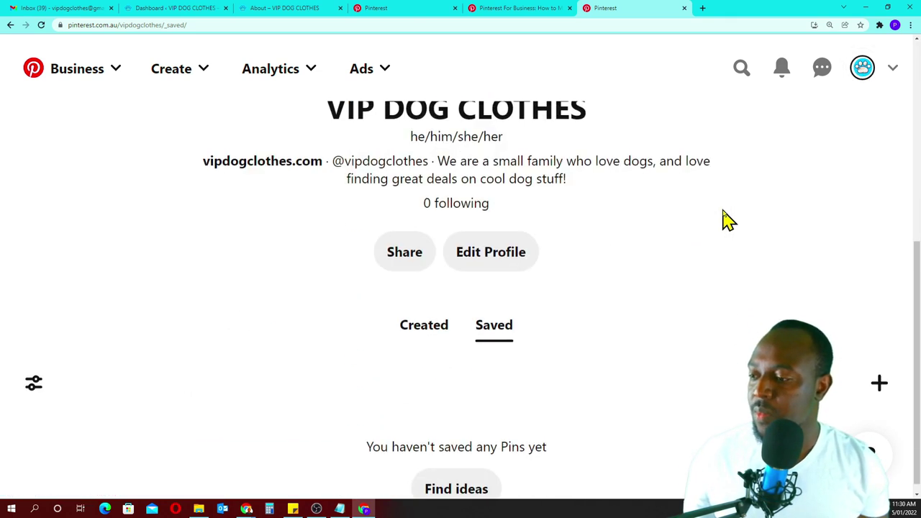
{"action": "scroll", "coordinate": [727, 220], "scroll_direction": "up", "scroll_amount": 1}
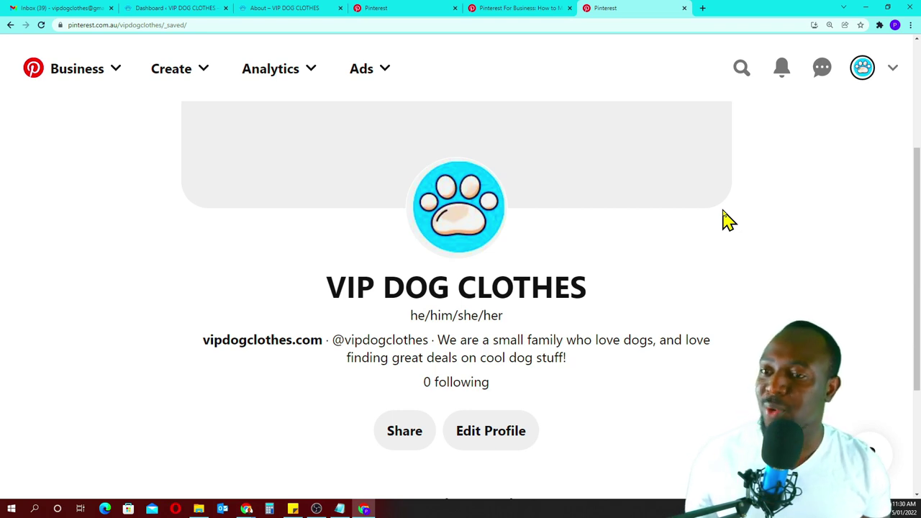
{"action": "scroll", "coordinate": [727, 220], "scroll_direction": "down", "scroll_amount": 1}
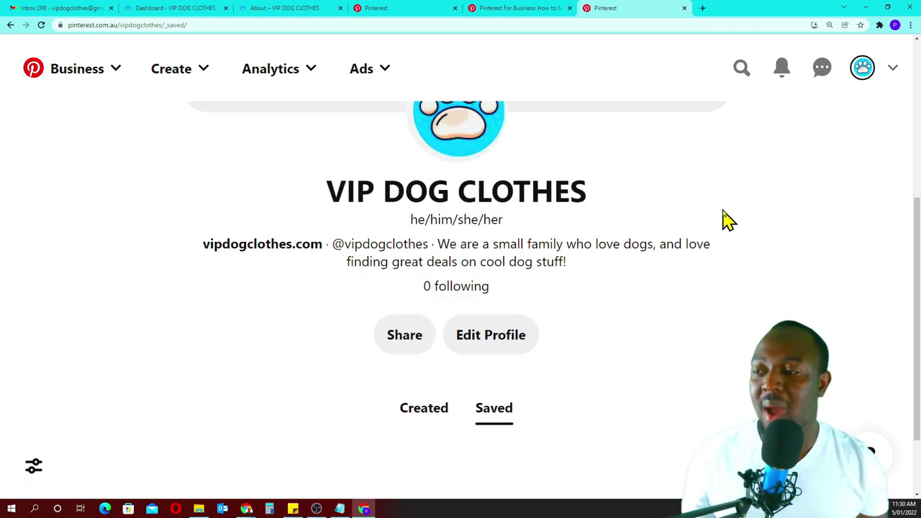
{"action": "scroll", "coordinate": [727, 220], "scroll_direction": "up", "scroll_amount": 1}
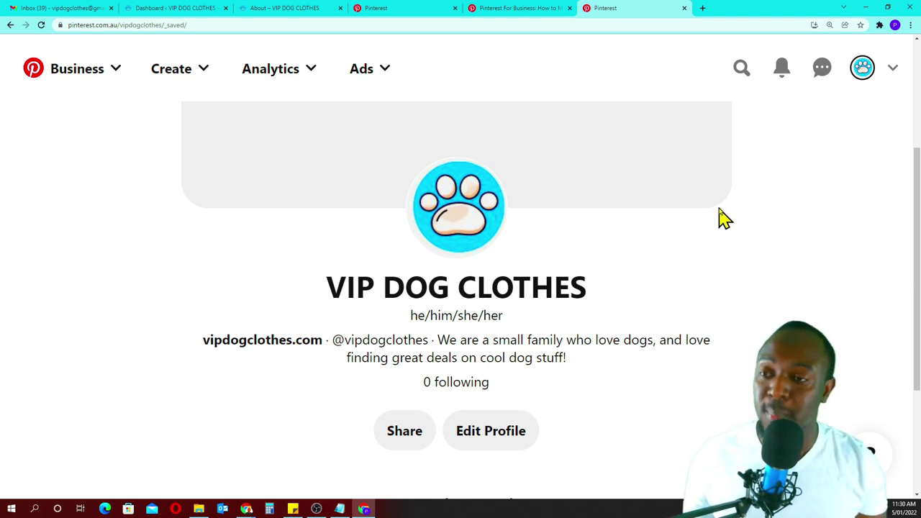
{"action": "scroll", "coordinate": [726, 216], "scroll_direction": "down", "scroll_amount": 2}
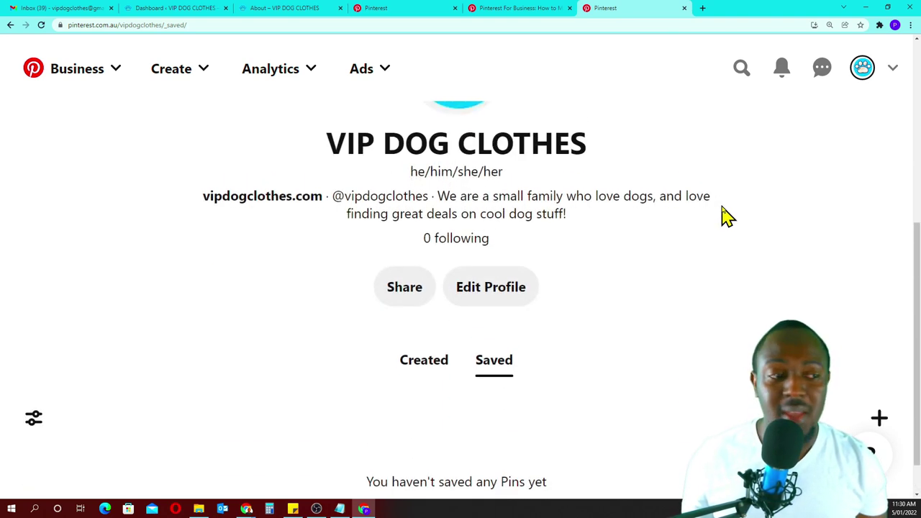
{"action": "scroll", "coordinate": [726, 214], "scroll_direction": "up", "scroll_amount": 2}
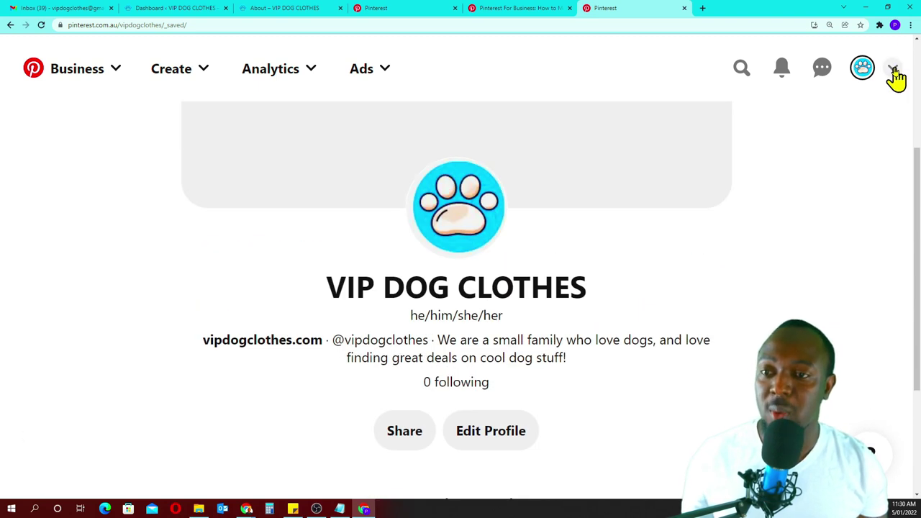
Open the settings of the VIP DOG CLOTHES business account
{"action": "left_click", "coordinate": [893, 69]}
{"action": "scroll", "coordinate": [741, 239], "scroll_direction": "down", "scroll_amount": 1}
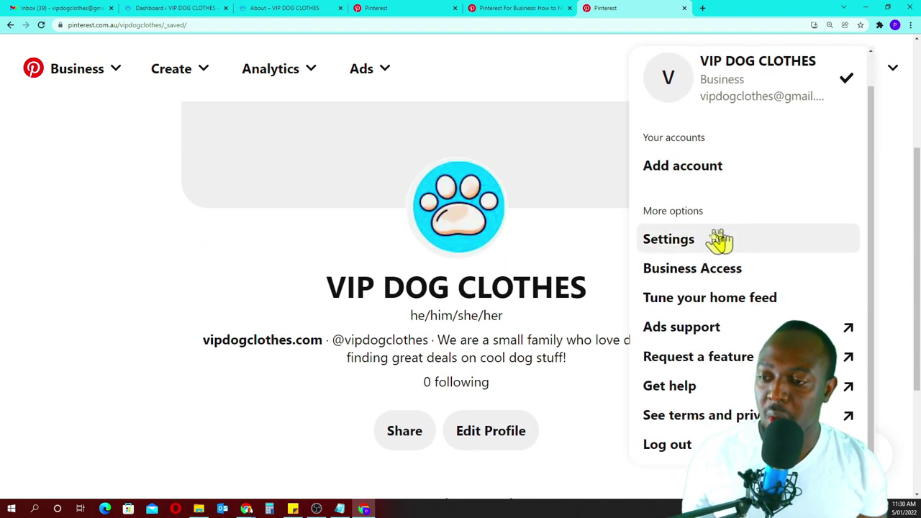
{"action": "left_click", "coordinate": [687, 252]}
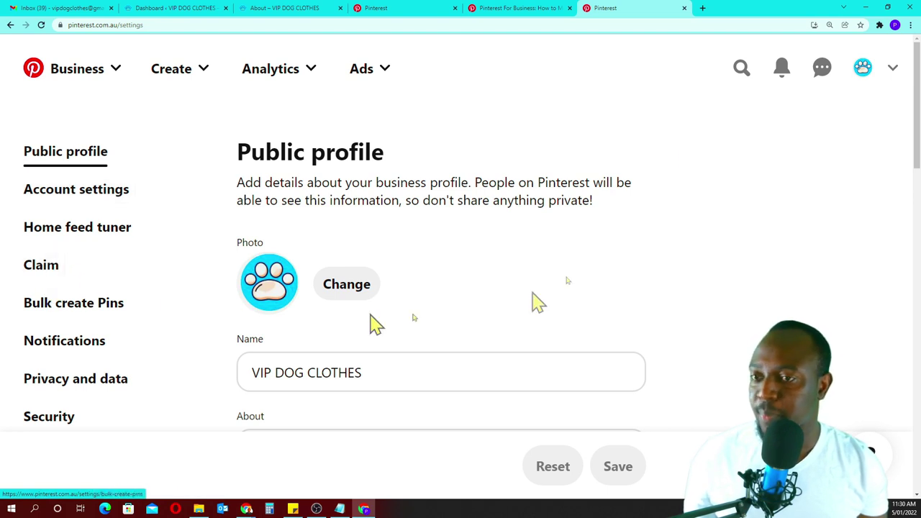
{"action": "left_click", "coordinate": [893, 68]}
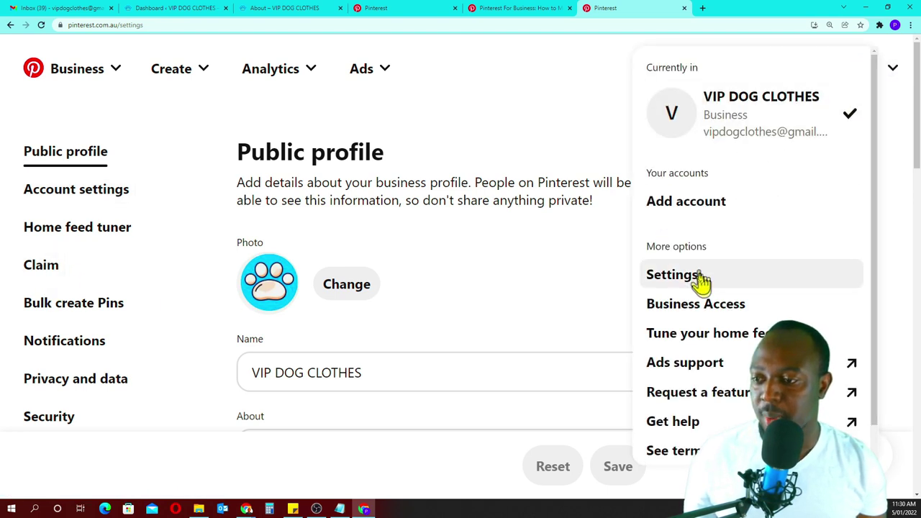
{"action": "left_click", "coordinate": [453, 117]}
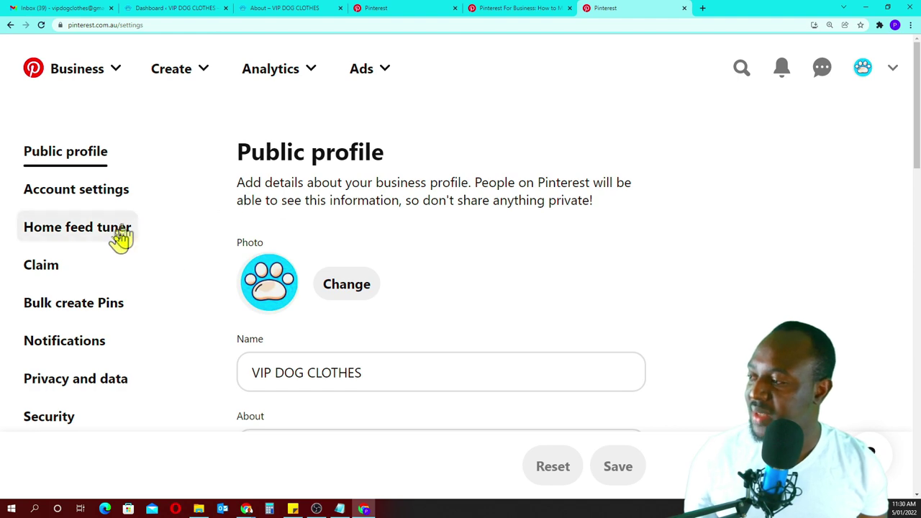
Start a website claim in the Claim settings and choose the Add HTML tag method by copying its tag
{"action": "left_click", "coordinate": [46, 276]}
{"action": "scroll", "coordinate": [338, 336], "scroll_direction": "down", "scroll_amount": 1}
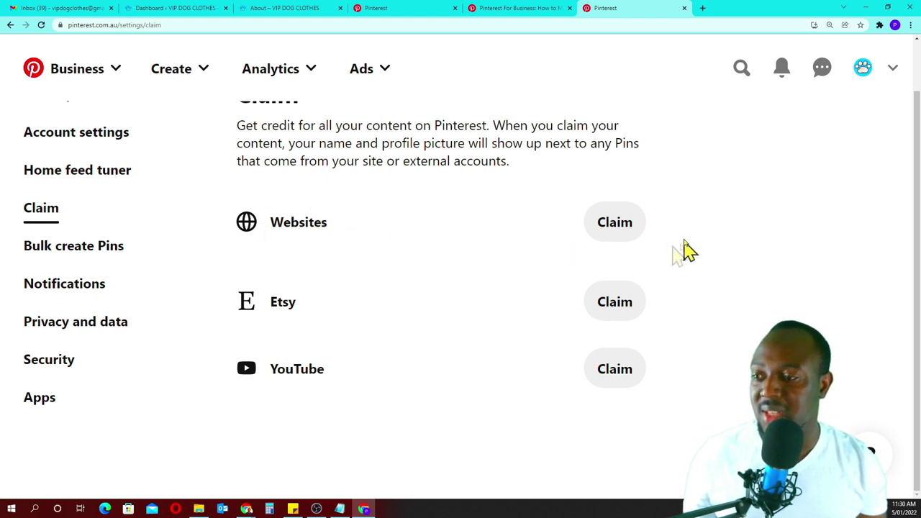
{"action": "left_click", "coordinate": [617, 226]}
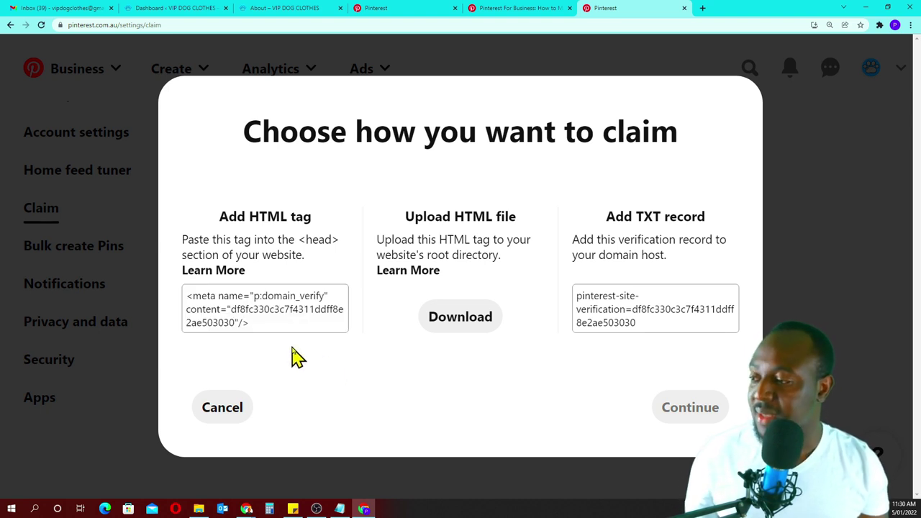
{"action": "left_click", "coordinate": [269, 320]}
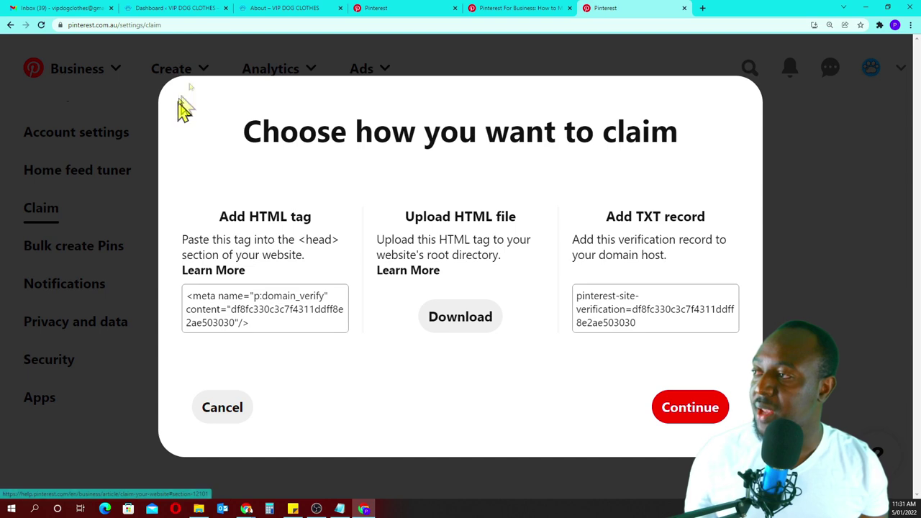
Switch to the VIP DOG CLOTHES WordPress dashboard and open the page for adding new plugins
{"action": "left_click", "coordinate": [175, 8]}
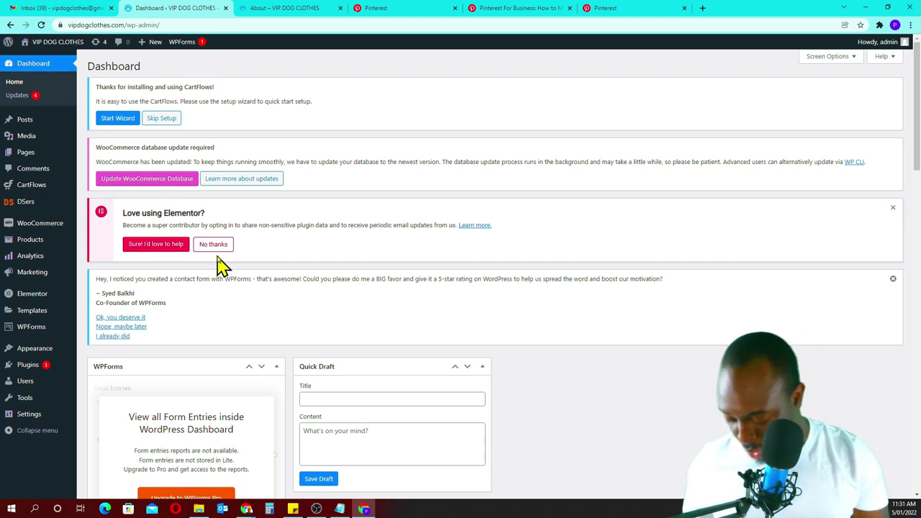
{"action": "key", "text": "ctrl+plus"}
{"action": "key", "text": "ctrl+plus"}
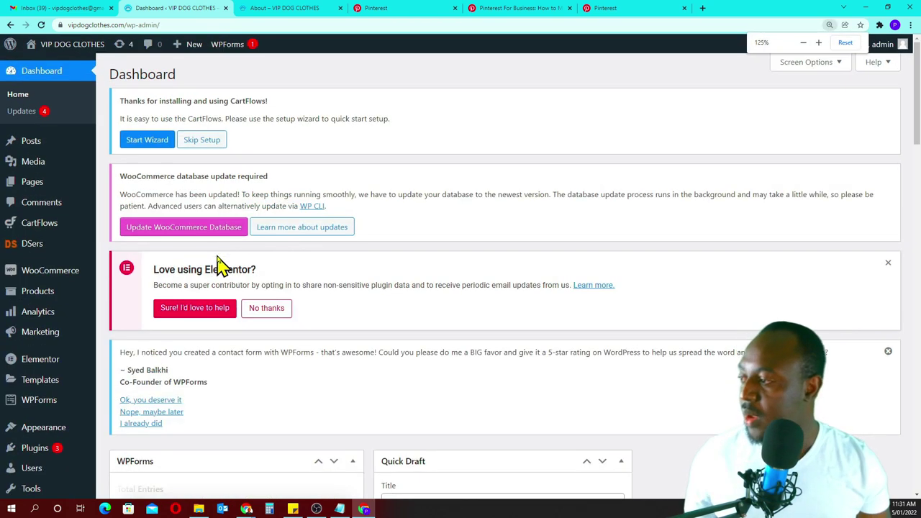
{"action": "scroll", "coordinate": [79, 382], "scroll_direction": "down", "scroll_amount": 1}
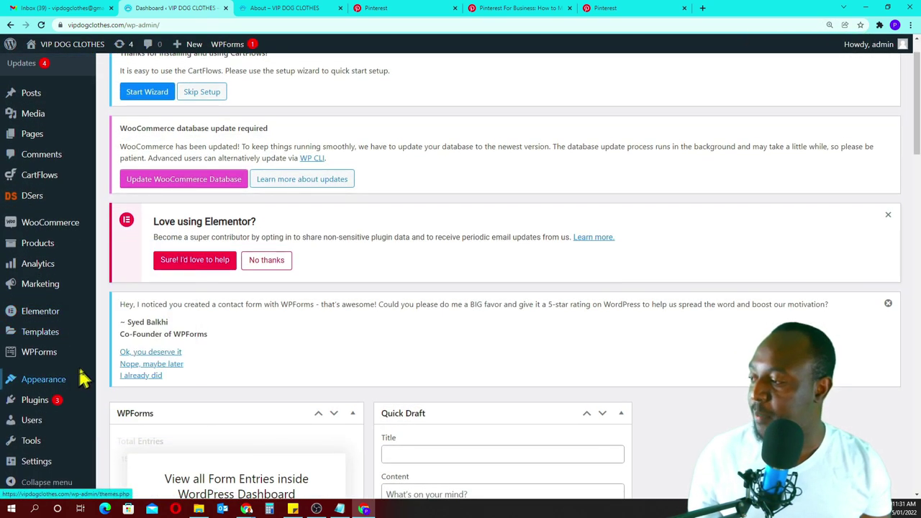
{"action": "scroll", "coordinate": [98, 341], "scroll_direction": "down", "scroll_amount": 2}
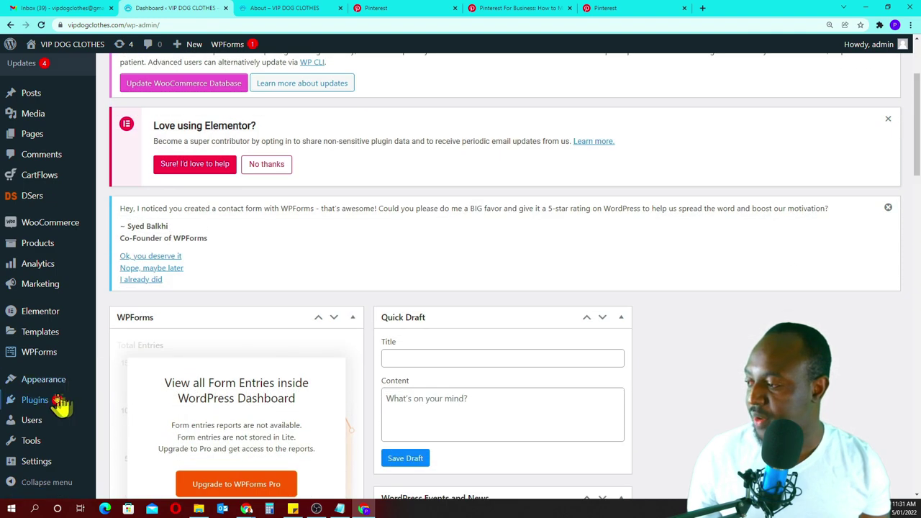
{"action": "mouse_move", "coordinate": [43, 409]}
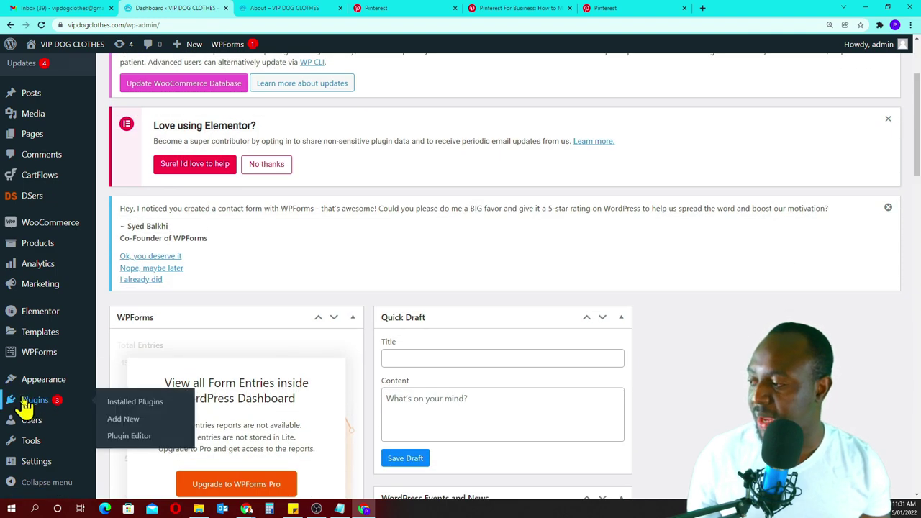
{"action": "left_click", "coordinate": [124, 420]}
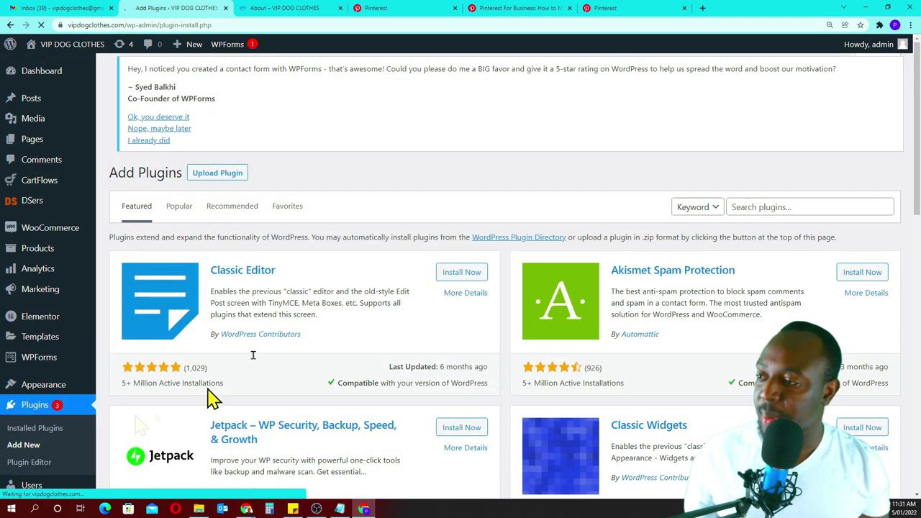
Search the plugin directory for "header and footer"
{"action": "scroll", "coordinate": [475, 216], "scroll_direction": "down", "scroll_amount": 1}
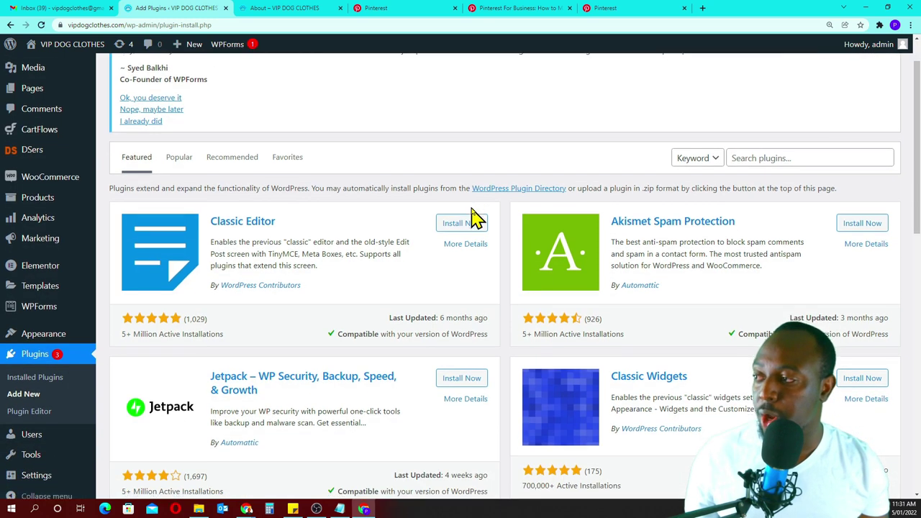
{"action": "scroll", "coordinate": [475, 216], "scroll_direction": "down", "scroll_amount": 1}
{"action": "left_click", "coordinate": [769, 110]}
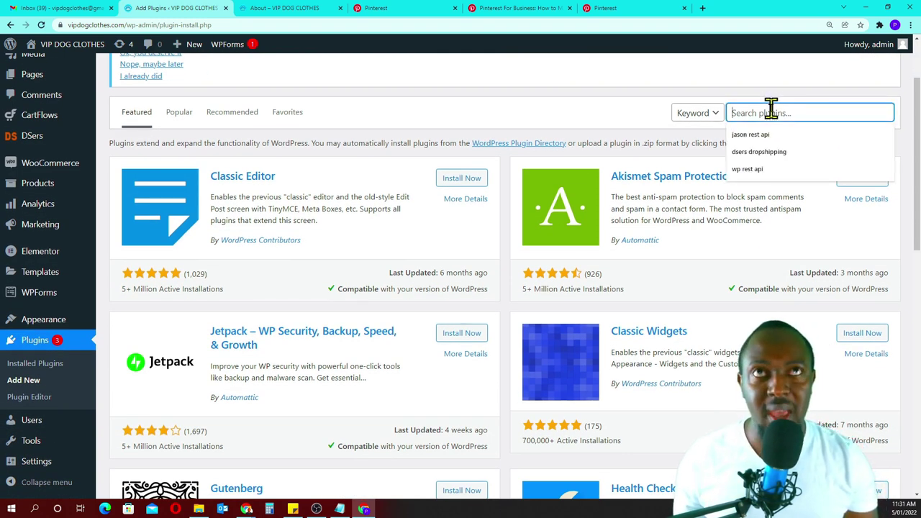
{"action": "type", "text": "head"}
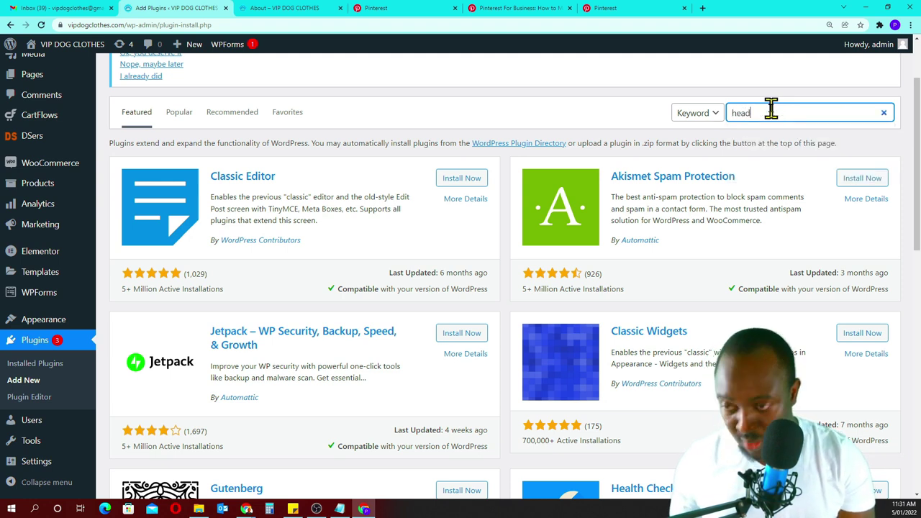
{"action": "type", "text": "er and footer"}
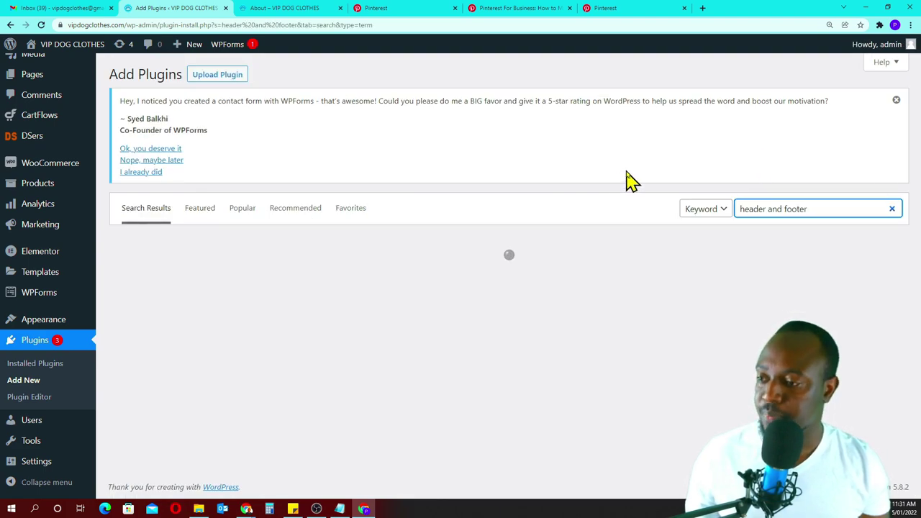
{"action": "scroll", "coordinate": [627, 179], "scroll_direction": "down", "scroll_amount": 2}
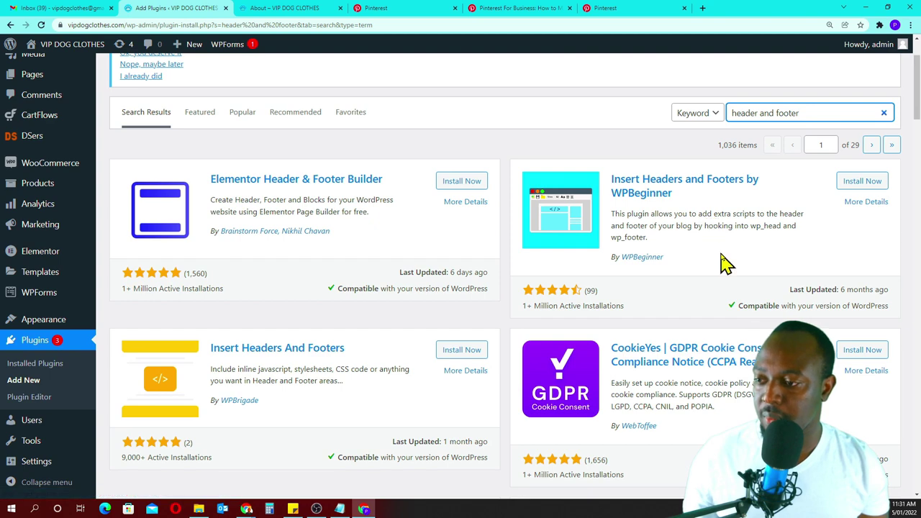
Install and activate the Insert Headers and Footers by WPBeginner plugin
{"action": "scroll", "coordinate": [716, 260], "scroll_direction": "down", "scroll_amount": 1}
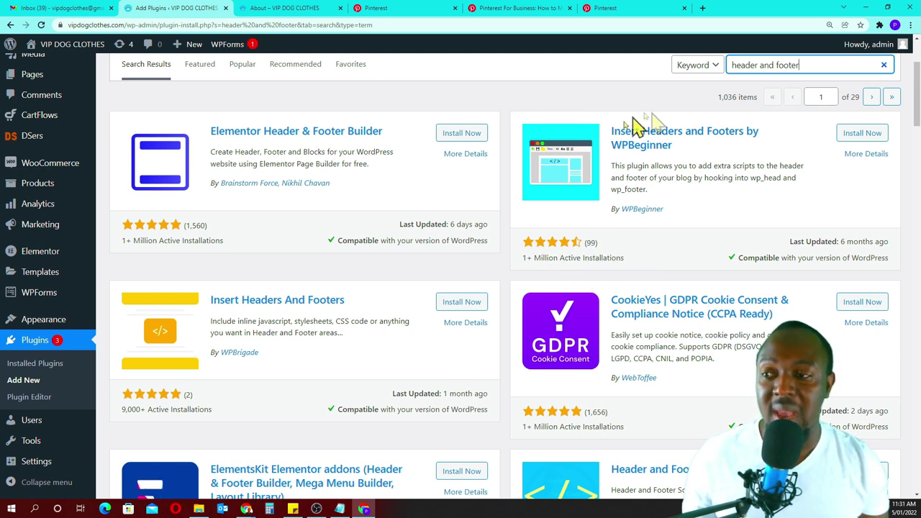
{"action": "left_click", "coordinate": [853, 140]}
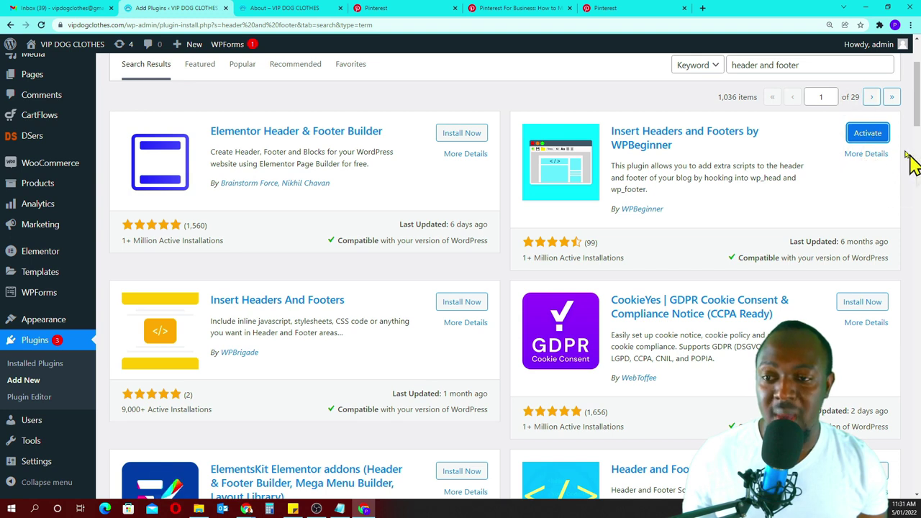
{"action": "left_click", "coordinate": [869, 134]}
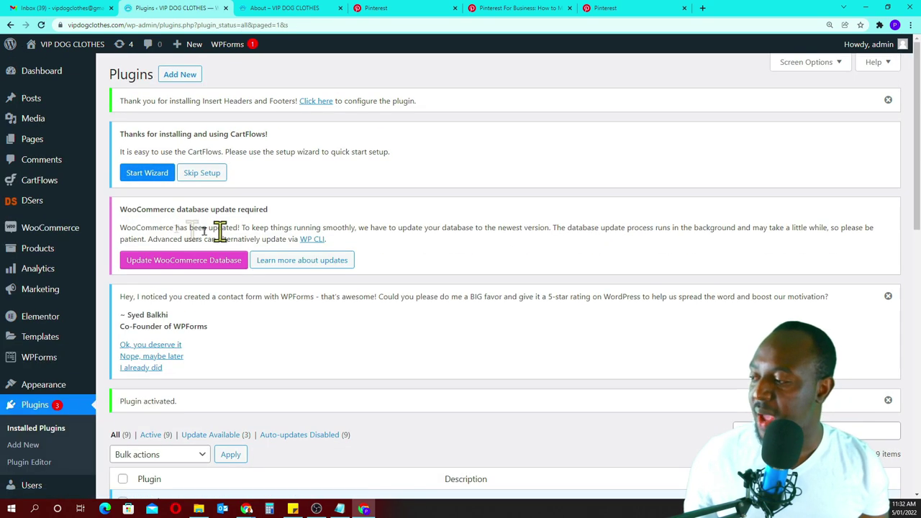
Open the Insert Headers and Footers settings and review the script boxes for header, body and footer
{"action": "mouse_move", "coordinate": [57, 391]}
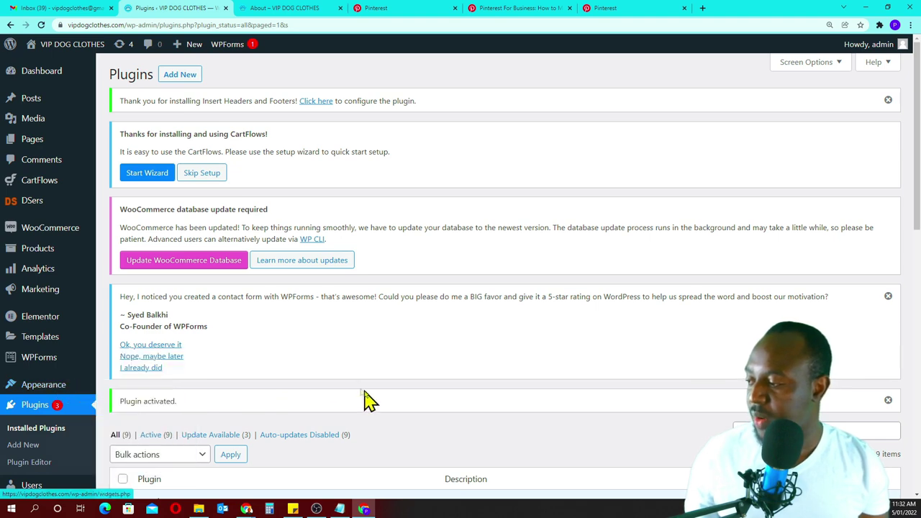
{"action": "scroll", "coordinate": [321, 385], "scroll_direction": "down", "scroll_amount": 2}
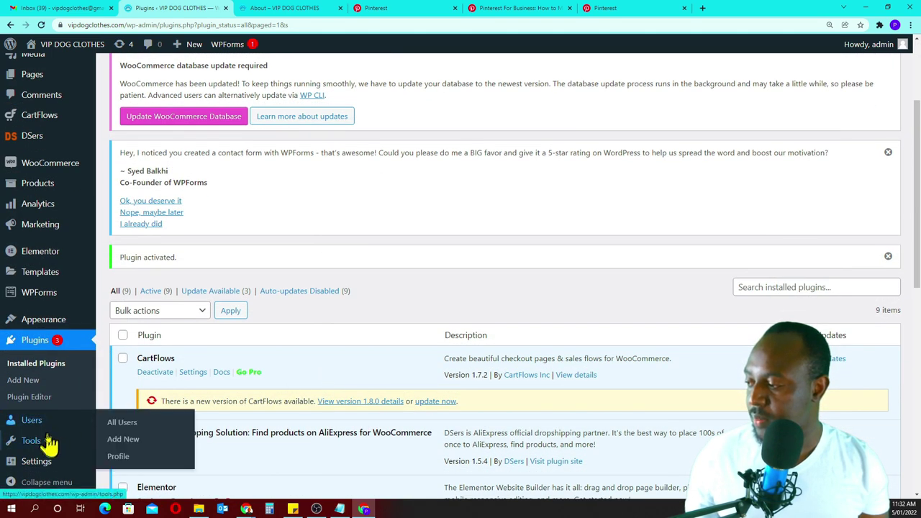
{"action": "mouse_move", "coordinate": [53, 468]}
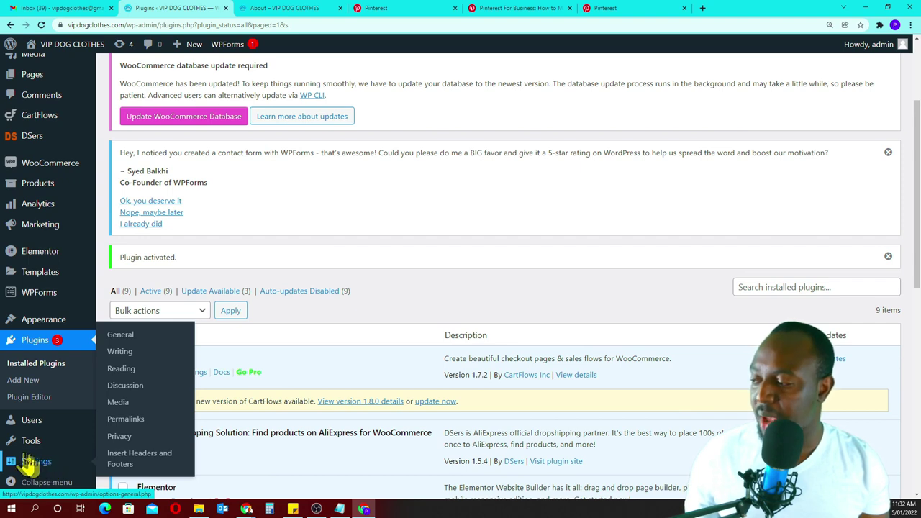
{"action": "scroll", "coordinate": [32, 467], "scroll_direction": "down", "scroll_amount": 2}
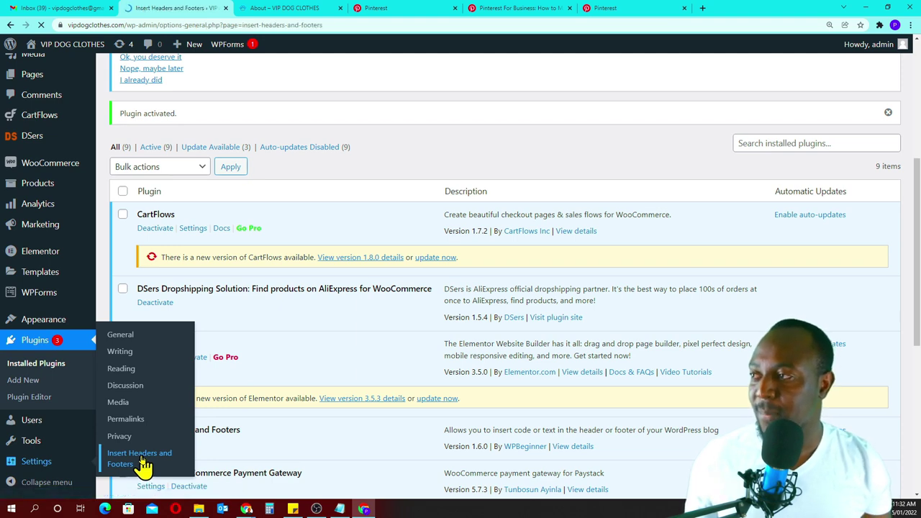
{"action": "scroll", "coordinate": [225, 370], "scroll_direction": "down", "scroll_amount": 2}
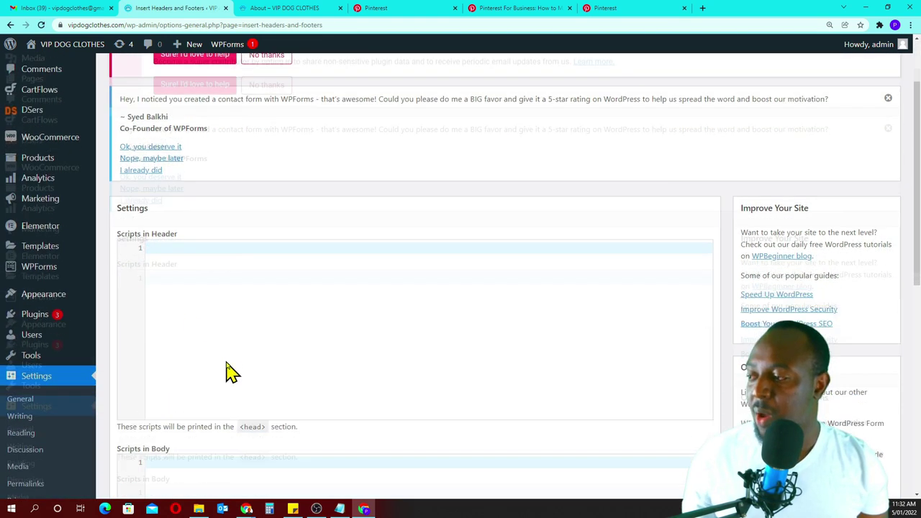
{"action": "scroll", "coordinate": [226, 370], "scroll_direction": "down", "scroll_amount": 1}
{"action": "scroll", "coordinate": [237, 299], "scroll_direction": "down", "scroll_amount": 2}
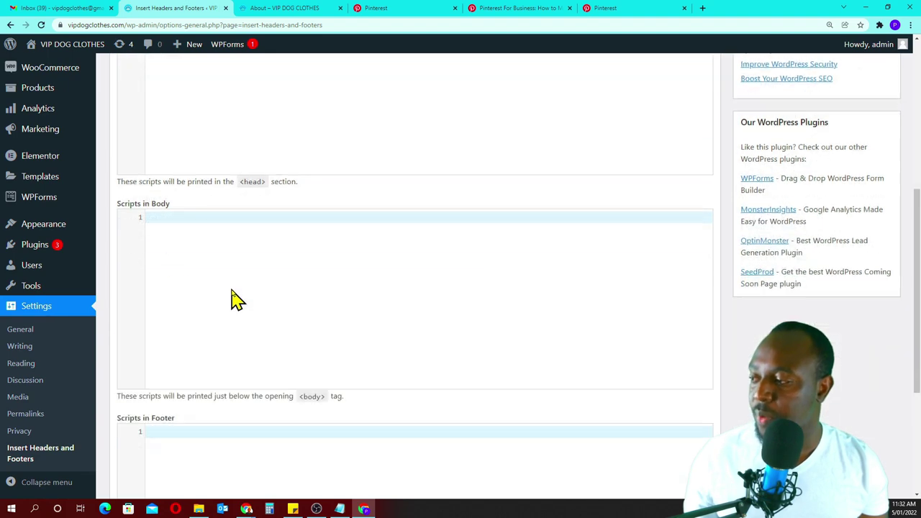
{"action": "scroll", "coordinate": [254, 315], "scroll_direction": "down", "scroll_amount": 2}
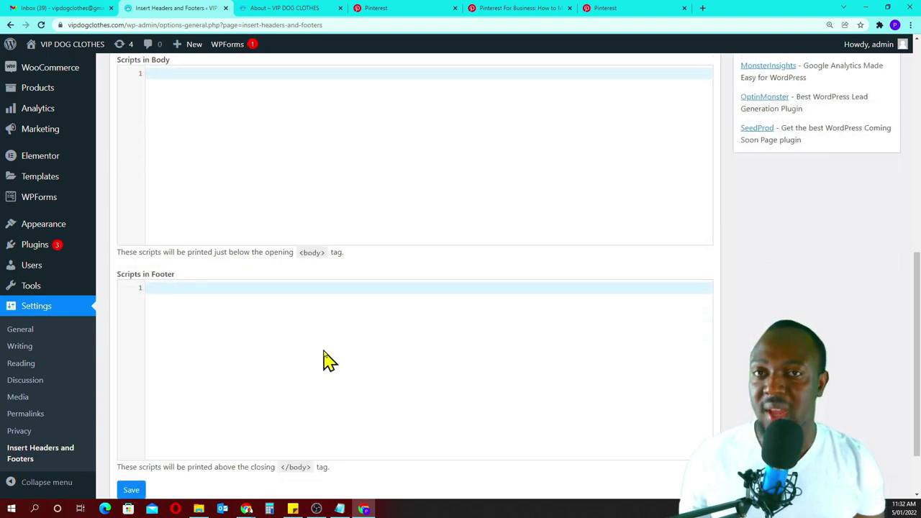
{"action": "scroll", "coordinate": [327, 360], "scroll_direction": "up", "scroll_amount": 3}
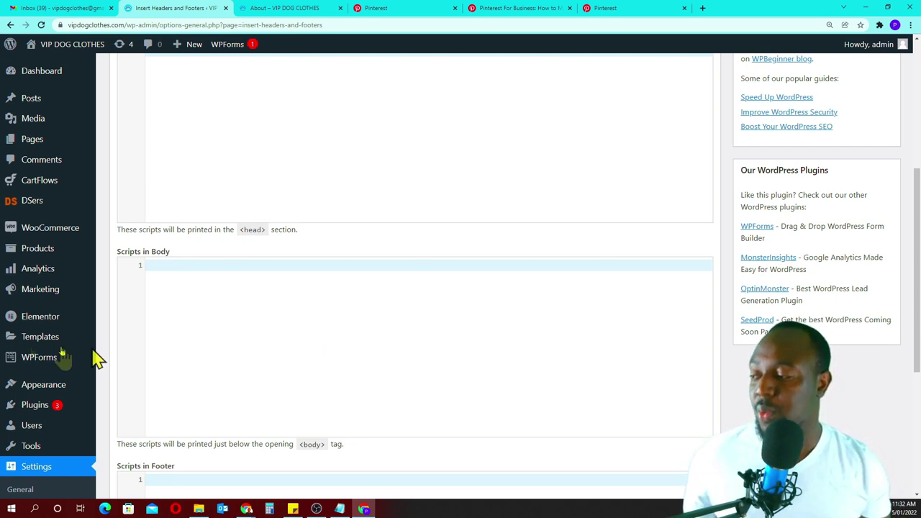
Return to Pinterest's claim options and copy the HTML tag meant for the website's head section
{"action": "scroll", "coordinate": [328, 394], "scroll_direction": "up", "scroll_amount": 4}
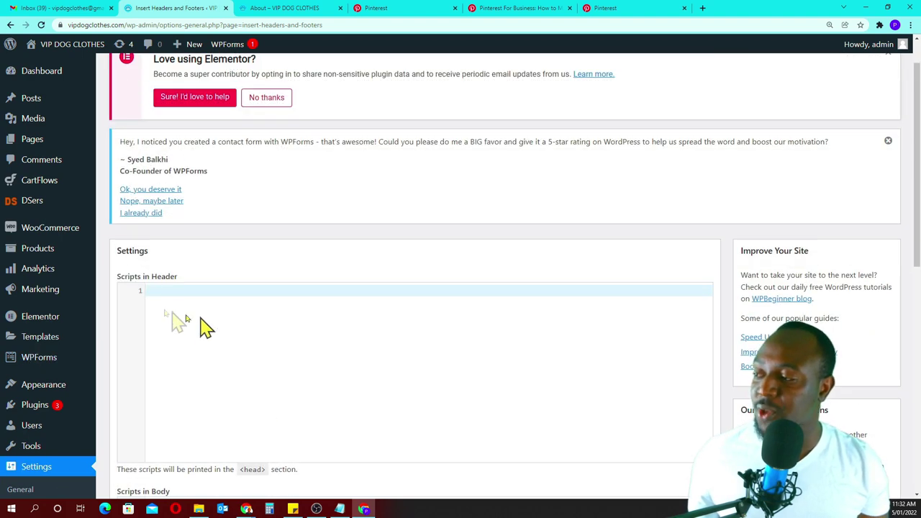
{"action": "scroll", "coordinate": [242, 343], "scroll_direction": "down", "scroll_amount": 4}
{"action": "scroll", "coordinate": [211, 357], "scroll_direction": "down", "scroll_amount": 3}
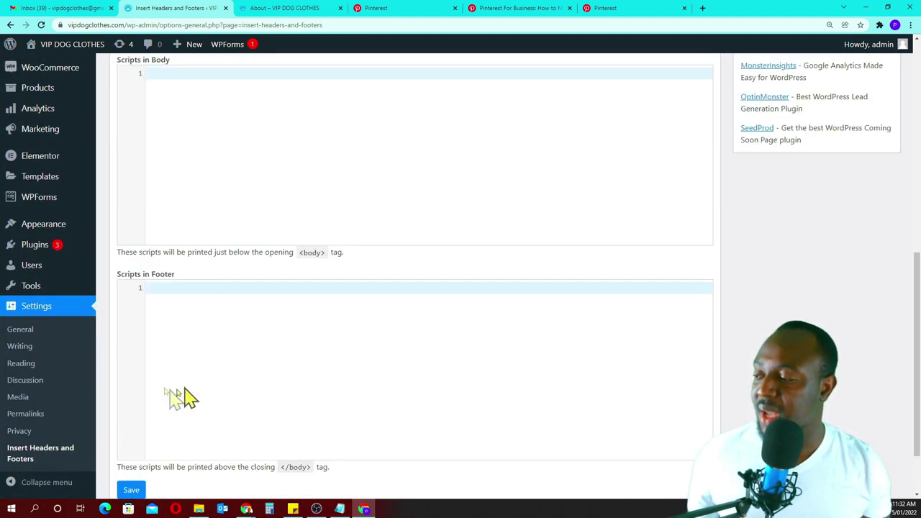
{"action": "scroll", "coordinate": [195, 385], "scroll_direction": "up", "scroll_amount": 5}
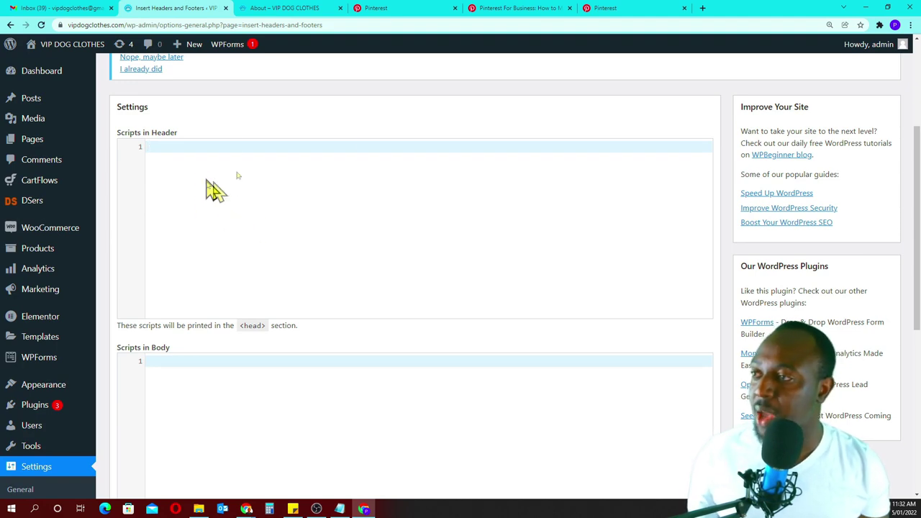
{"action": "left_click", "coordinate": [530, 9]}
{"action": "left_click", "coordinate": [654, 8]}
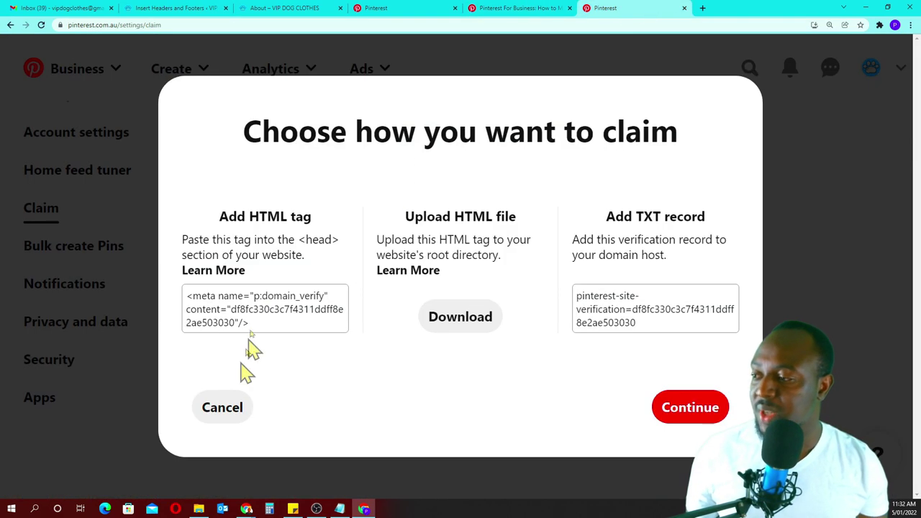
{"action": "left_click", "coordinate": [261, 322]}
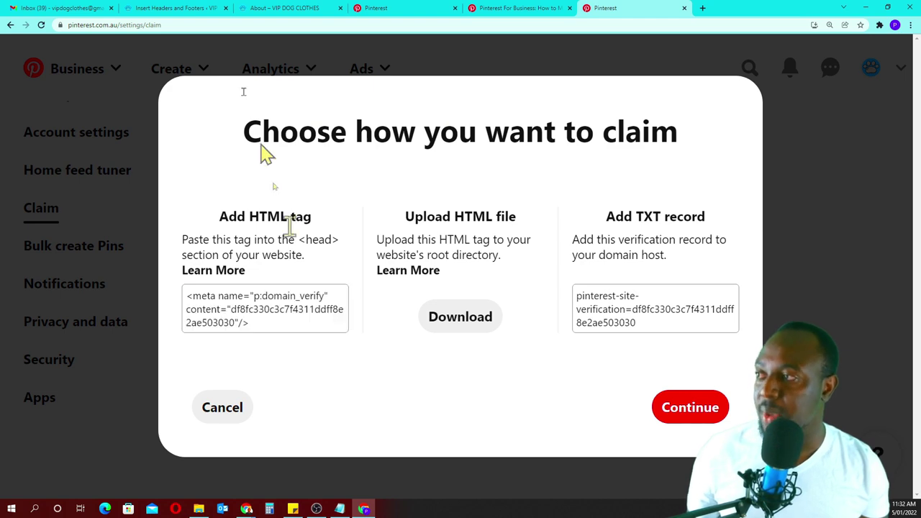
Paste Pinterest's domain verification meta tag into the WordPress plugin's header scripts and save the settings
{"action": "left_click", "coordinate": [267, 9]}
{"action": "left_click", "coordinate": [191, 8]}
{"action": "left_click", "coordinate": [124, 148]}
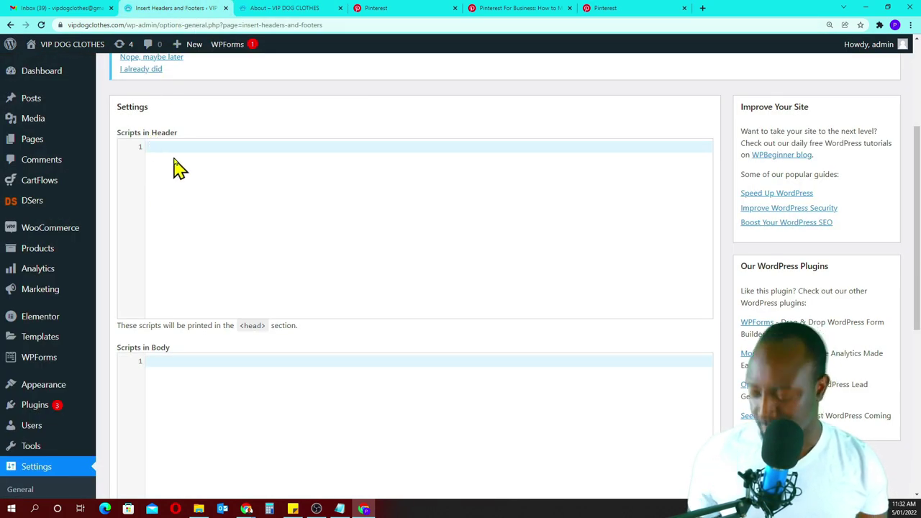
{"action": "type", "text": "<meta name=\"p:domain_verify\" content=\"df8fc330c3c7f4311ddff8e2ae503030\"/>"}
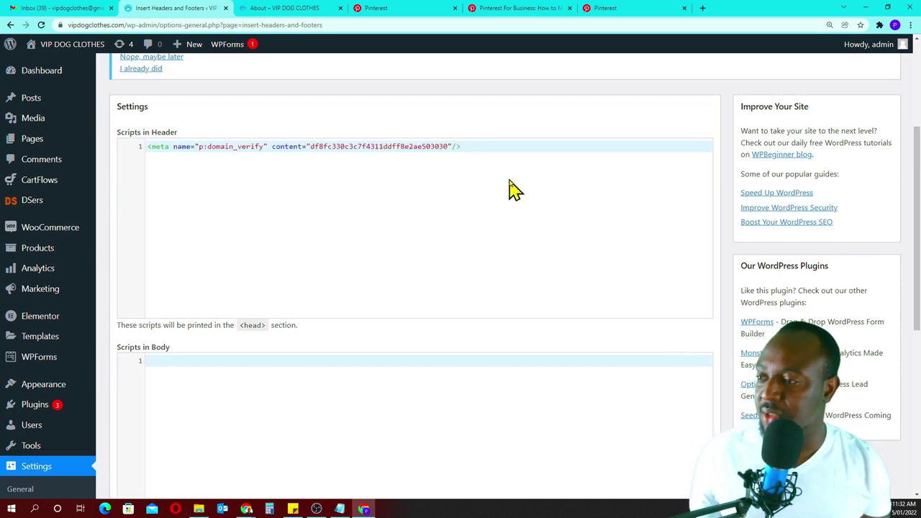
{"action": "scroll", "coordinate": [508, 187], "scroll_direction": "down", "scroll_amount": 5}
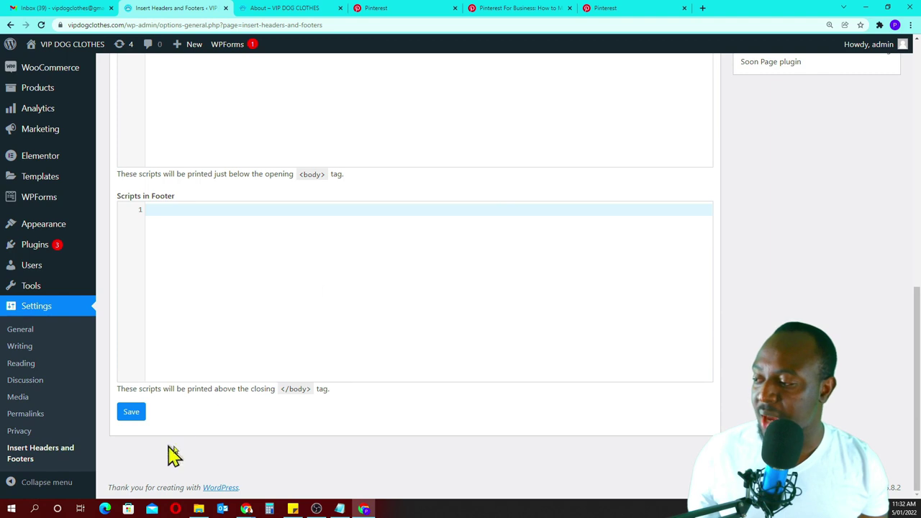
{"action": "left_click", "coordinate": [134, 417]}
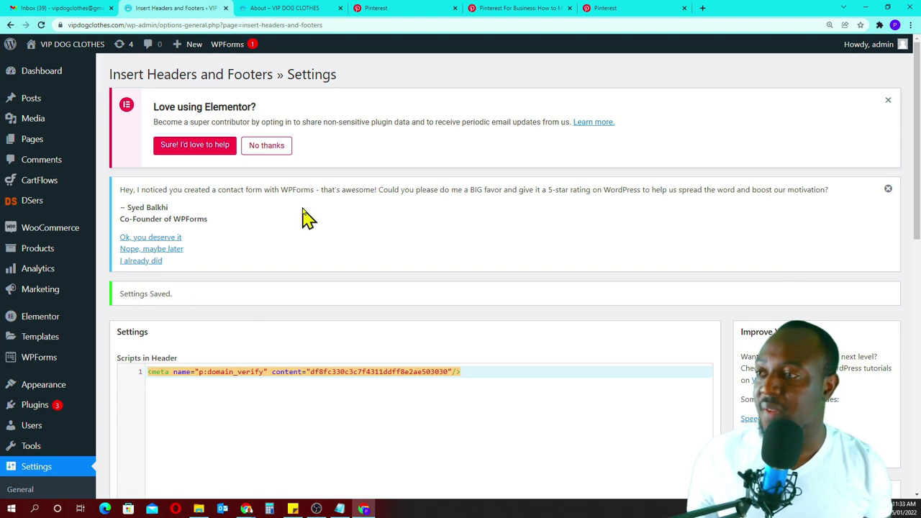
Continue the Pinterest claim to the website URL entry, and copy the site's root URL from the About page's address
{"action": "left_click", "coordinate": [623, 9]}
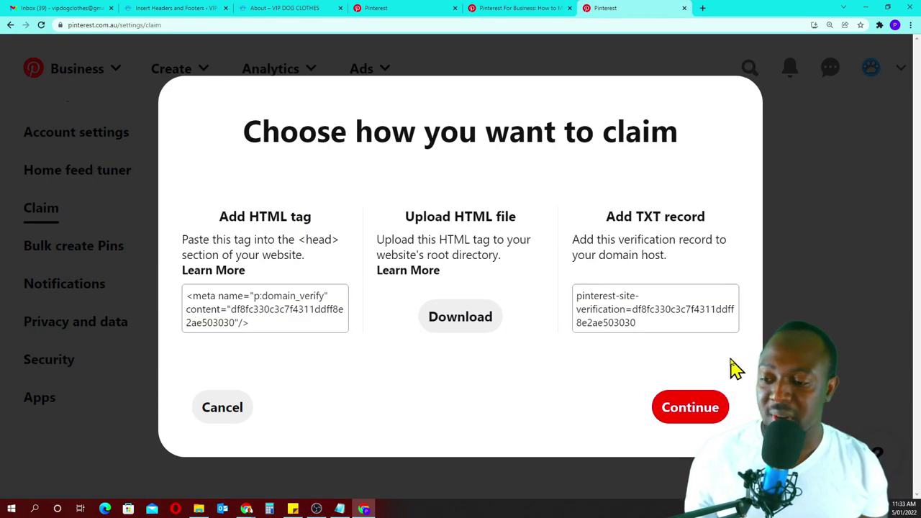
{"action": "left_click", "coordinate": [687, 423]}
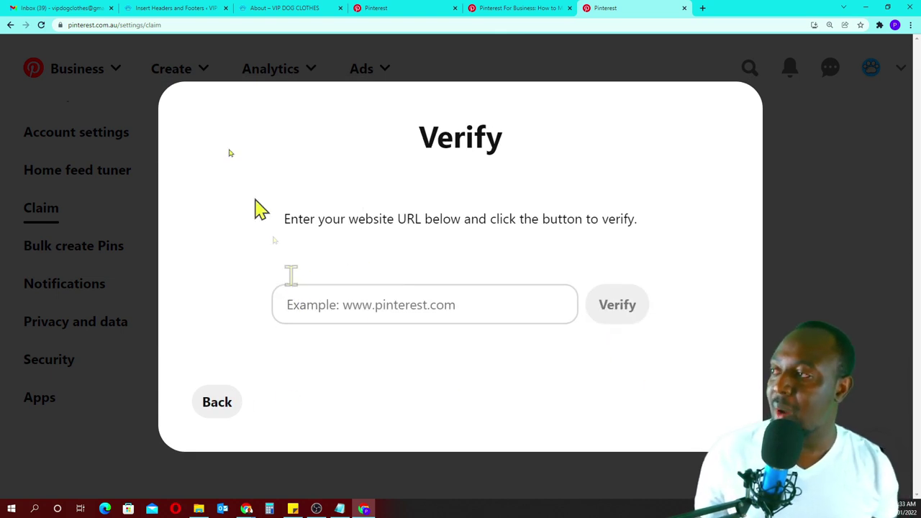
{"action": "left_click", "coordinate": [296, 8]}
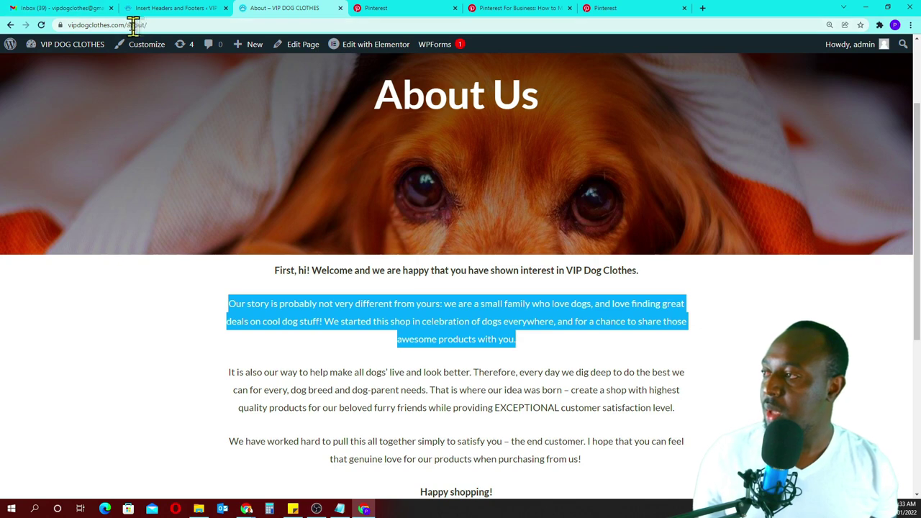
{"action": "left_click", "coordinate": [183, 10]}
{"action": "left_click", "coordinate": [251, 10]}
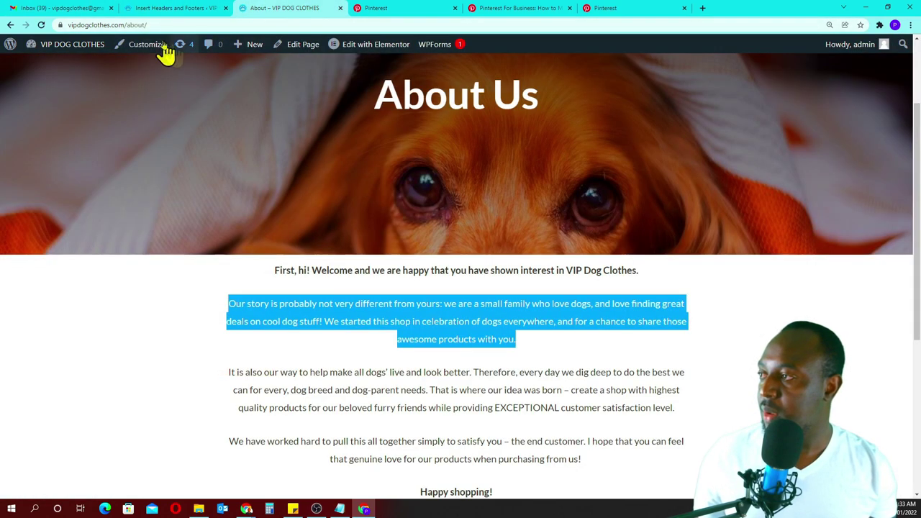
{"action": "left_click_drag", "start_coordinate": [127, 26], "coordinate": [69, 26]}
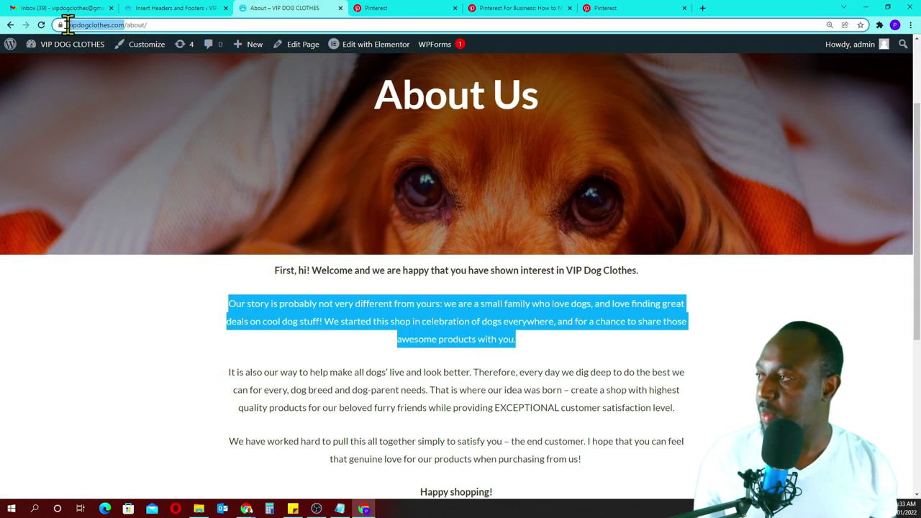
{"action": "right_click", "coordinate": [103, 26]}
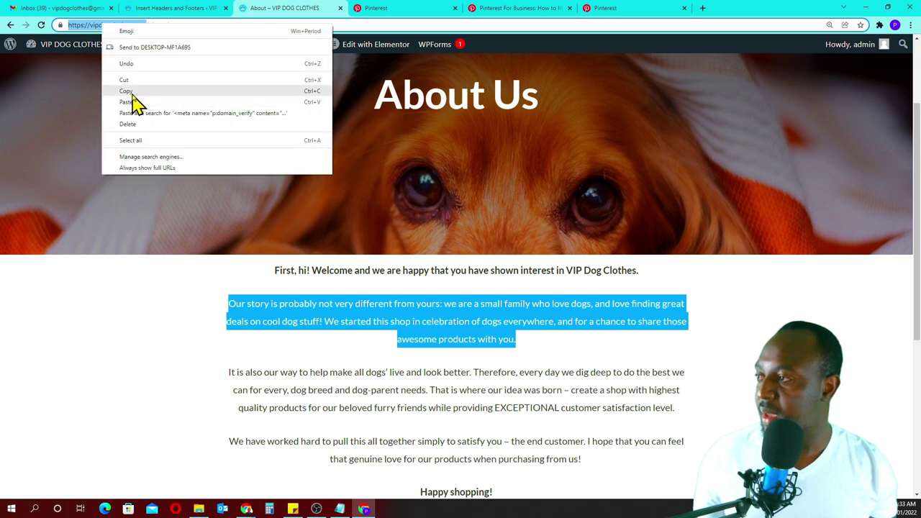
{"action": "left_click", "coordinate": [128, 91]}
{"action": "left_click", "coordinate": [611, 9]}
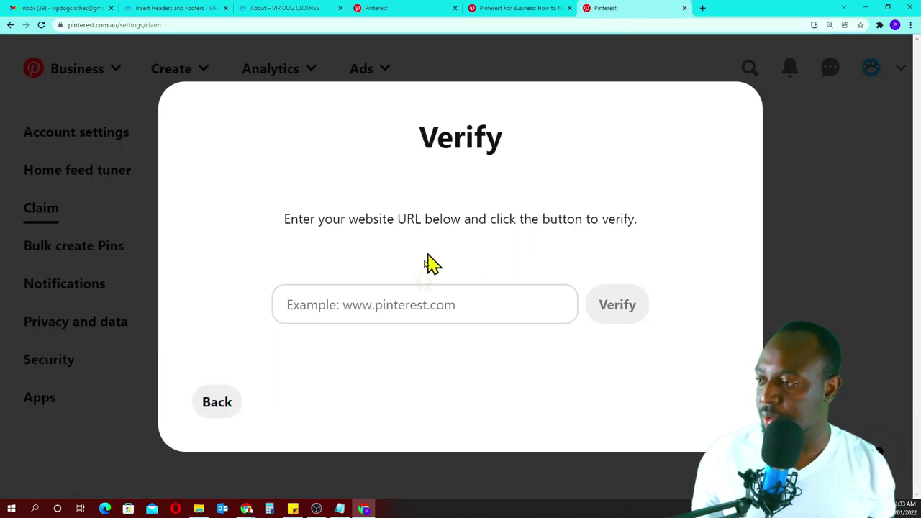
{"action": "left_click", "coordinate": [392, 304]}
{"action": "key", "text": "ctrl+v"}
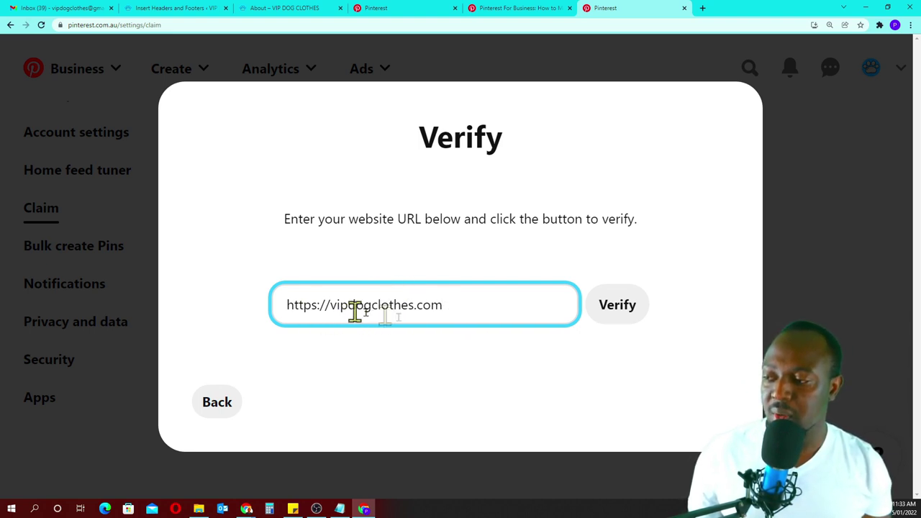
{"action": "left_click", "coordinate": [632, 319]}
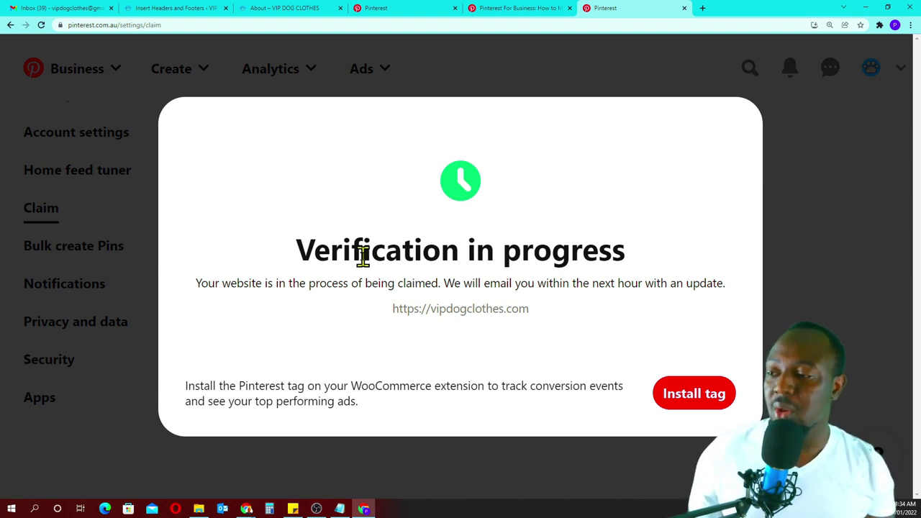
Dismiss the verification dialog and open the VIP DOG CLOTHES business profile
{"action": "left_click", "coordinate": [796, 268]}
{"action": "scroll", "coordinate": [792, 263], "scroll_direction": "up", "scroll_amount": 1}
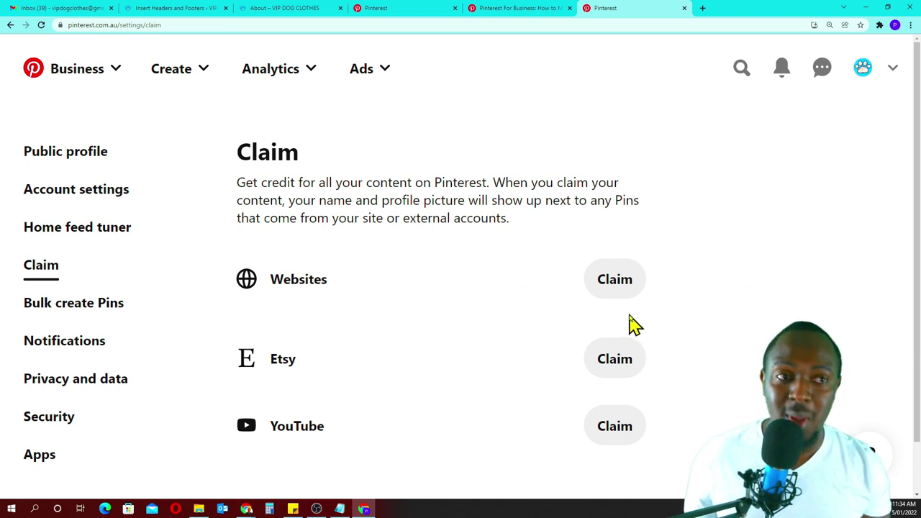
{"action": "left_click", "coordinate": [862, 70]}
{"action": "scroll", "coordinate": [748, 237], "scroll_direction": "down", "scroll_amount": 2}
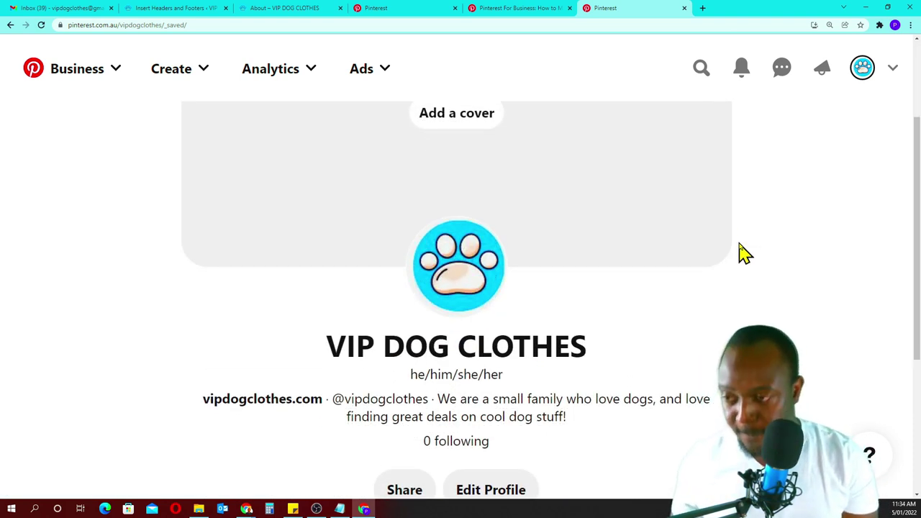
{"action": "key", "text": "ctrl+minus"}
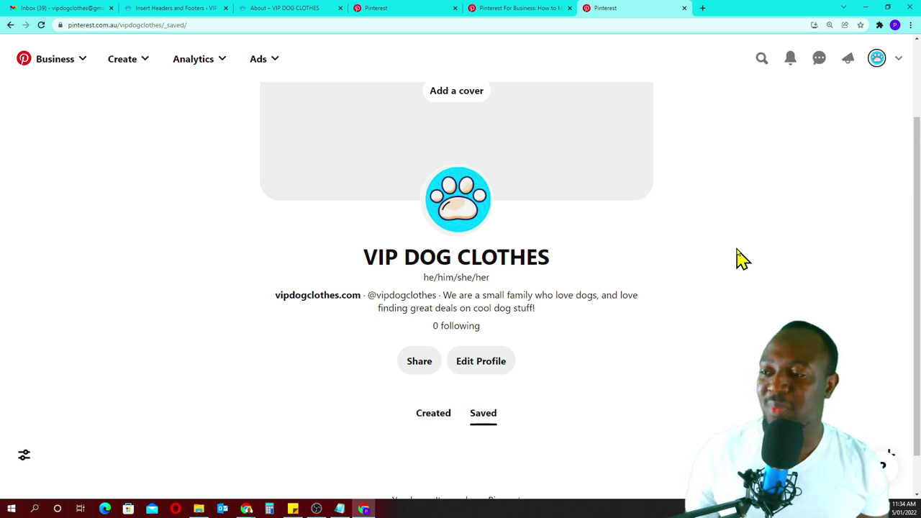
{"action": "scroll", "coordinate": [741, 259], "scroll_direction": "down", "scroll_amount": 1}
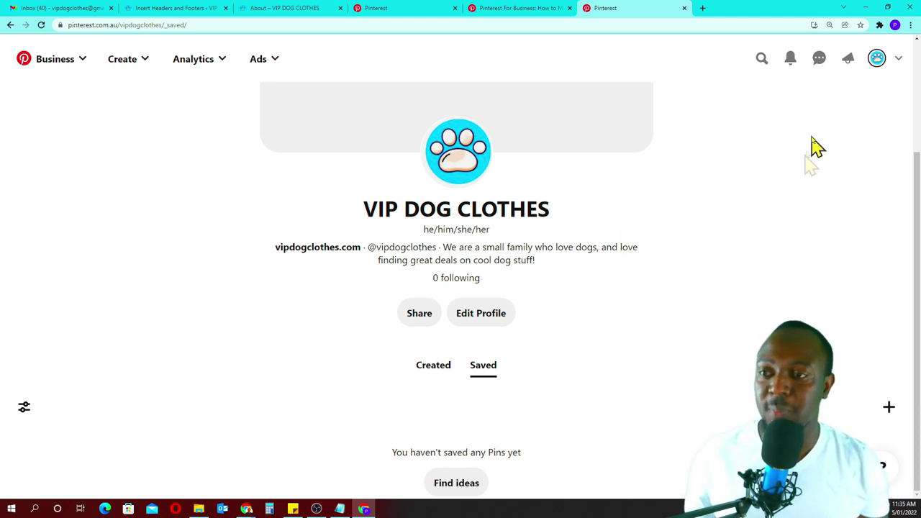
Search your own Pins for "pets" and look through the suggested ideas
{"action": "left_click", "coordinate": [761, 64]}
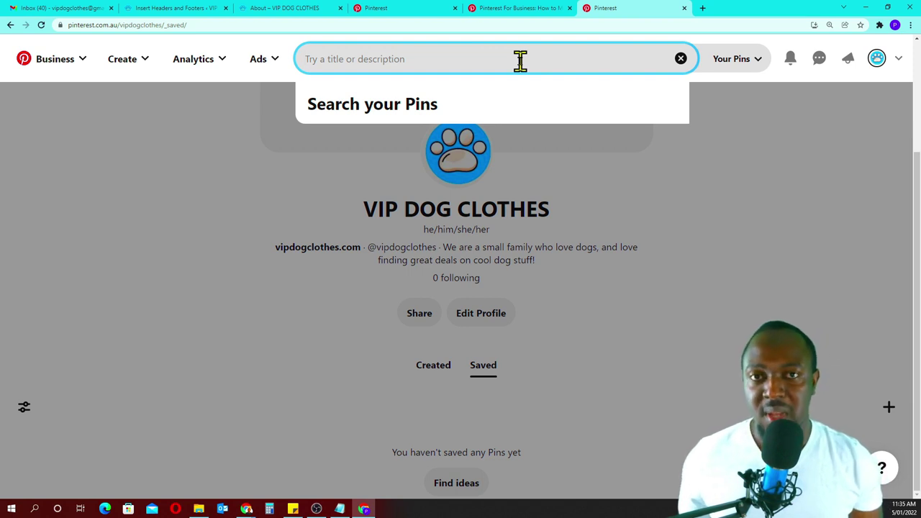
{"action": "type", "text": "pets"}
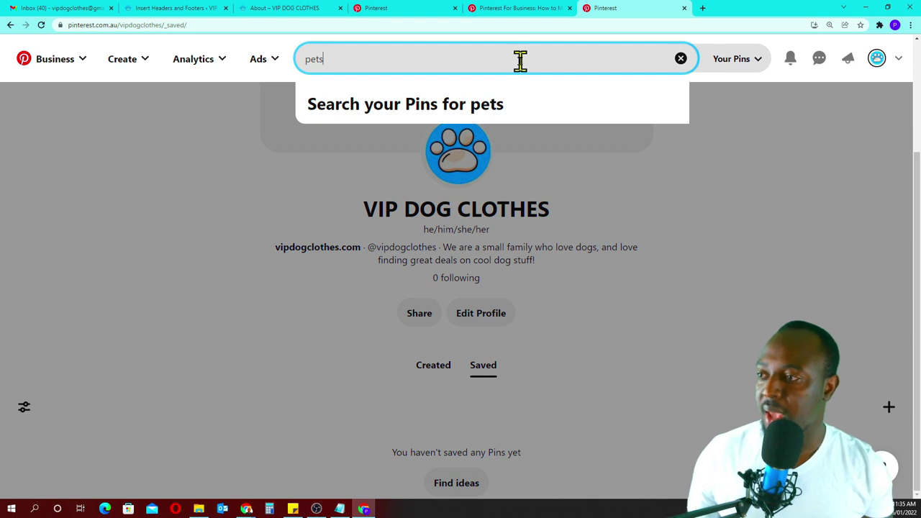
{"action": "key", "text": "Return"}
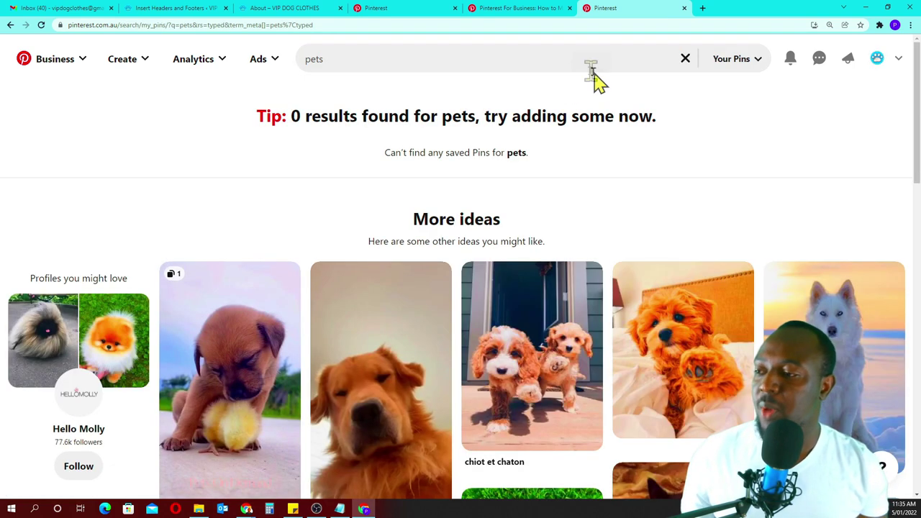
{"action": "scroll", "coordinate": [547, 247], "scroll_direction": "down", "scroll_amount": 6}
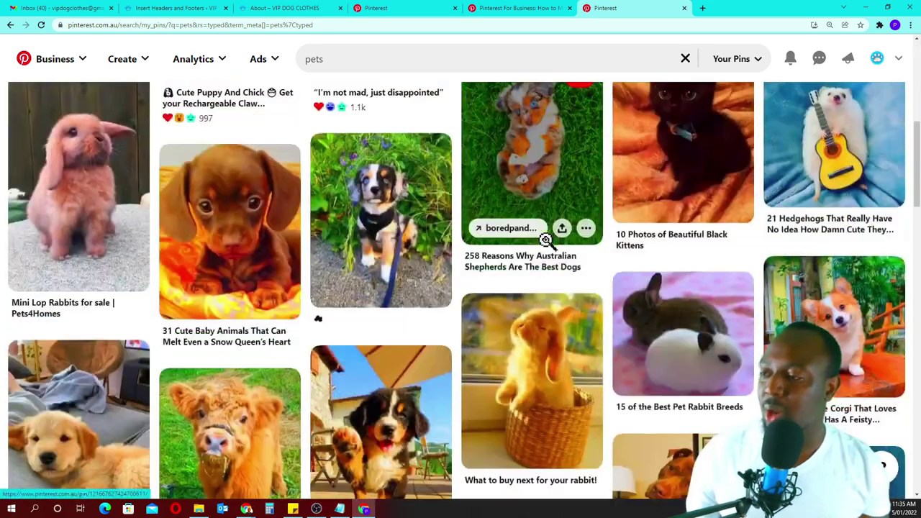
{"action": "scroll", "coordinate": [743, 106], "scroll_direction": "up", "scroll_amount": 6}
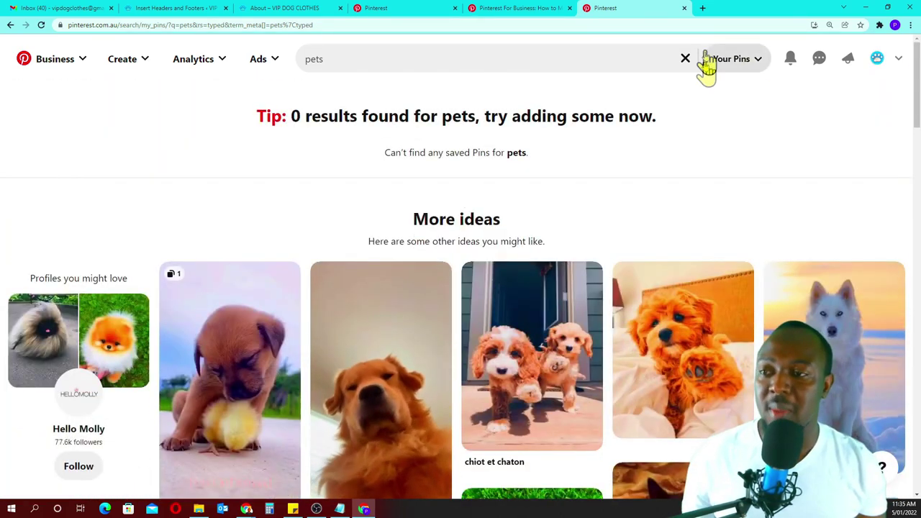
Filter the "pets" search to boards and browse the matching boards
{"action": "left_click", "coordinate": [761, 64]}
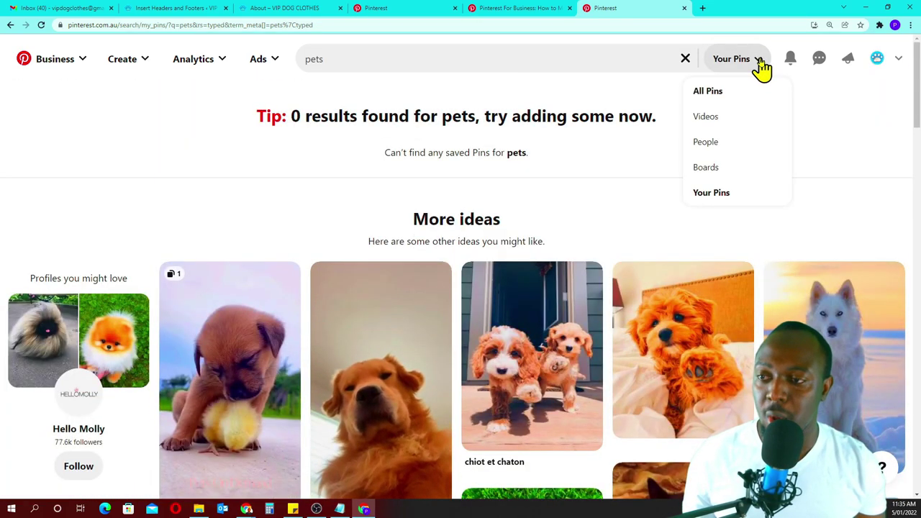
{"action": "left_click", "coordinate": [711, 168]}
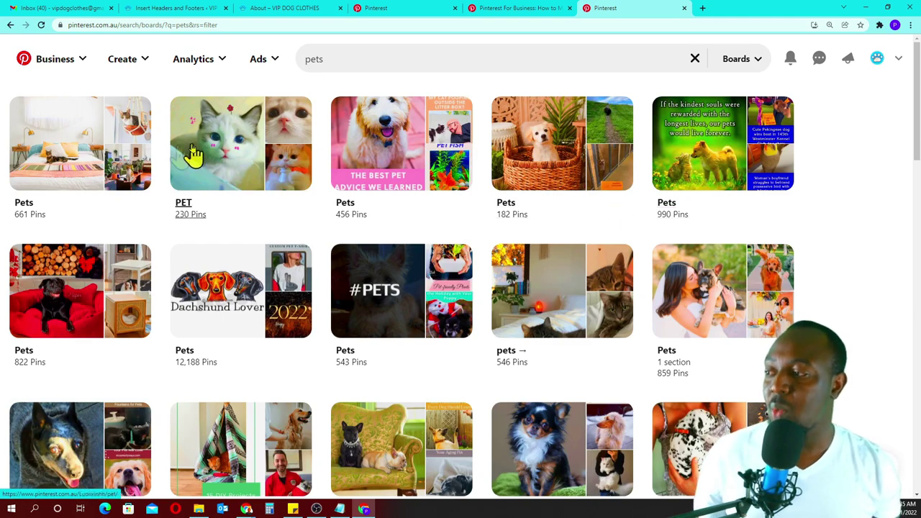
{"action": "scroll", "coordinate": [395, 262], "scroll_direction": "down", "scroll_amount": 6}
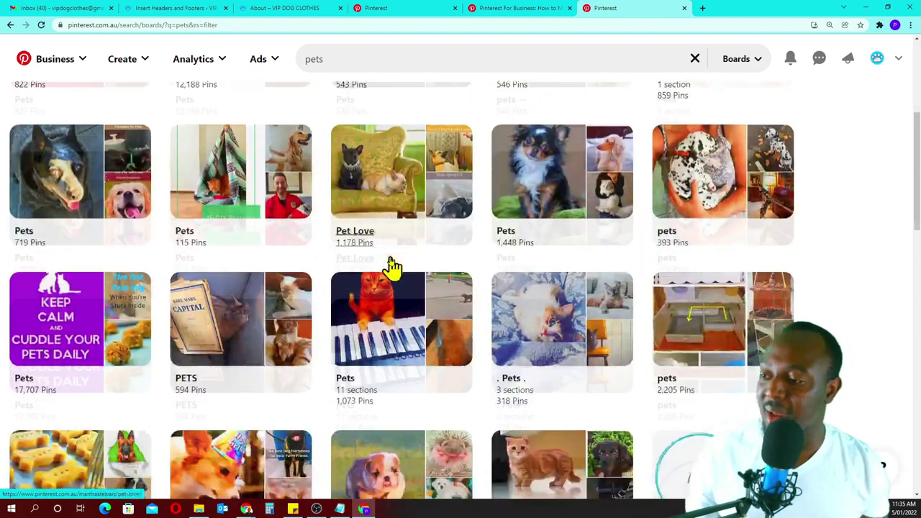
{"action": "scroll", "coordinate": [393, 268], "scroll_direction": "up", "scroll_amount": 5}
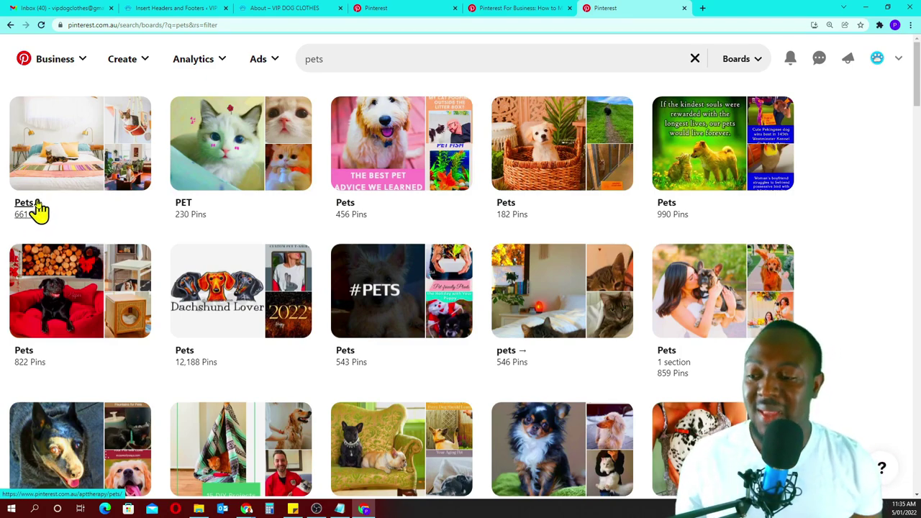
{"action": "scroll", "coordinate": [39, 208], "scroll_direction": "down", "scroll_amount": 7}
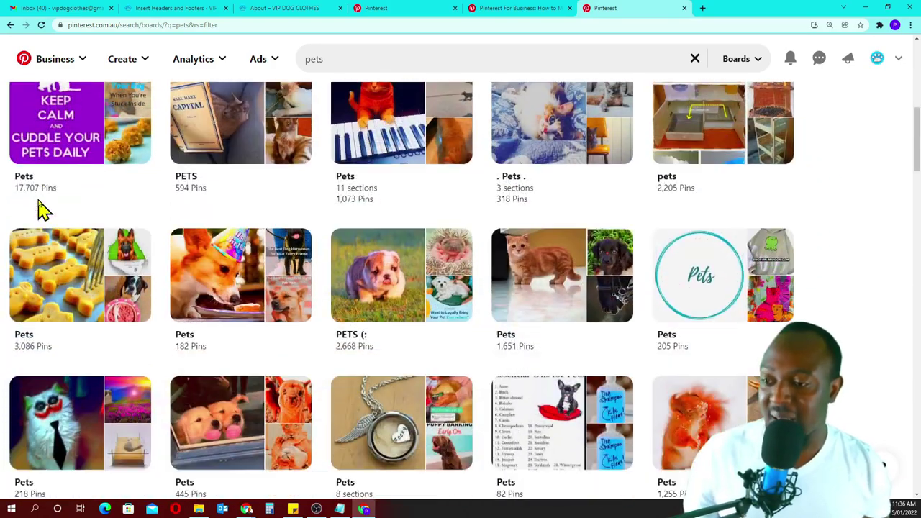
{"action": "scroll", "coordinate": [40, 209], "scroll_direction": "up", "scroll_amount": 7}
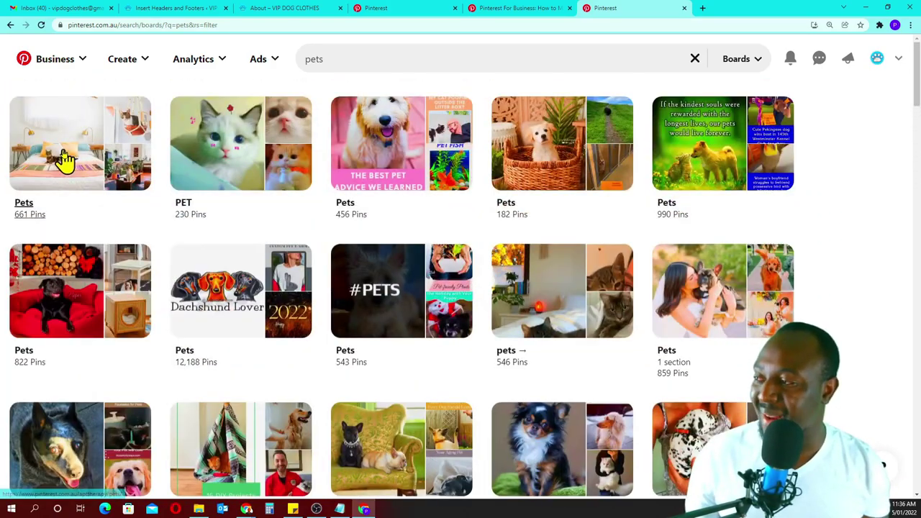
Open Apartment Therapy's Pets board and look over its description and Pins
{"action": "left_click", "coordinate": [65, 161]}
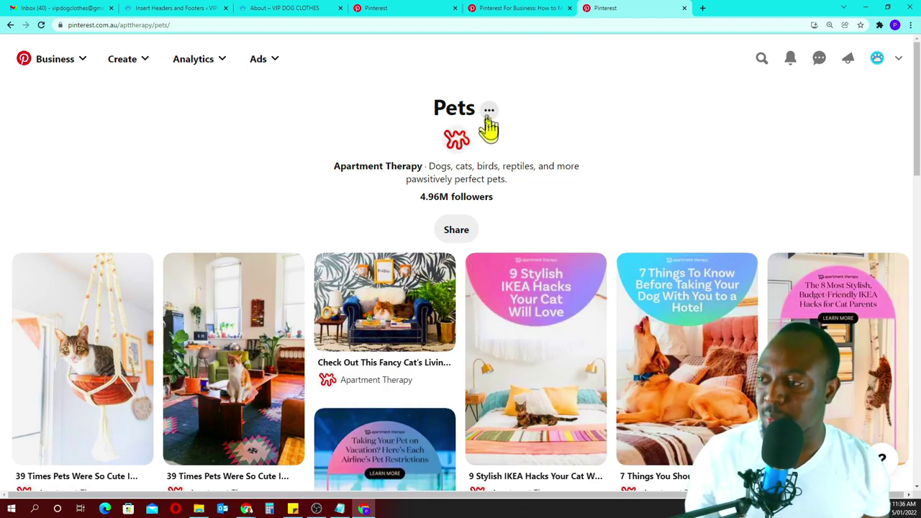
{"action": "scroll", "coordinate": [468, 289], "scroll_direction": "down", "scroll_amount": 2}
{"action": "scroll", "coordinate": [467, 289], "scroll_direction": "up", "scroll_amount": 2}
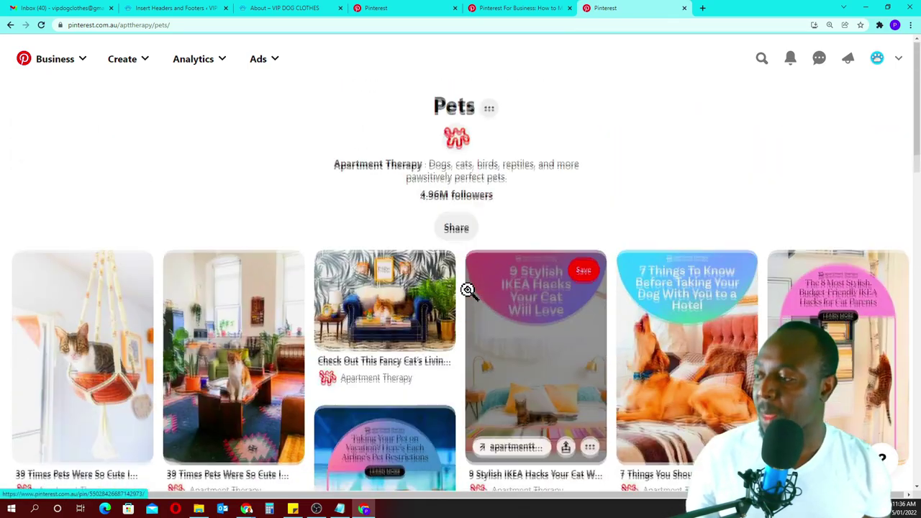
Browse the pet article Pins further down Apartment Therapy's Pets board, comparing their titles and cover designs
{"action": "scroll", "coordinate": [468, 289], "scroll_direction": "down", "scroll_amount": 3}
{"action": "scroll", "coordinate": [683, 281], "scroll_direction": "down", "scroll_amount": 2}
{"action": "scroll", "coordinate": [503, 316], "scroll_direction": "down", "scroll_amount": 9}
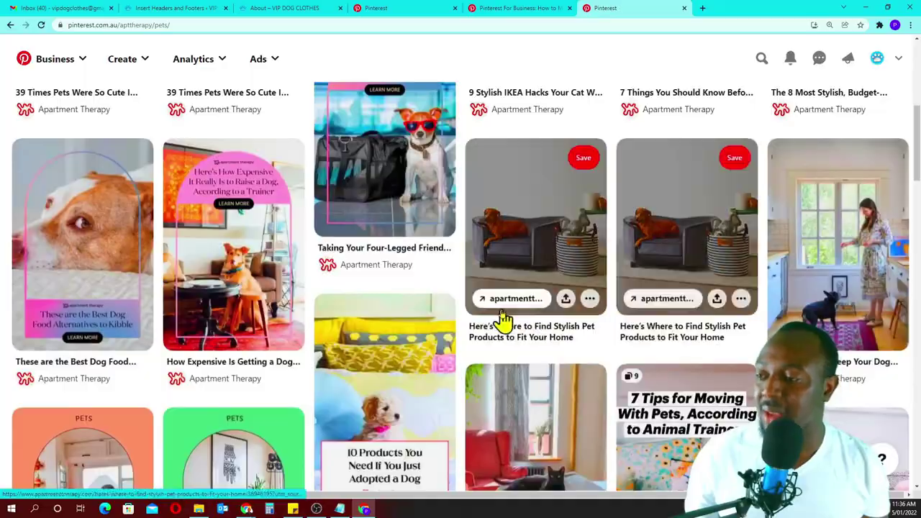
{"action": "scroll", "coordinate": [504, 316], "scroll_direction": "down", "scroll_amount": 5}
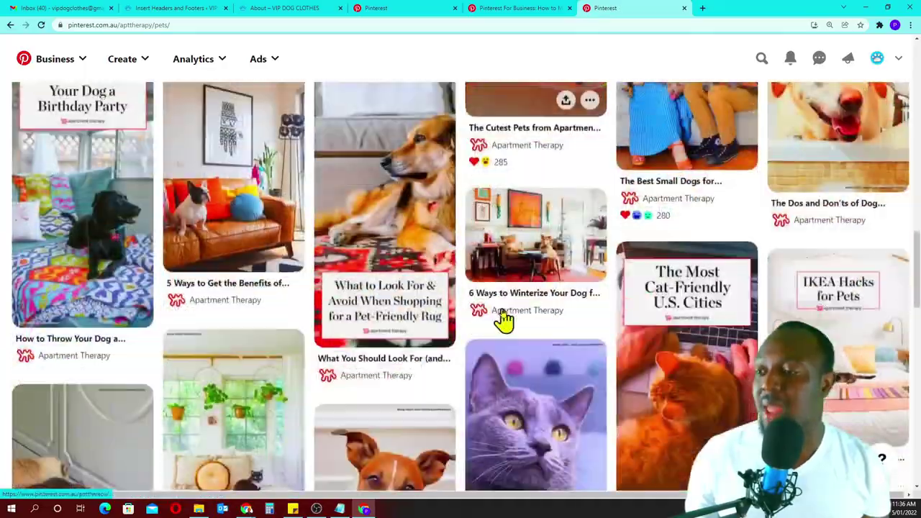
{"action": "scroll", "coordinate": [504, 313], "scroll_direction": "up", "scroll_amount": 9}
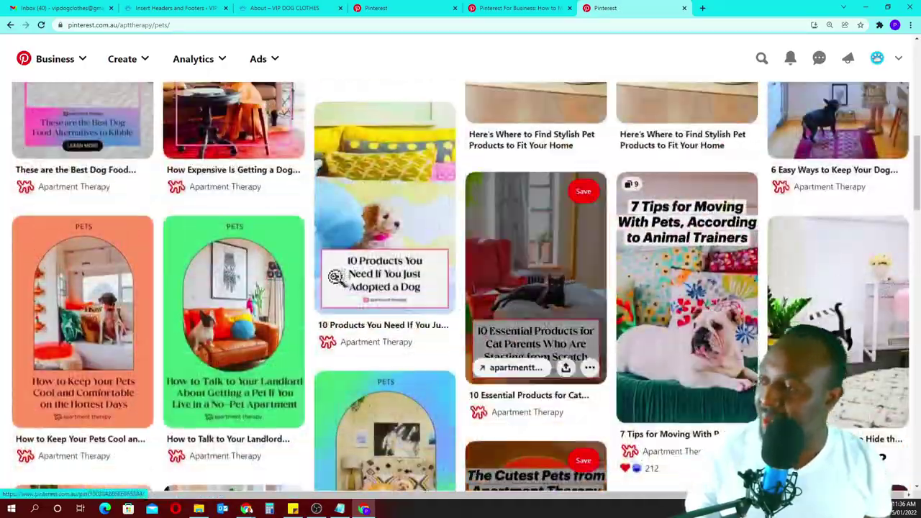
{"action": "scroll", "coordinate": [260, 234], "scroll_direction": "up", "scroll_amount": 2}
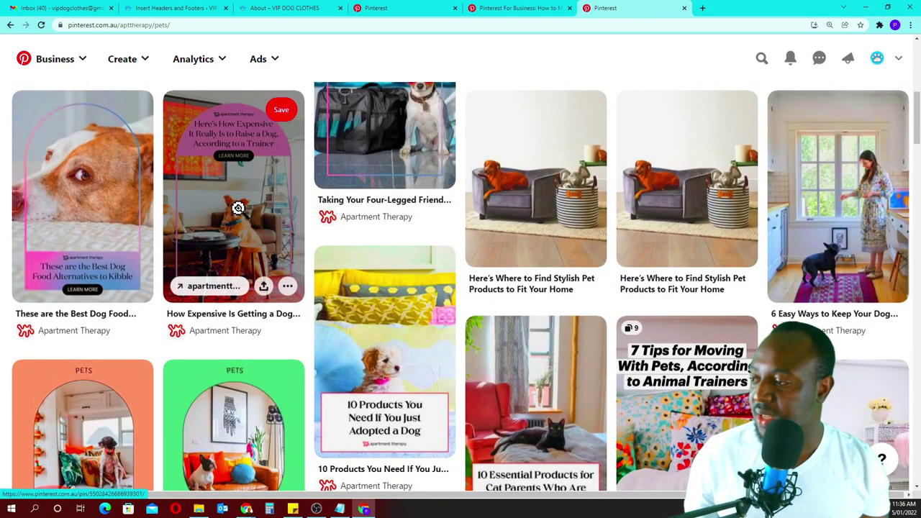
Open the Pin about how expensive it is to raise a dog and examine its title, description, website link and related Pins
{"action": "left_click", "coordinate": [238, 208]}
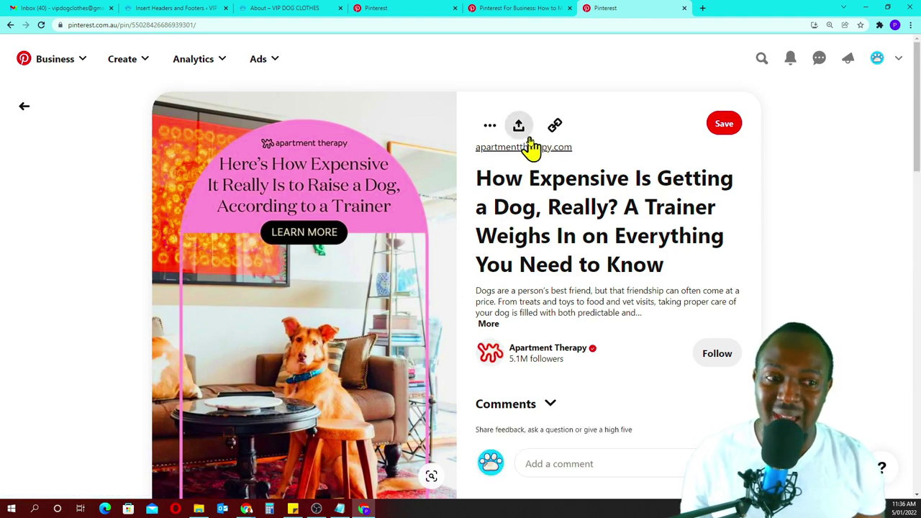
{"action": "scroll", "coordinate": [313, 243], "scroll_direction": "down", "scroll_amount": 3}
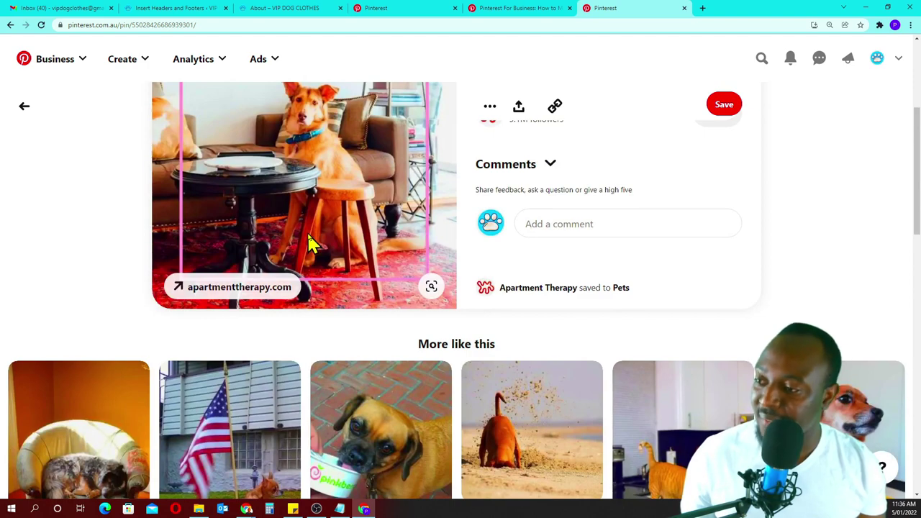
{"action": "scroll", "coordinate": [309, 243], "scroll_direction": "down", "scroll_amount": 1}
{"action": "scroll", "coordinate": [311, 243], "scroll_direction": "up", "scroll_amount": 5}
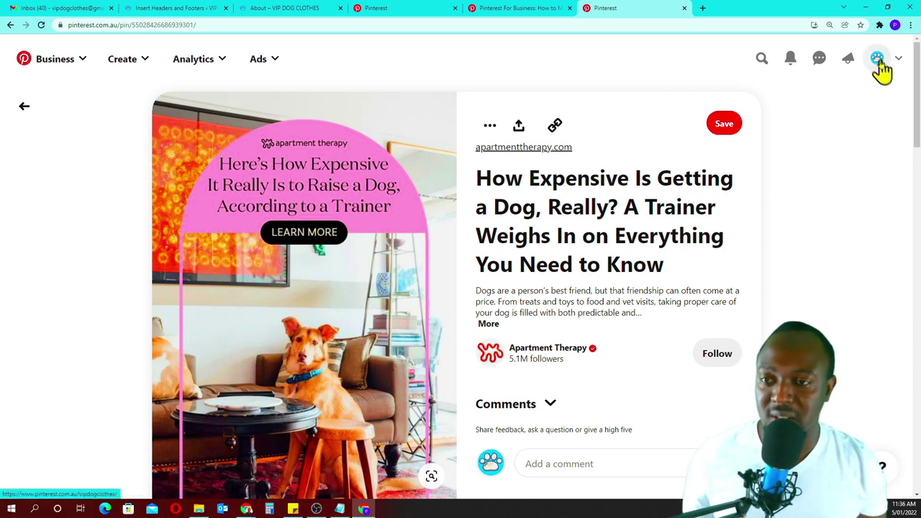
Open the VIP DOG CLOTHES profile's saved Pins and bring up the form for creating a new board
{"action": "left_click", "coordinate": [878, 62]}
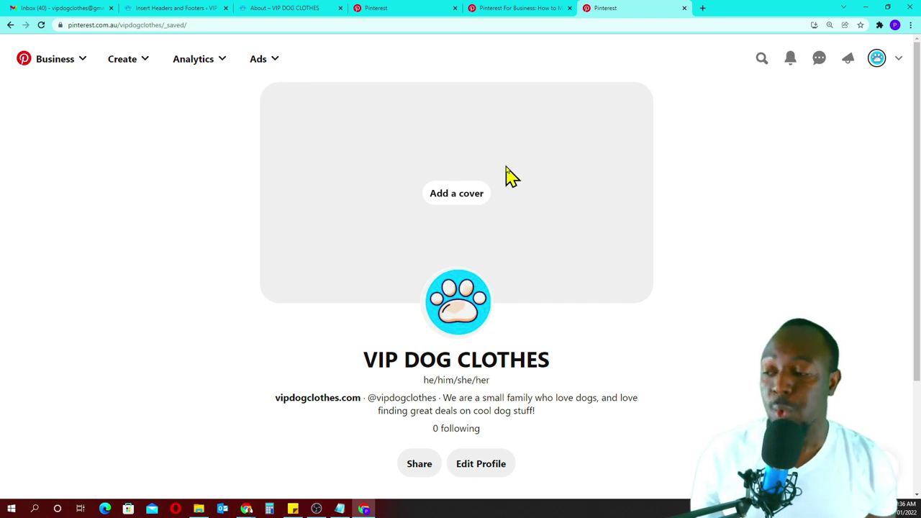
{"action": "scroll", "coordinate": [507, 173], "scroll_direction": "down", "scroll_amount": 2}
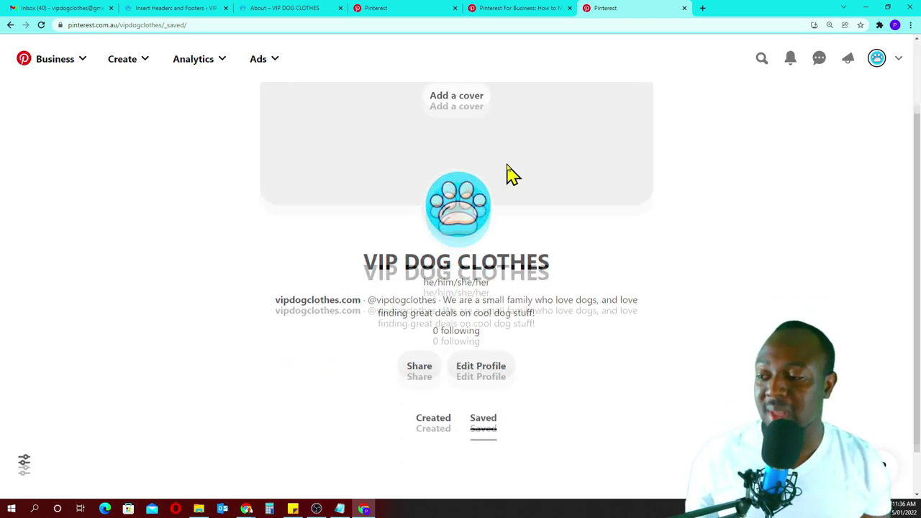
{"action": "scroll", "coordinate": [559, 310], "scroll_direction": "up", "scroll_amount": 2}
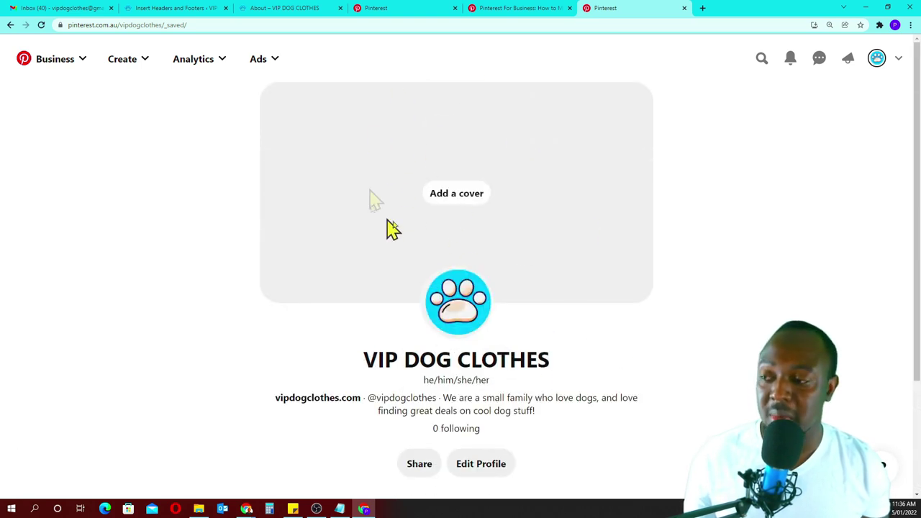
{"action": "scroll", "coordinate": [683, 234], "scroll_direction": "down", "scroll_amount": 2}
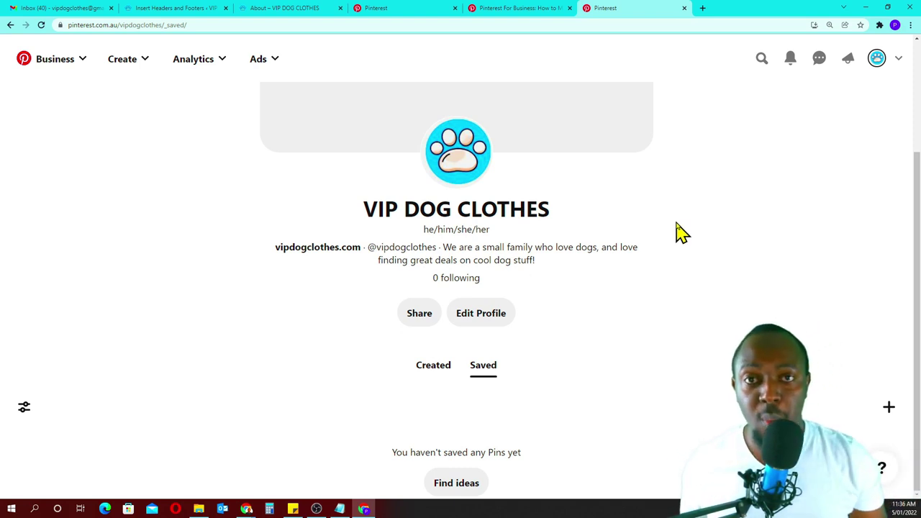
{"action": "left_click", "coordinate": [888, 409]}
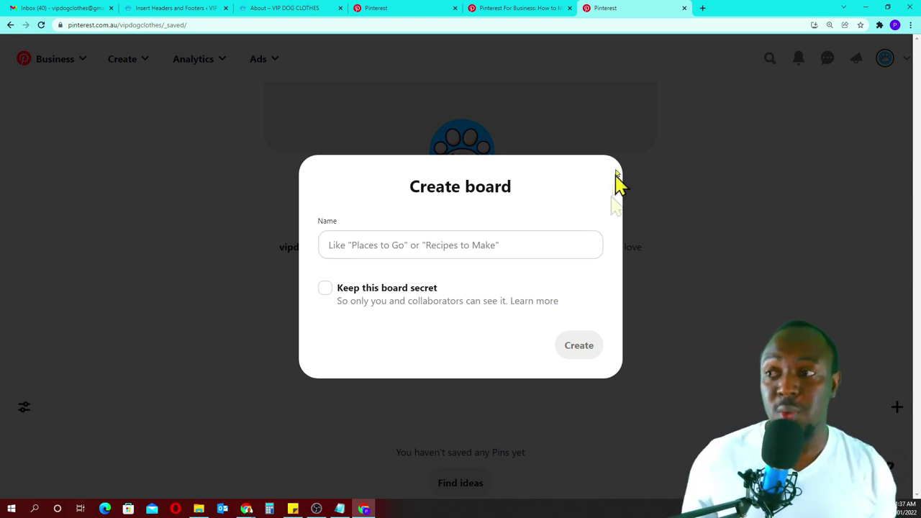
Open the Pinterest business hub in a new browser tab and allow the site to show notifications
{"action": "left_click", "coordinate": [705, 9]}
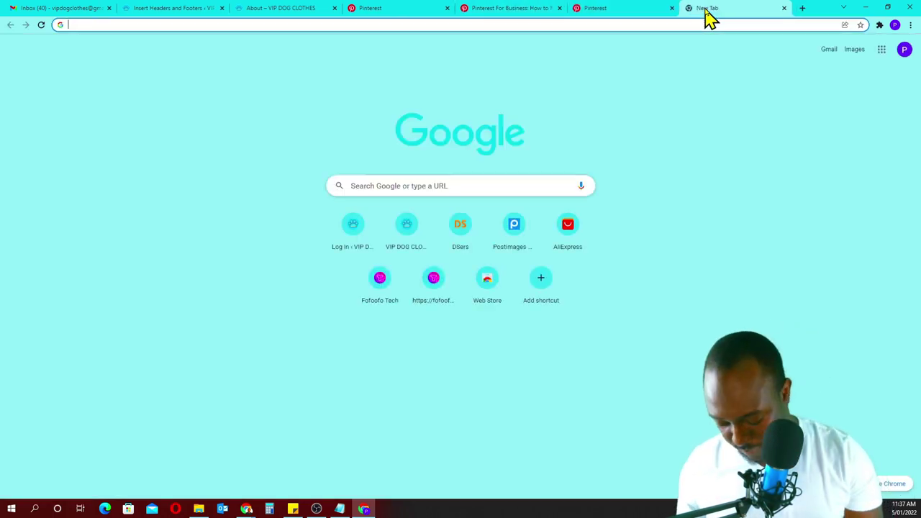
{"action": "type", "text": "pint"}
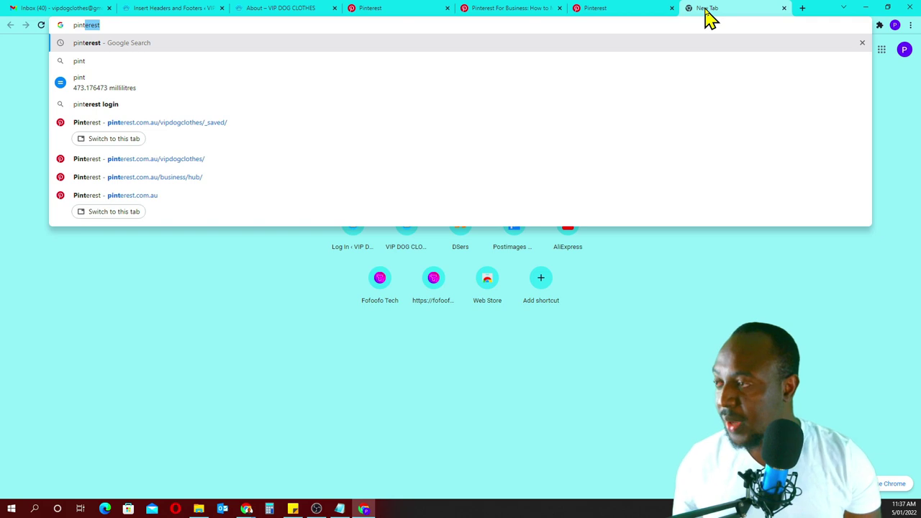
{"action": "key", "text": "Return"}
{"action": "left_click", "coordinate": [135, 175]}
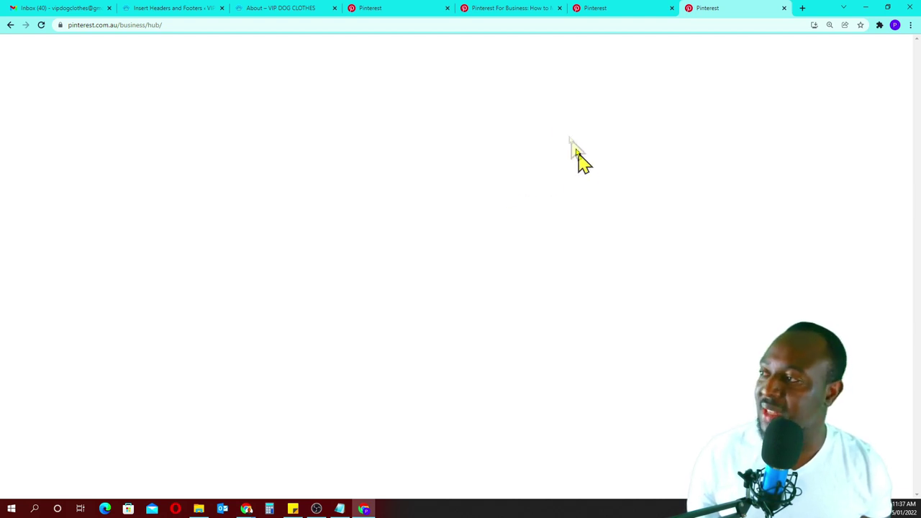
{"action": "left_click", "coordinate": [222, 26]}
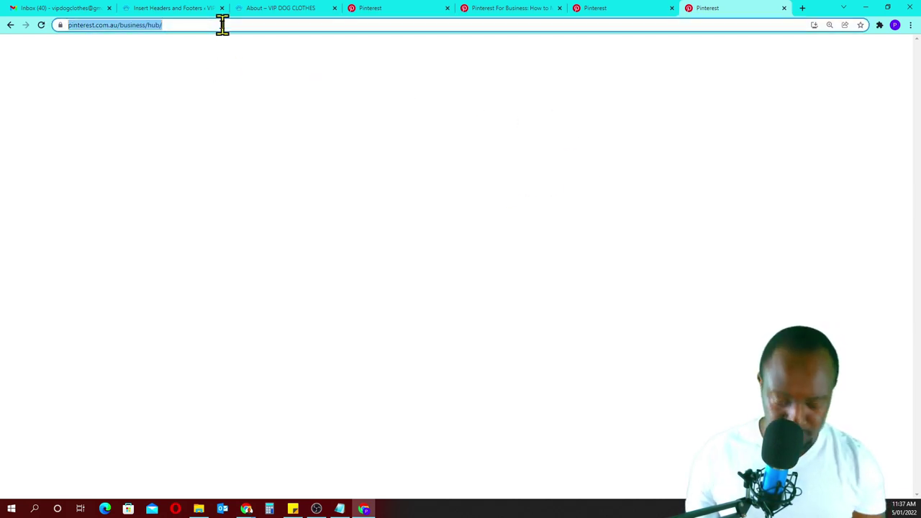
{"action": "key", "text": "Return"}
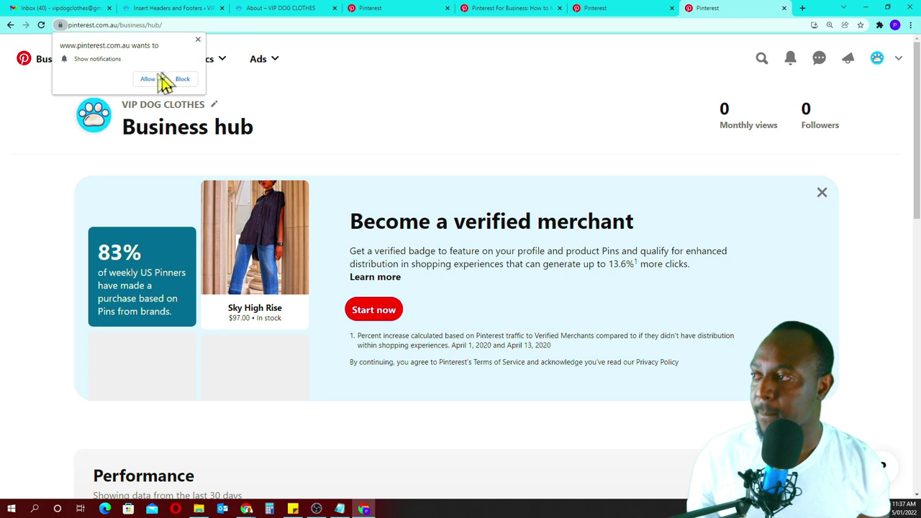
{"action": "left_click", "coordinate": [149, 79]}
Search Pinterest for "pet shop" and filter the results to people
{"action": "left_click", "coordinate": [764, 57]}
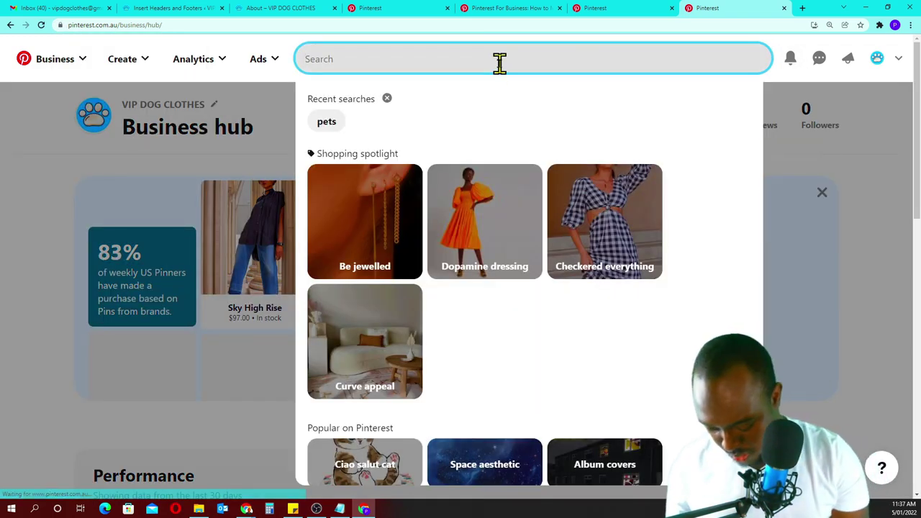
{"action": "type", "text": "pet"}
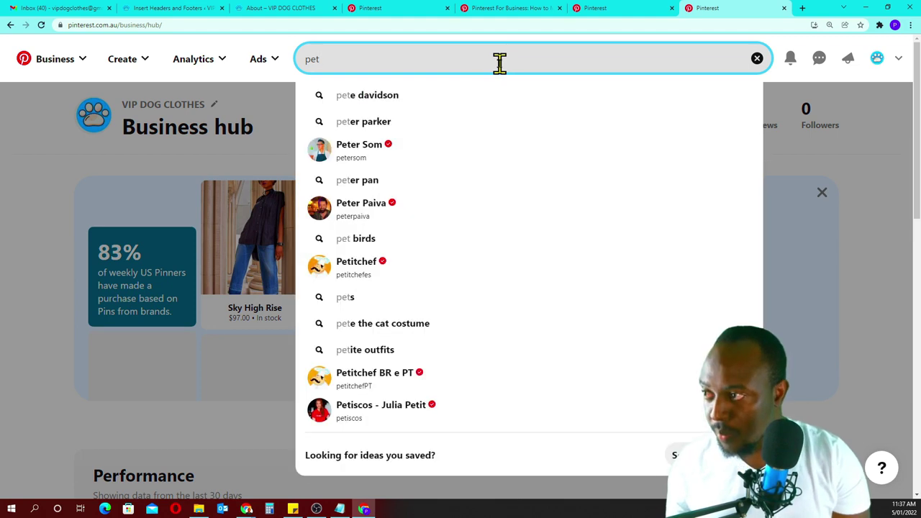
{"action": "type", "text": " sho"}
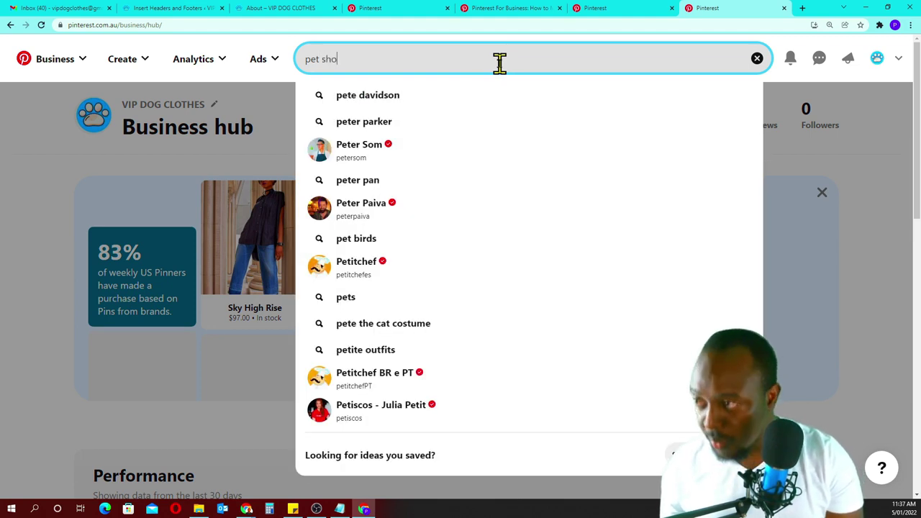
{"action": "type", "text": "p"}
{"action": "key", "text": "Return"}
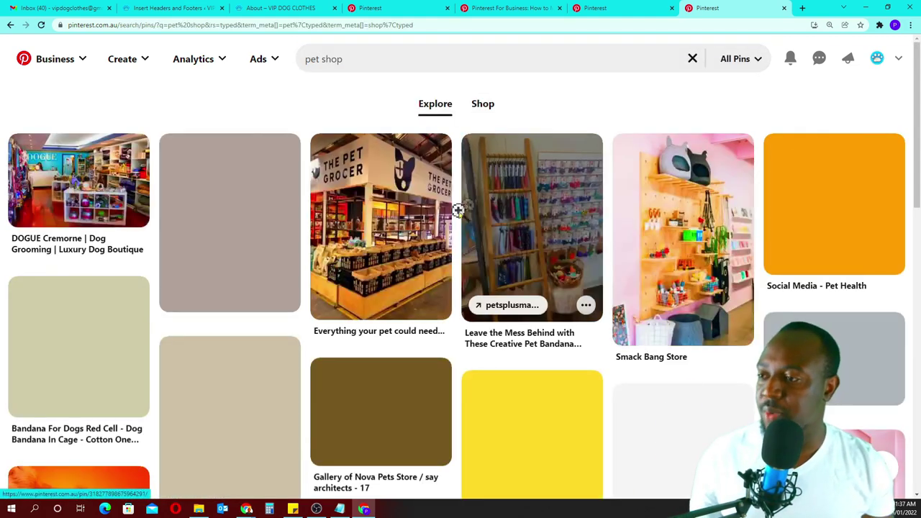
{"action": "left_click", "coordinate": [762, 61]}
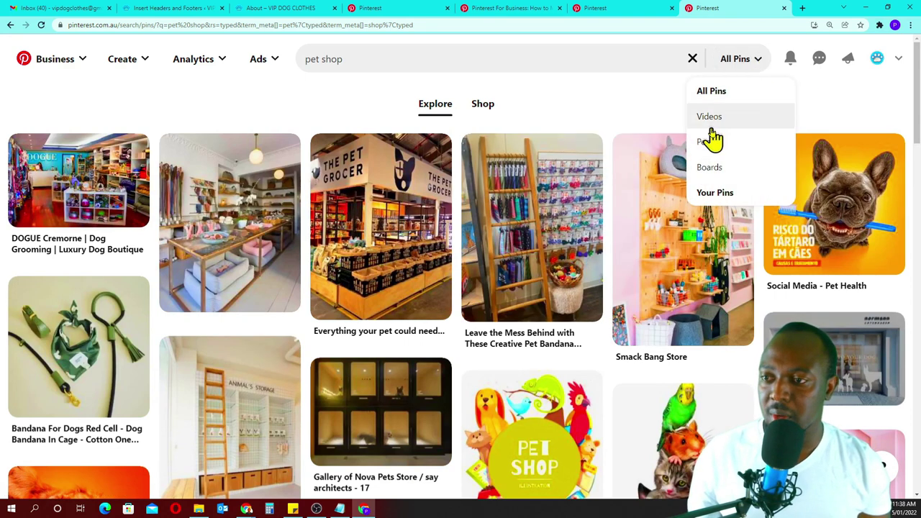
{"action": "left_click", "coordinate": [714, 140]}
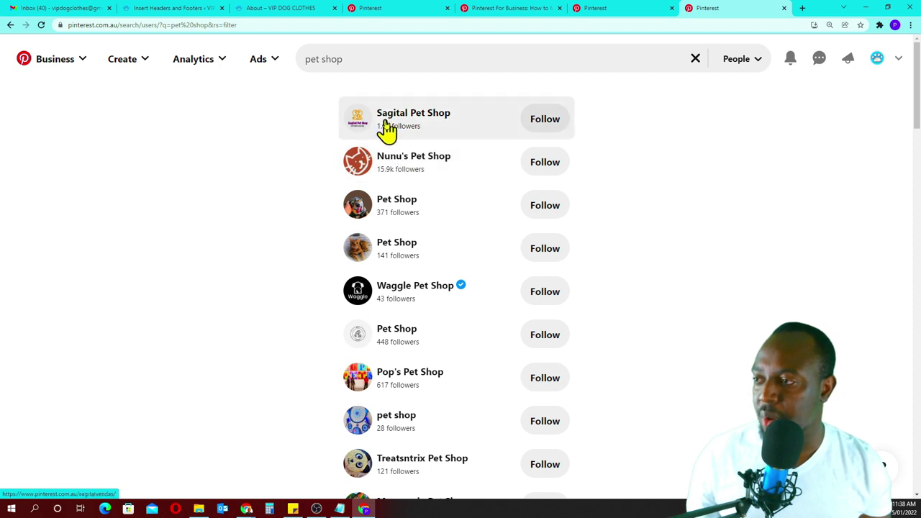
Open the Nunu's Pet Shop profile and look over its description and created Pins
{"action": "left_click", "coordinate": [410, 167]}
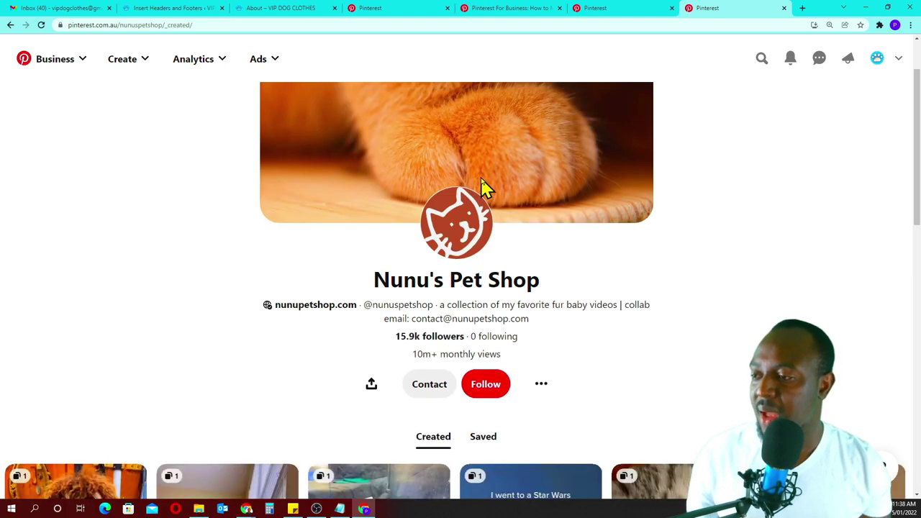
{"action": "scroll", "coordinate": [483, 189], "scroll_direction": "down", "scroll_amount": 3}
{"action": "scroll", "coordinate": [485, 189], "scroll_direction": "down", "scroll_amount": 2}
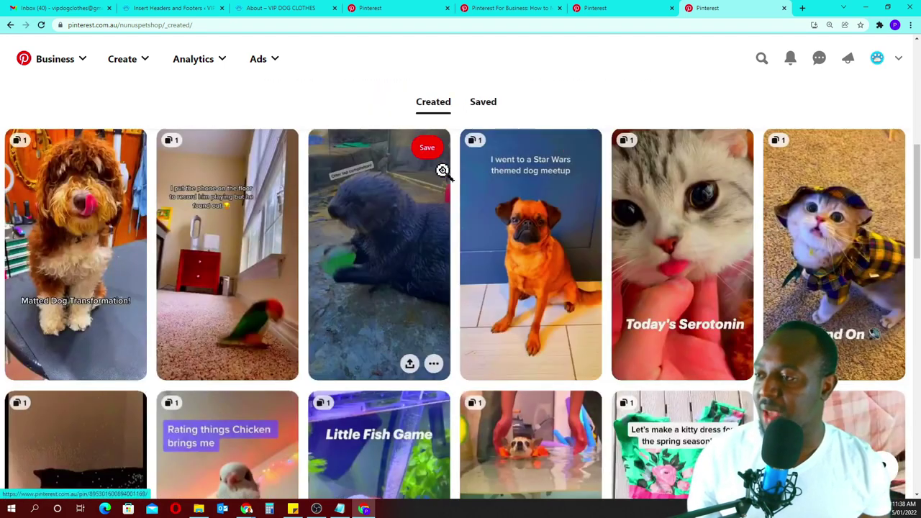
{"action": "scroll", "coordinate": [442, 170], "scroll_direction": "up", "scroll_amount": 3}
{"action": "scroll", "coordinate": [441, 170], "scroll_direction": "down", "scroll_amount": 1}
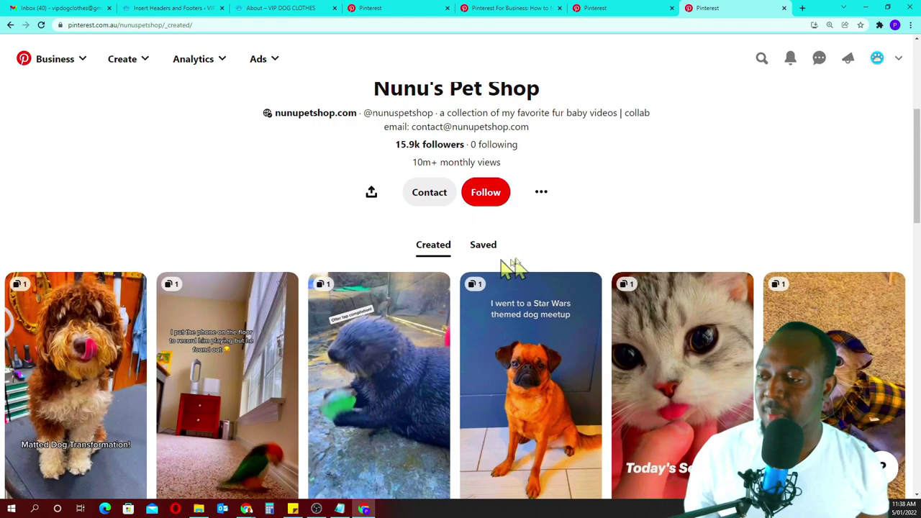
Show the saved boards of Nunu's Pet Shop and examine their names, covers and topics alongside the profile details
{"action": "left_click", "coordinate": [492, 252]}
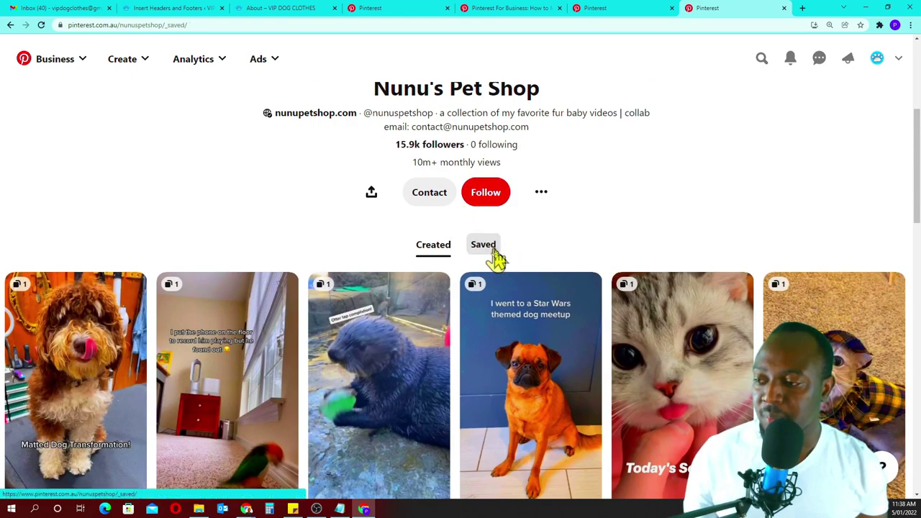
{"action": "scroll", "coordinate": [500, 258], "scroll_direction": "down", "scroll_amount": 5}
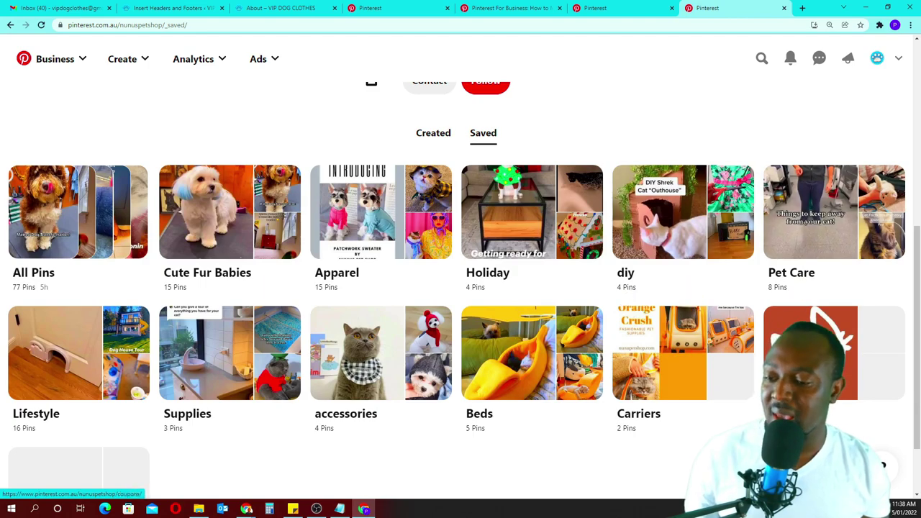
{"action": "scroll", "coordinate": [530, 354], "scroll_direction": "up", "scroll_amount": 3}
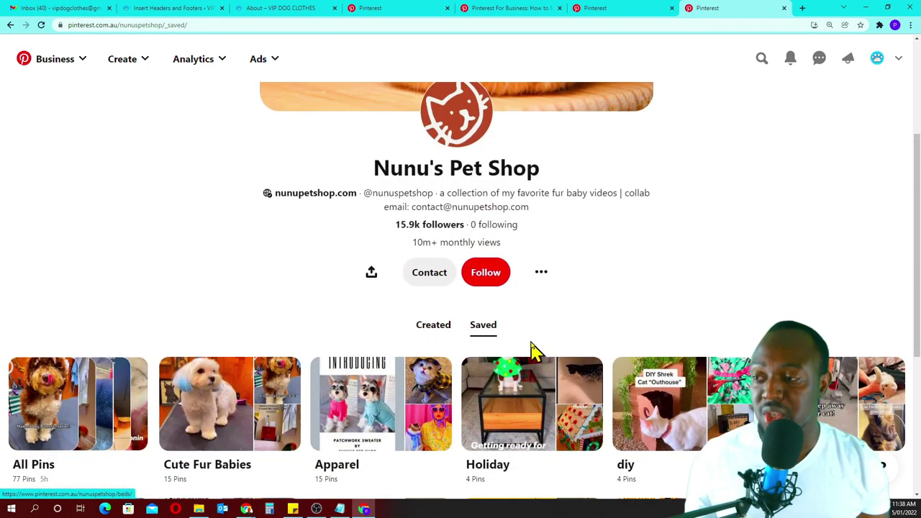
{"action": "scroll", "coordinate": [530, 350], "scroll_direction": "up", "scroll_amount": 2}
{"action": "scroll", "coordinate": [530, 350], "scroll_direction": "down", "scroll_amount": 3}
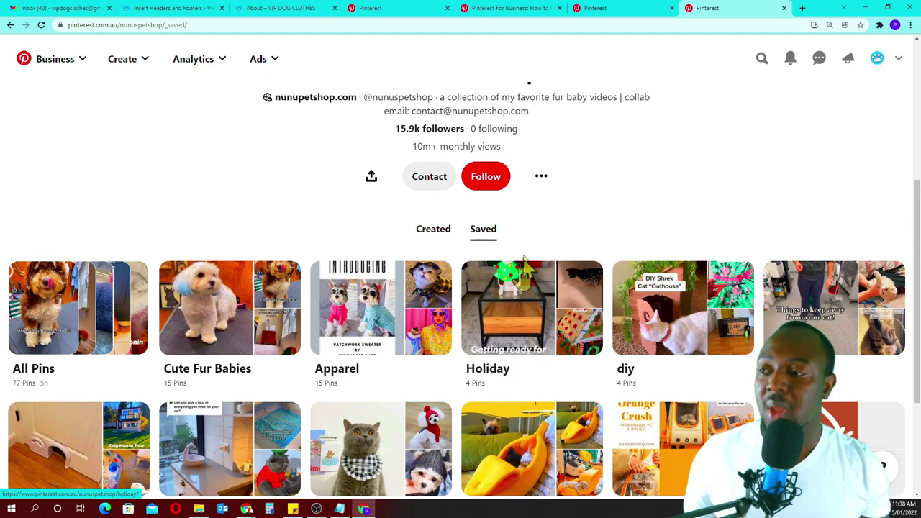
{"action": "scroll", "coordinate": [702, 241], "scroll_direction": "up", "scroll_amount": 1}
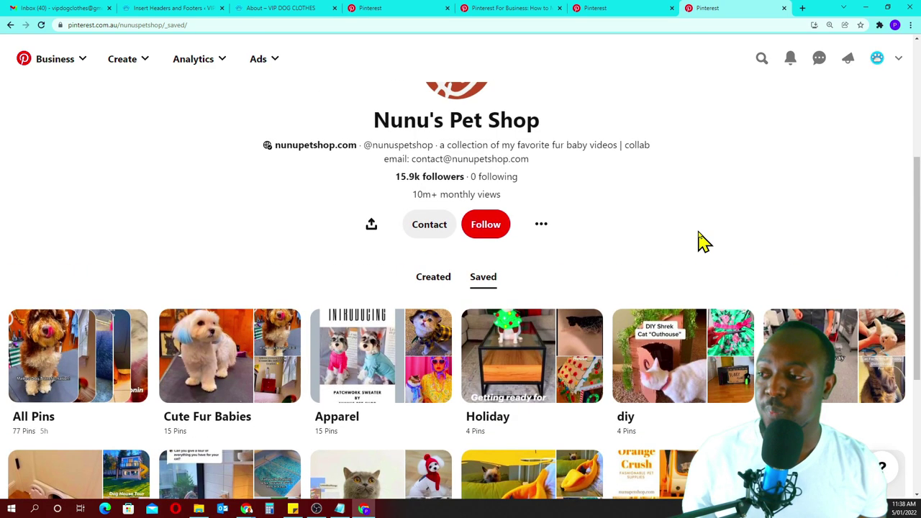
{"action": "scroll", "coordinate": [467, 245], "scroll_direction": "up", "scroll_amount": 2}
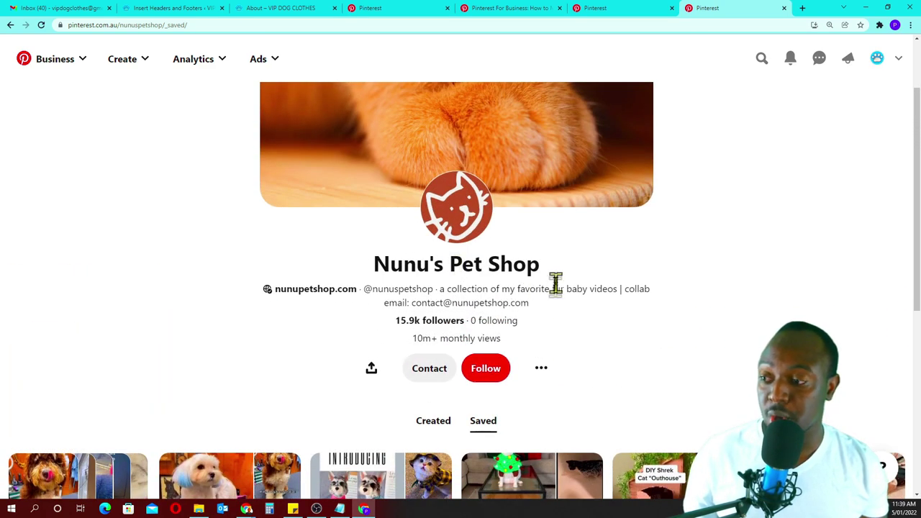
{"action": "scroll", "coordinate": [558, 287], "scroll_direction": "down", "scroll_amount": 1}
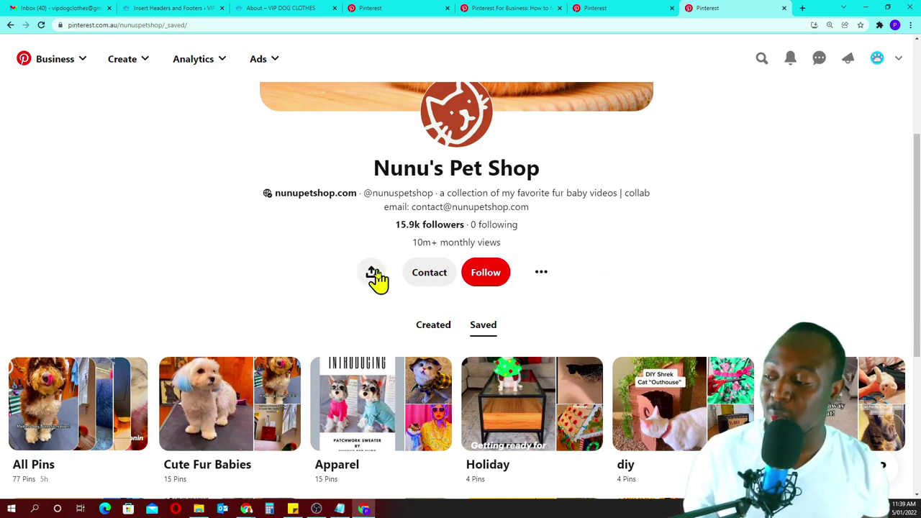
{"action": "scroll", "coordinate": [374, 280], "scroll_direction": "down", "scroll_amount": 2}
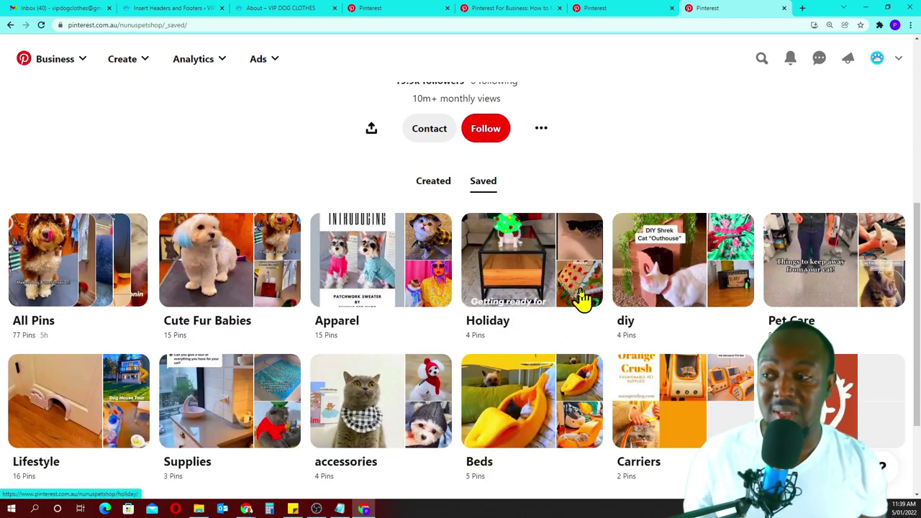
{"action": "scroll", "coordinate": [582, 303], "scroll_direction": "up", "scroll_amount": 4}
{"action": "scroll", "coordinate": [582, 298], "scroll_direction": "up", "scroll_amount": 2}
{"action": "scroll", "coordinate": [582, 299], "scroll_direction": "down", "scroll_amount": 3}
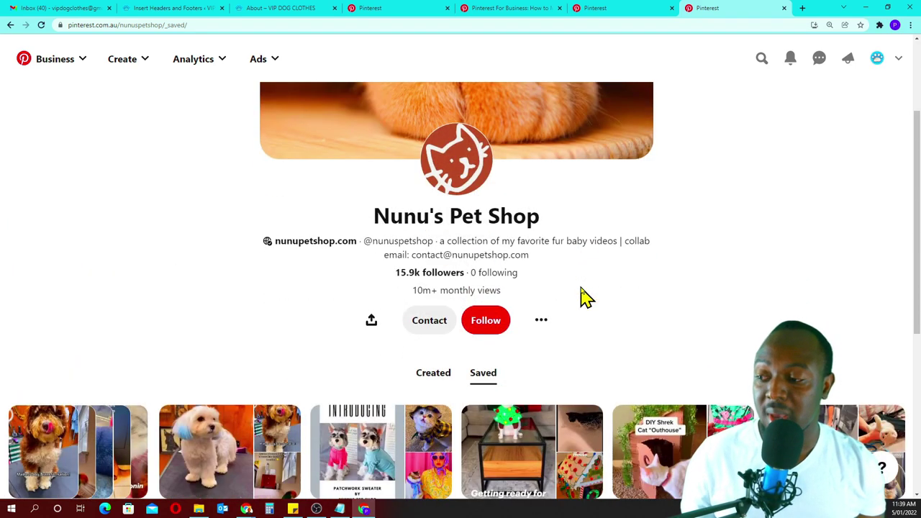
Look back over the Nunu's Pet Shop cover image, description and first saved board covers
{"action": "scroll", "coordinate": [587, 296], "scroll_direction": "down", "scroll_amount": 3}
{"action": "scroll", "coordinate": [587, 297], "scroll_direction": "up", "scroll_amount": 4}
{"action": "scroll", "coordinate": [587, 297], "scroll_direction": "down", "scroll_amount": 2}
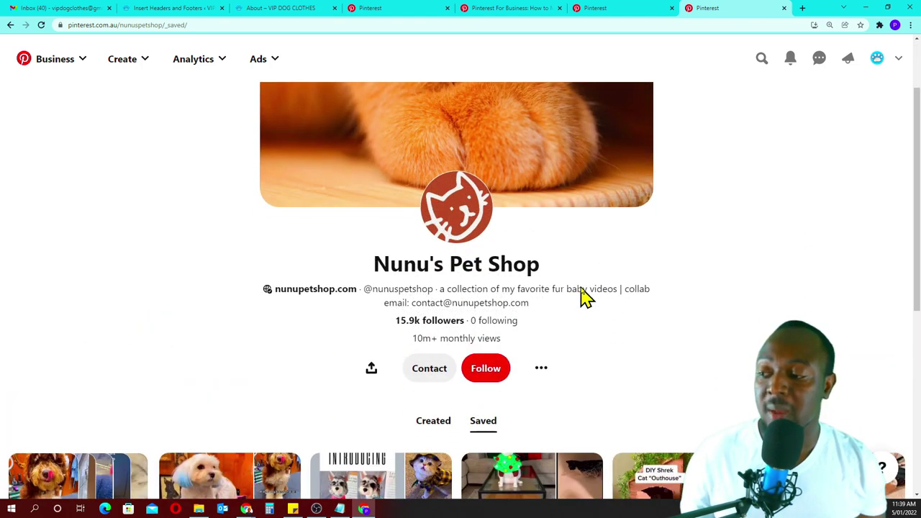
{"action": "scroll", "coordinate": [420, 341], "scroll_direction": "down", "scroll_amount": 1}
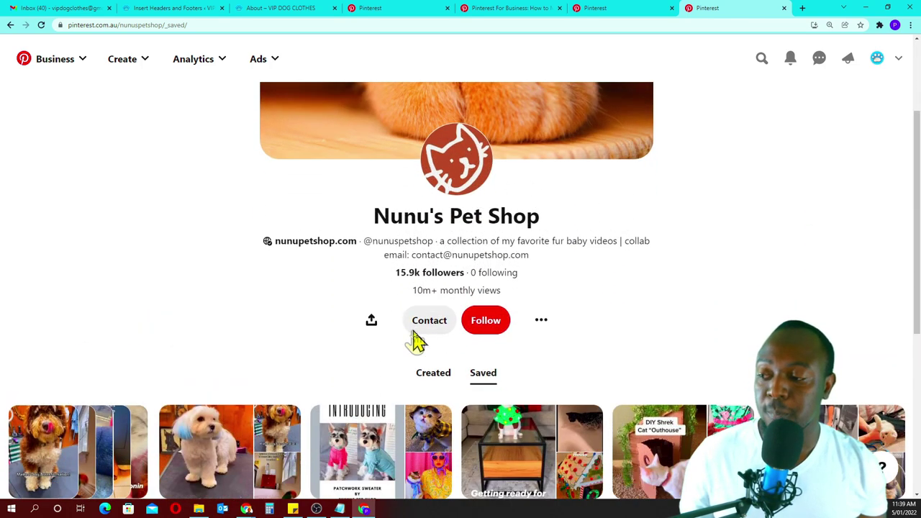
{"action": "scroll", "coordinate": [542, 307], "scroll_direction": "up", "scroll_amount": 3}
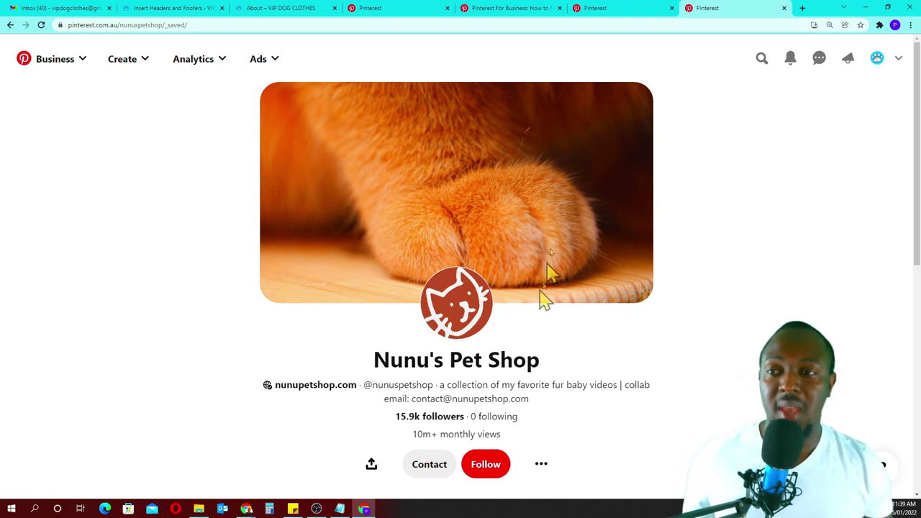
Look up Pinterest's search suggestions for "dog" and "ladies", and close the search without running it
{"action": "left_click", "coordinate": [762, 60]}
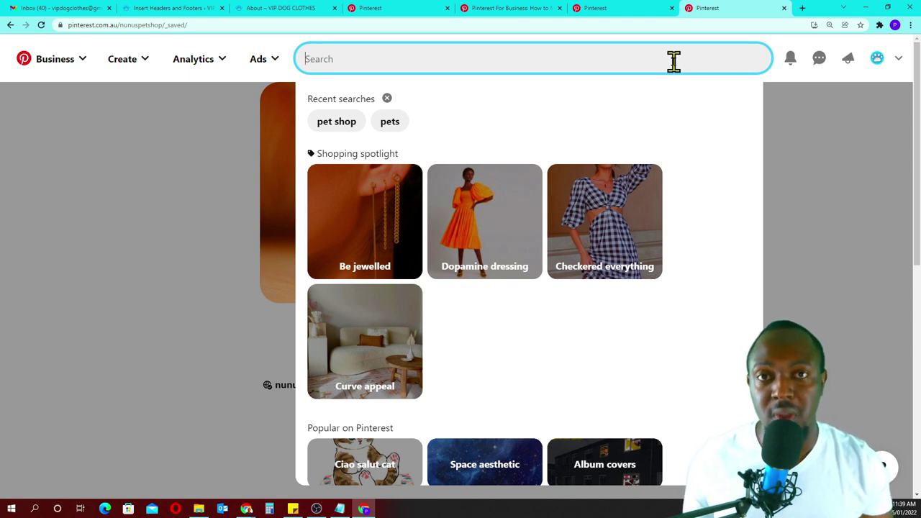
{"action": "type", "text": "dog"}
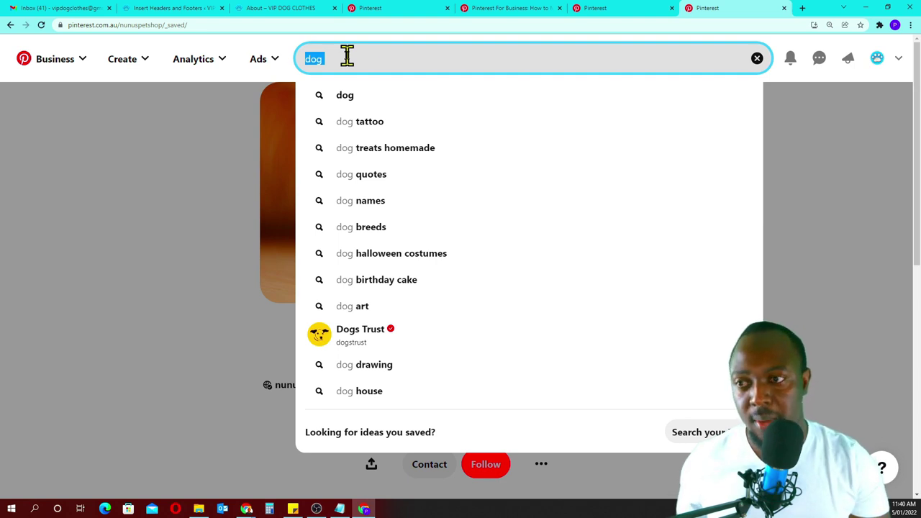
{"action": "type", "text": "ladies"}
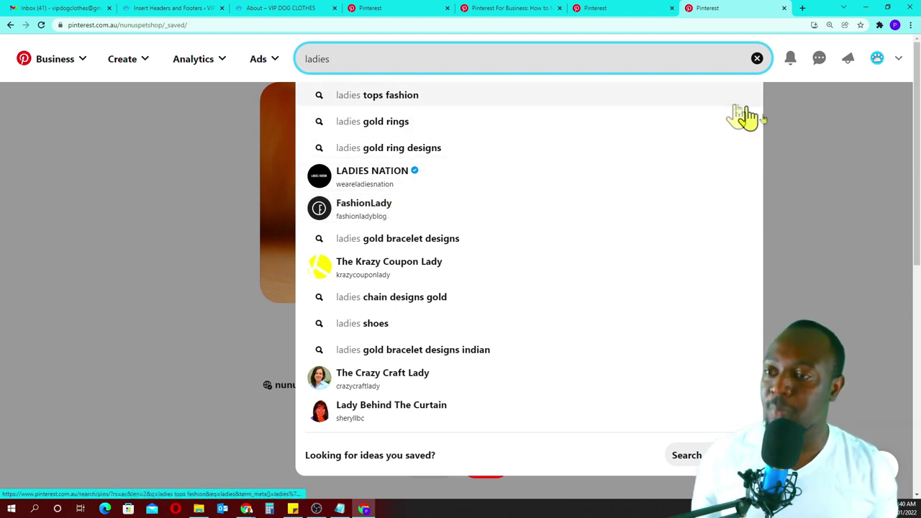
{"action": "left_click", "coordinate": [828, 150]}
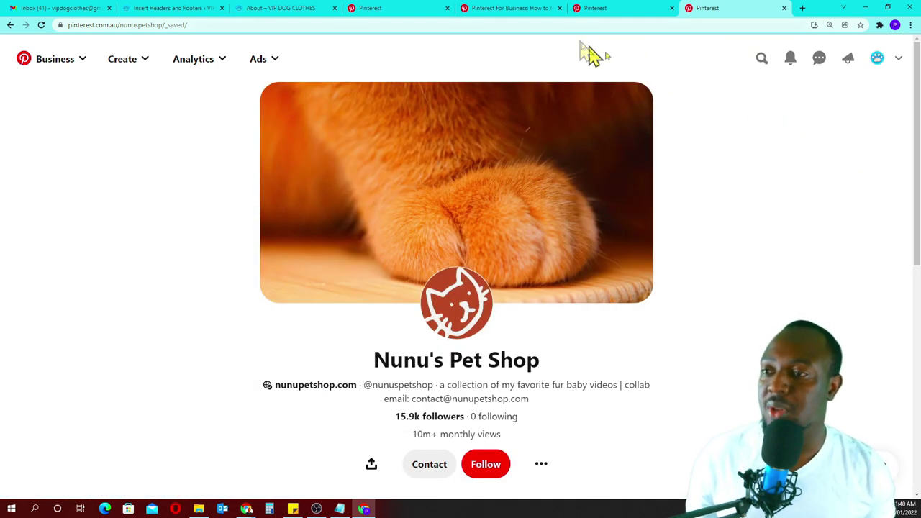
Search Google for "rapidtags" in a new browser tab
{"action": "left_click", "coordinate": [803, 8]}
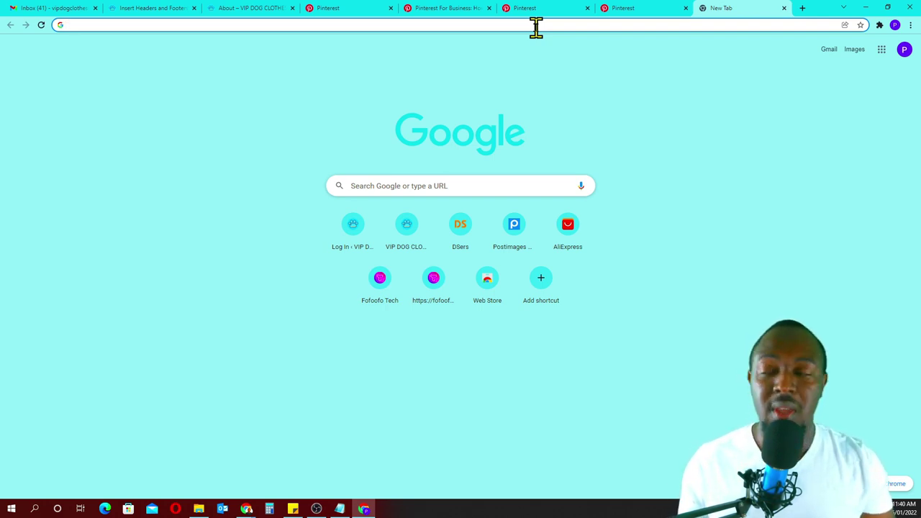
{"action": "type", "text": "ra"}
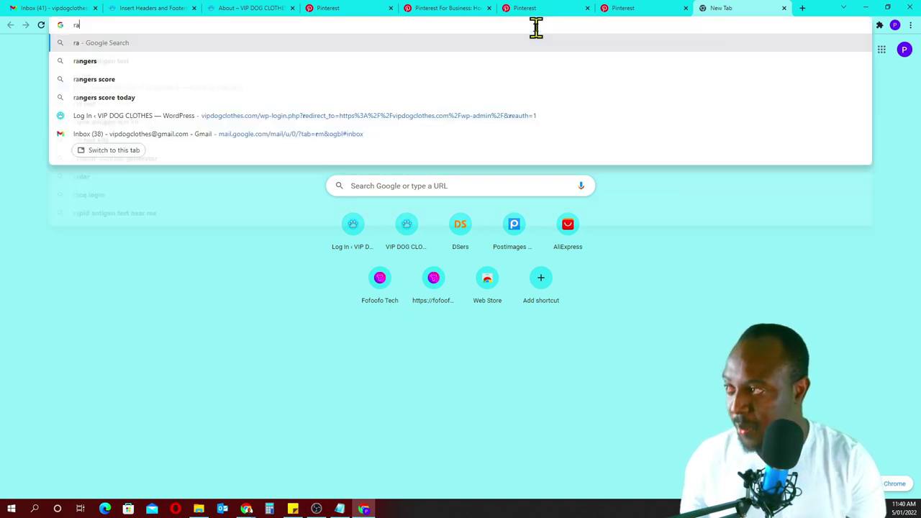
{"action": "type", "text": "oid"}
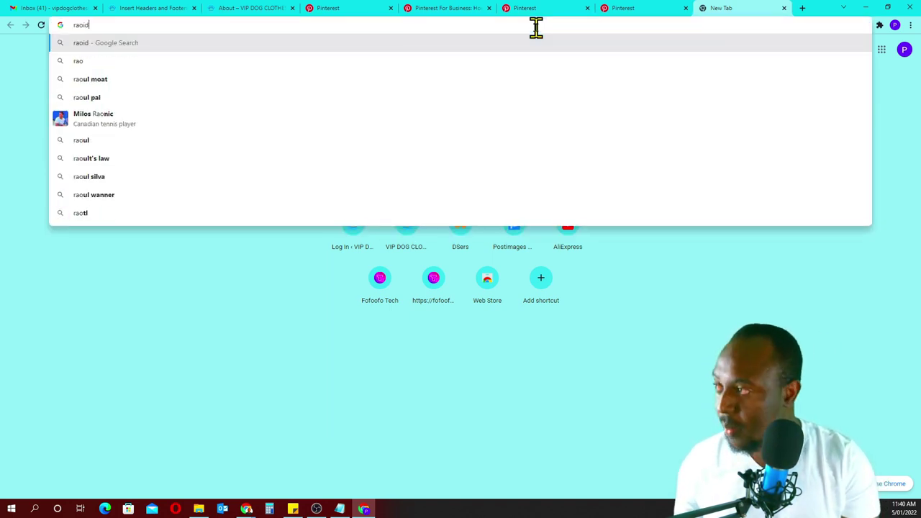
{"action": "key", "text": "BackSpace"}
{"action": "key", "text": "BackSpace"}
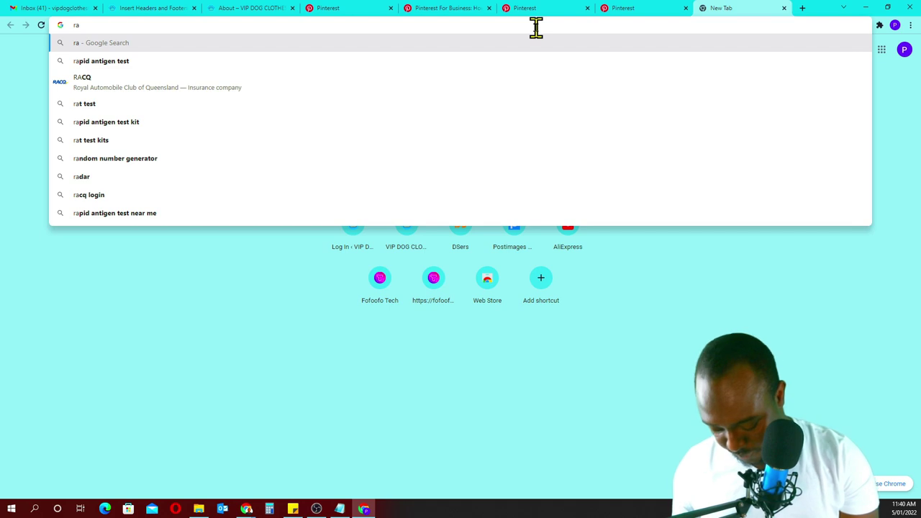
{"action": "type", "text": "pidta"}
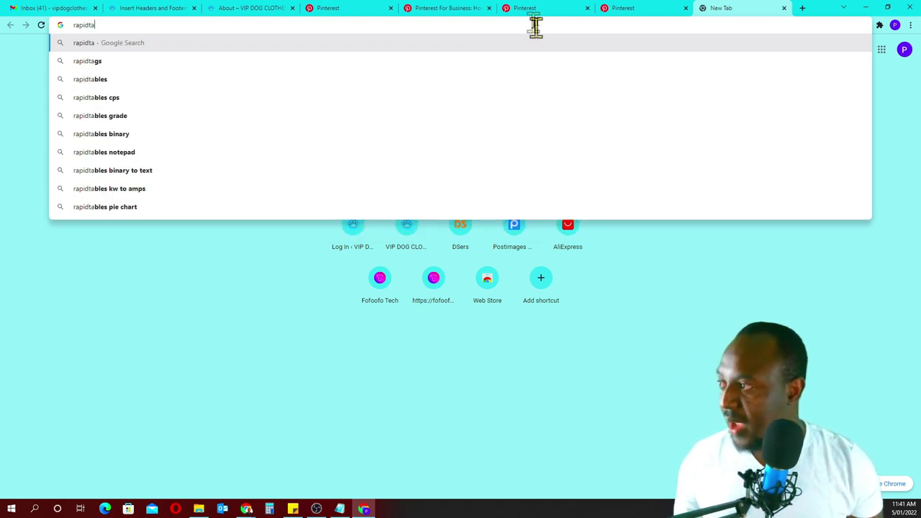
{"action": "left_click", "coordinate": [96, 63]}
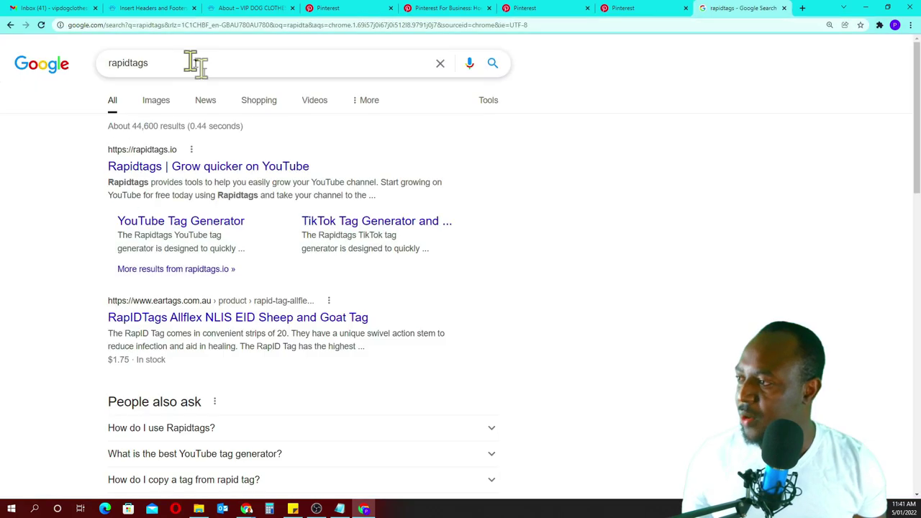
Open the rapidtags.io website from the search results and go to its free YouTube tag generator
{"action": "scroll", "coordinate": [171, 173], "scroll_direction": "down", "scroll_amount": 2}
{"action": "scroll", "coordinate": [158, 104], "scroll_direction": "up", "scroll_amount": 2}
{"action": "left_click", "coordinate": [205, 171]}
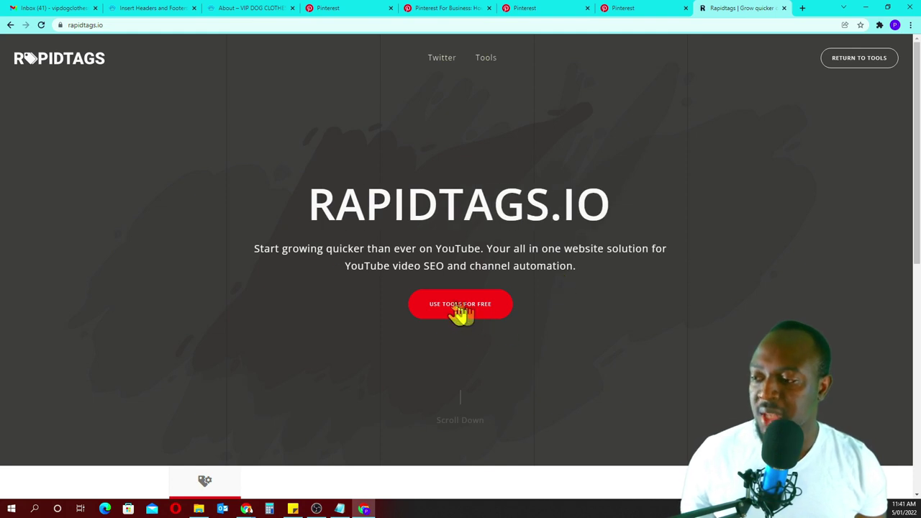
{"action": "left_click", "coordinate": [459, 310]}
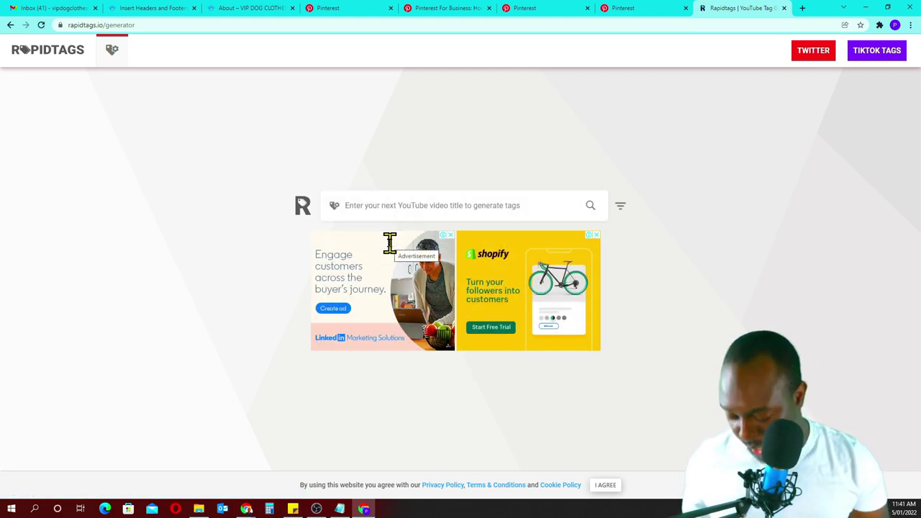
Generate tags for "dog clothes" and copy the whole list of resulting tags
{"action": "type", "text": "dog"}
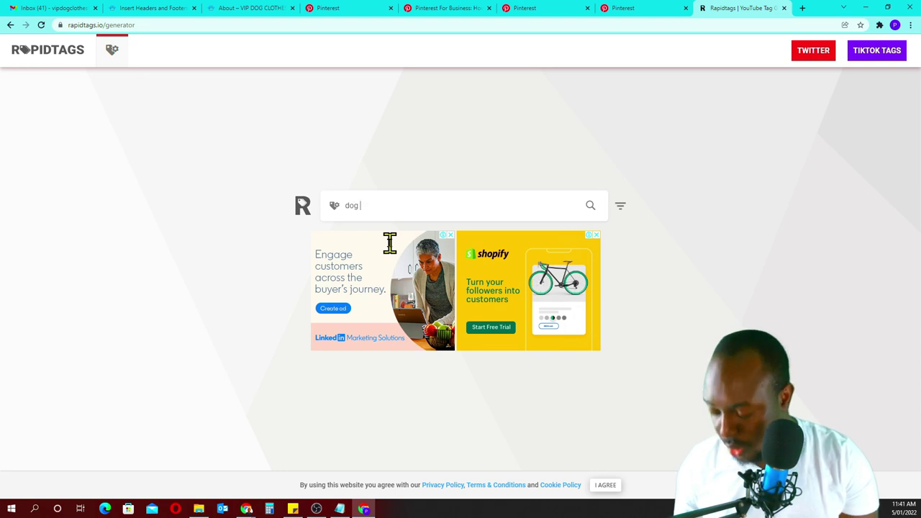
{"action": "type", "text": " clothes"}
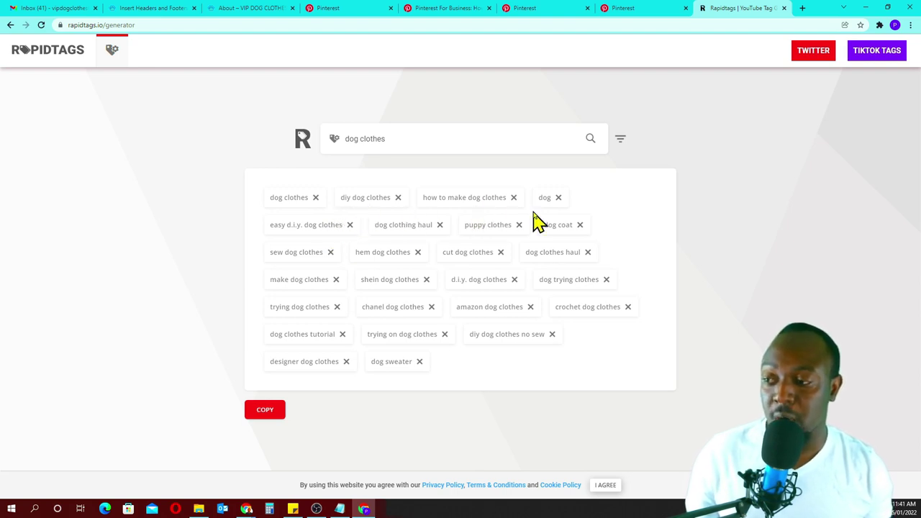
{"action": "left_click", "coordinate": [264, 415]}
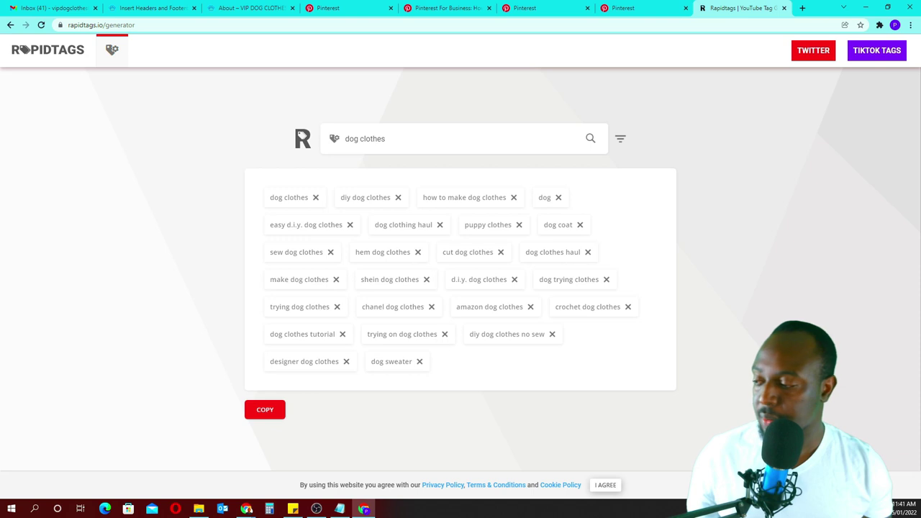
Open Word 2016 with a maximized blank document and paste the copied tags into it
{"action": "left_click", "coordinate": [10, 509]}
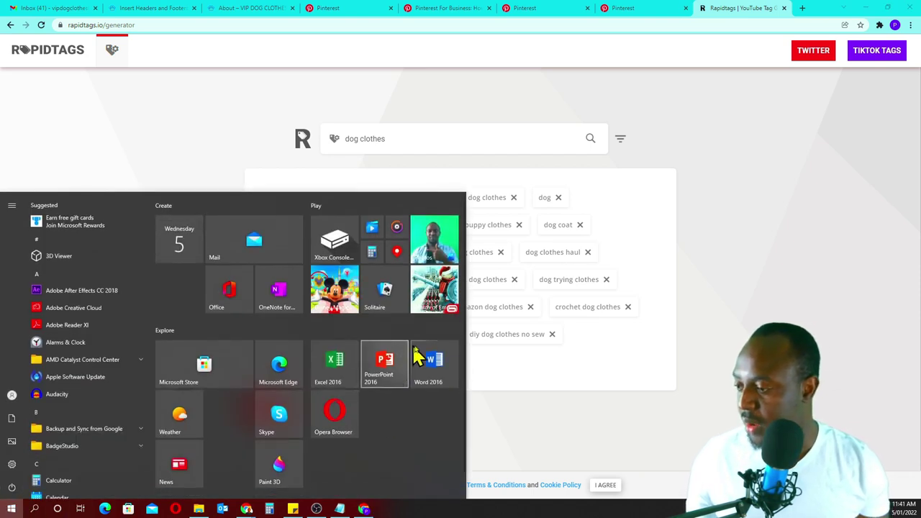
{"action": "left_click", "coordinate": [428, 365]}
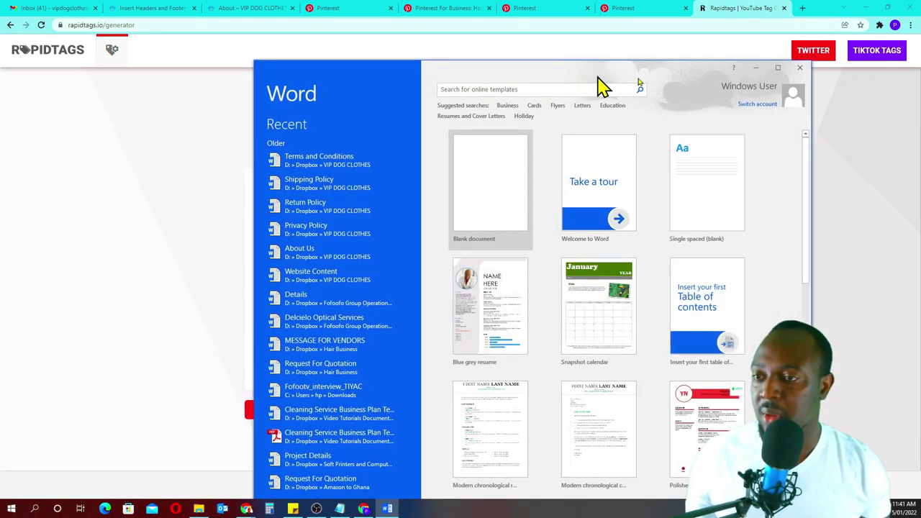
{"action": "left_click", "coordinate": [778, 68]}
{"action": "left_click", "coordinate": [226, 130]}
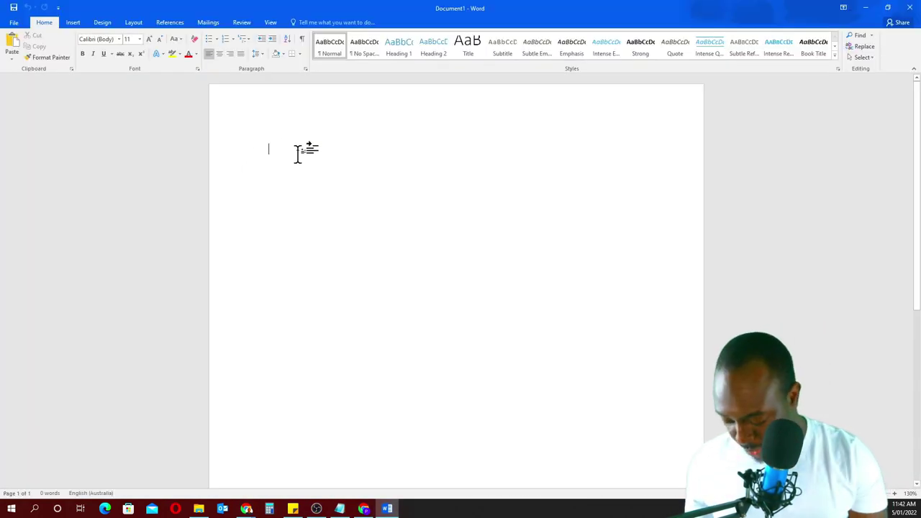
{"action": "key", "text": "ctrl+v"}
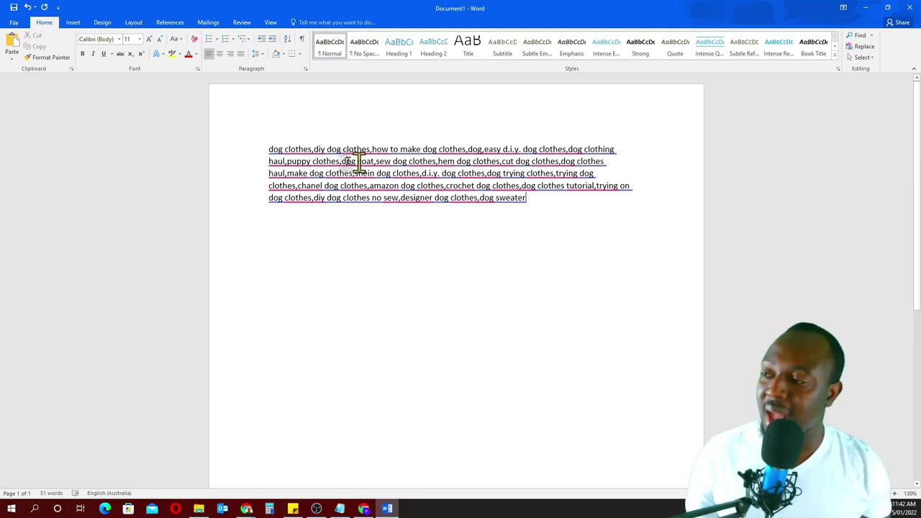
Break the pasted tags onto new lines after "dog clothes", "diy dog clothes", "how to make dog clothes" and "easy d.i.y. dog clothes"
{"action": "left_click", "coordinate": [315, 149]}
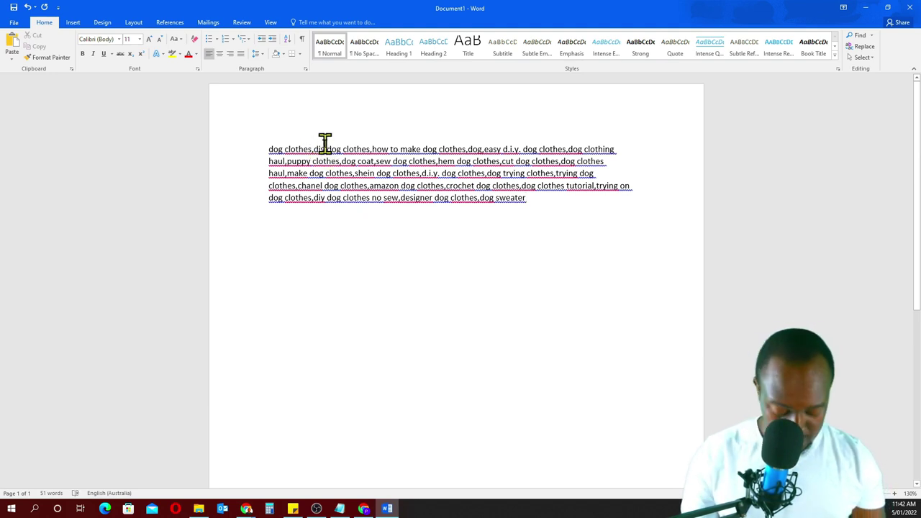
{"action": "key", "text": "Return"}
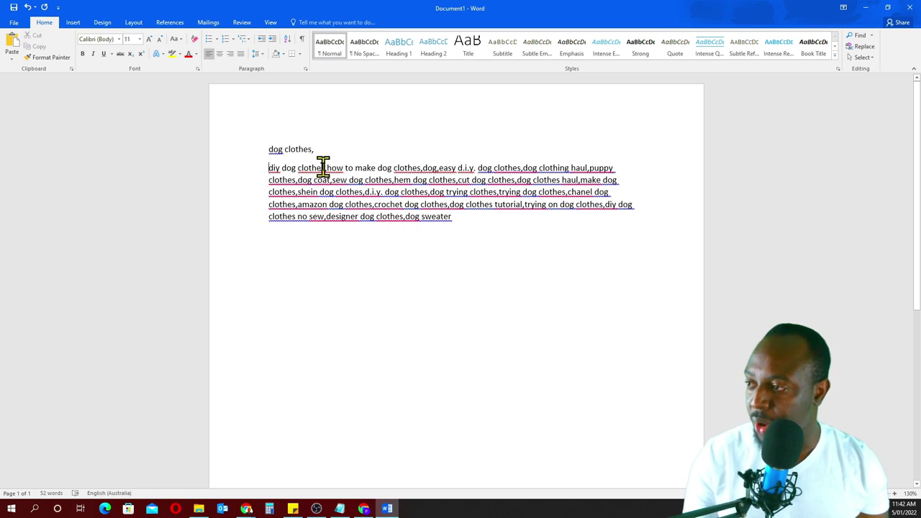
{"action": "left_click", "coordinate": [330, 167]}
{"action": "key", "text": "Return"}
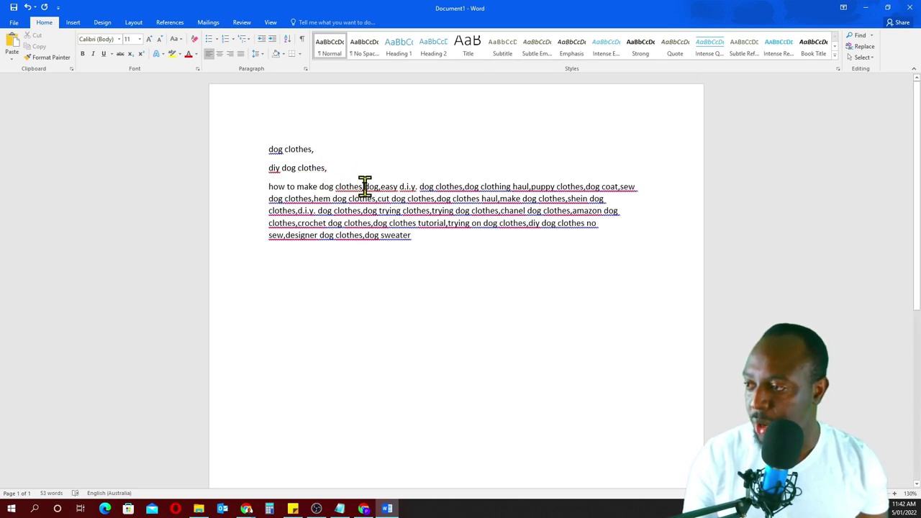
{"action": "left_click", "coordinate": [365, 186]}
{"action": "key", "text": "Return"}
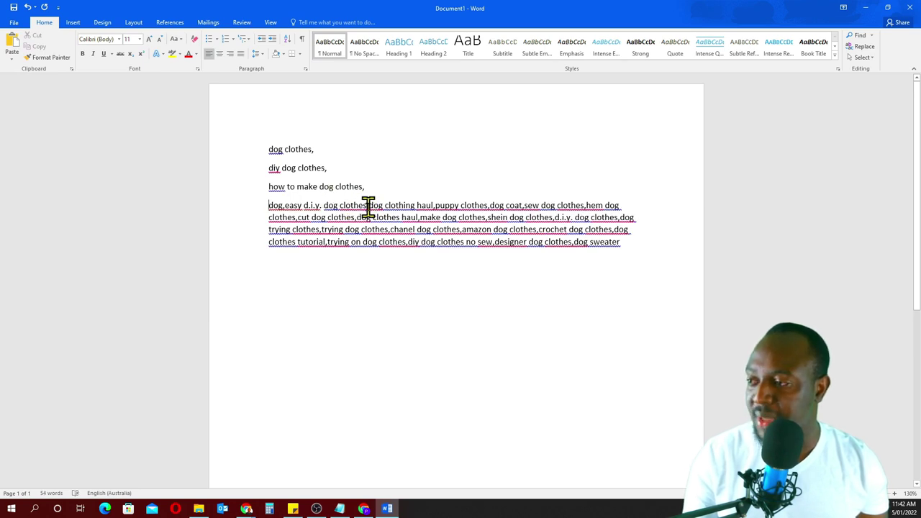
{"action": "left_click", "coordinate": [369, 205]}
{"action": "key", "text": "Return"}
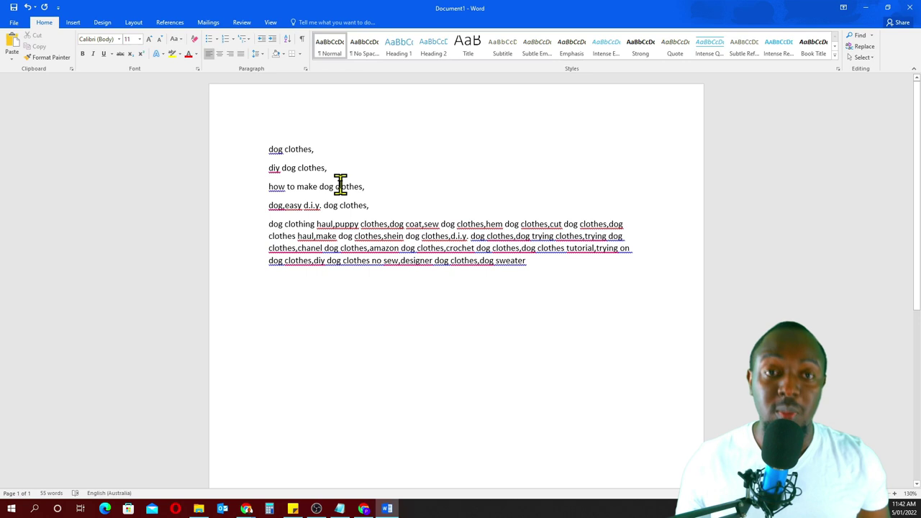
Copy the phrase "dog clothes" from the first line of the document, without its comma
{"action": "left_click_drag", "start_coordinate": [313, 149], "coordinate": [272, 149]}
{"action": "left_click", "coordinate": [310, 151]}
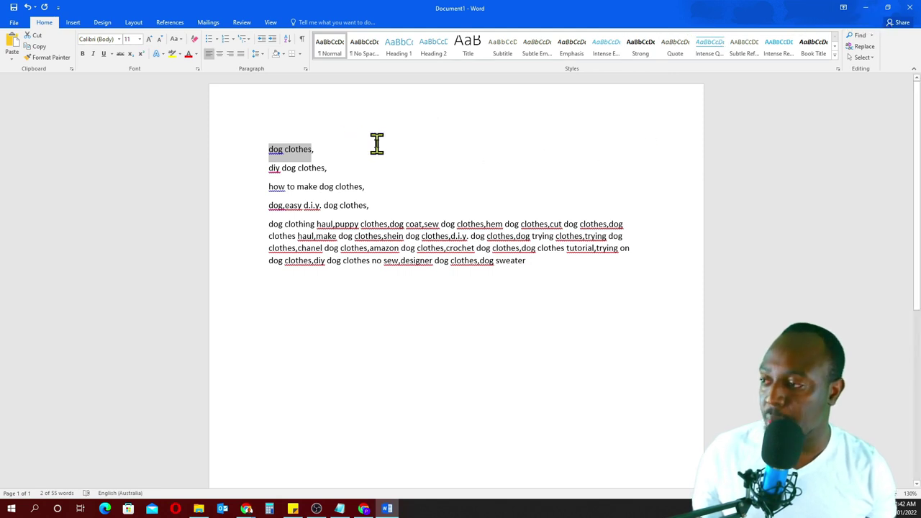
{"action": "left_click", "coordinate": [322, 153]}
{"action": "left_click_drag", "start_coordinate": [314, 151], "coordinate": [272, 149]}
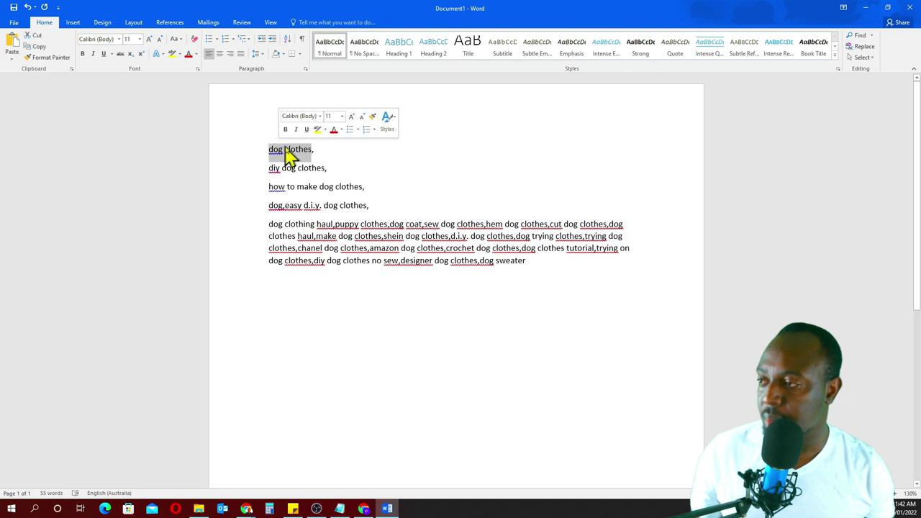
{"action": "right_click", "coordinate": [286, 148]}
{"action": "left_click", "coordinate": [308, 163]}
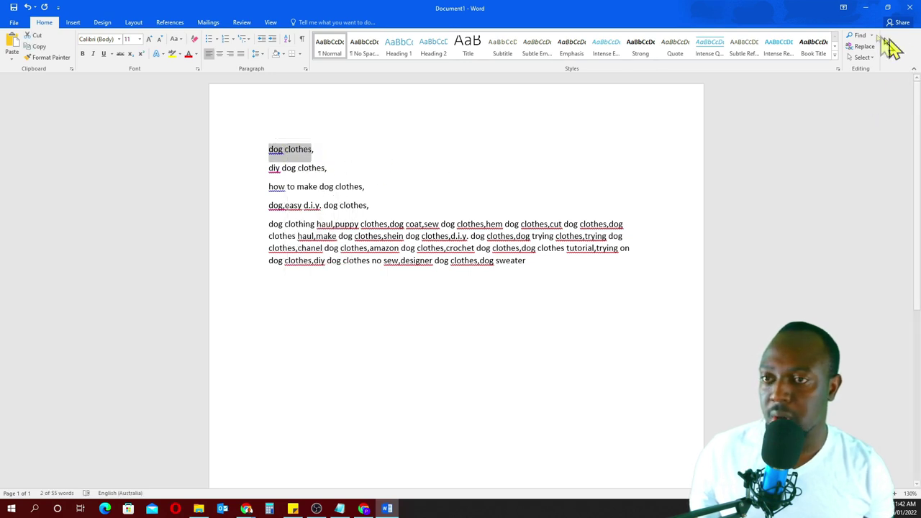
Switch back to the VIP DOG CLOTHES Pinterest profile in the browser and create a non-secret board named "dog clothes"
{"action": "left_click", "coordinate": [867, 10]}
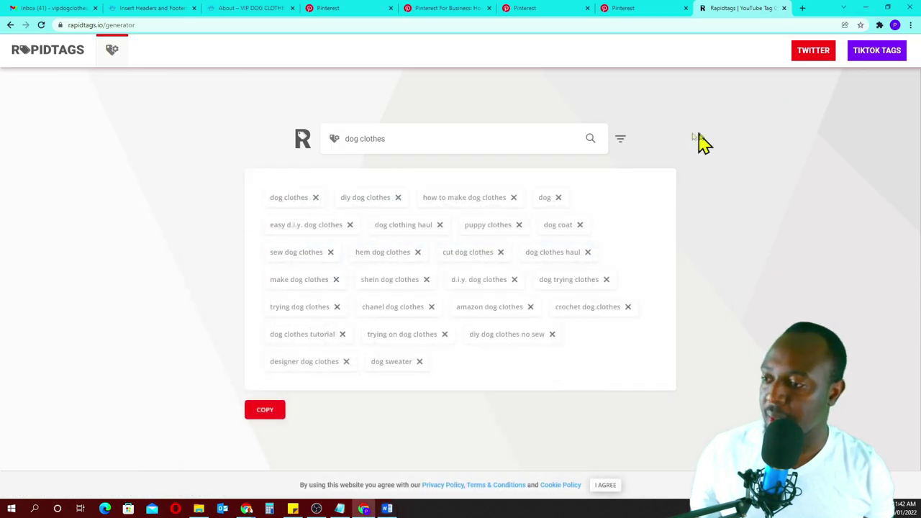
{"action": "left_click", "coordinate": [611, 10]}
{"action": "left_click", "coordinate": [563, 9]}
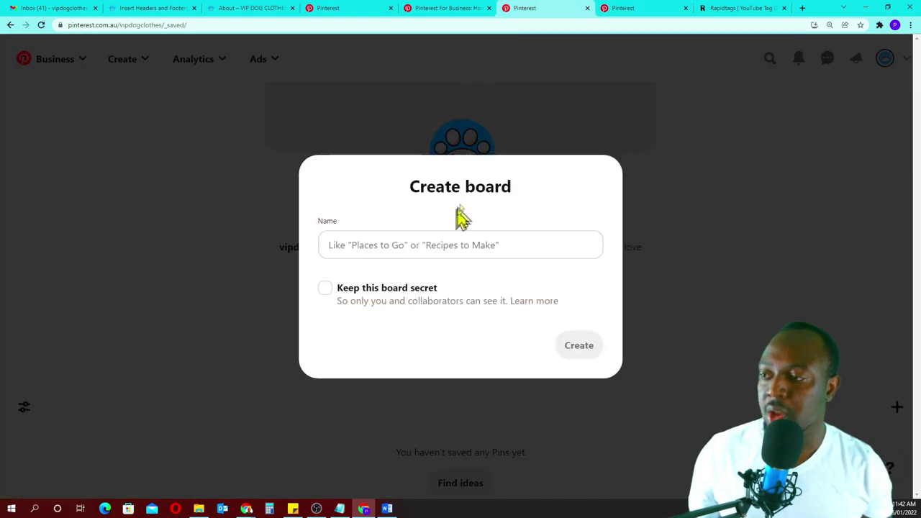
{"action": "left_click", "coordinate": [405, 246]}
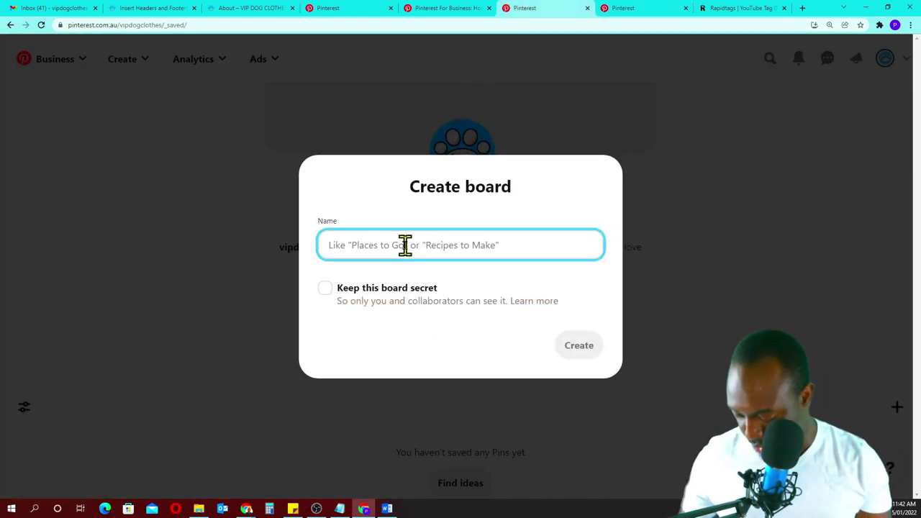
{"action": "type", "text": "dog clothes"}
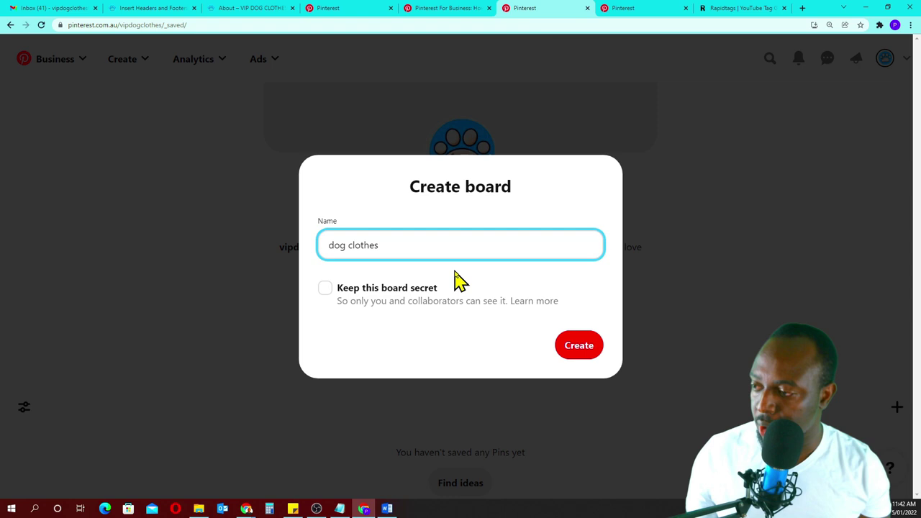
{"action": "left_click", "coordinate": [575, 355]}
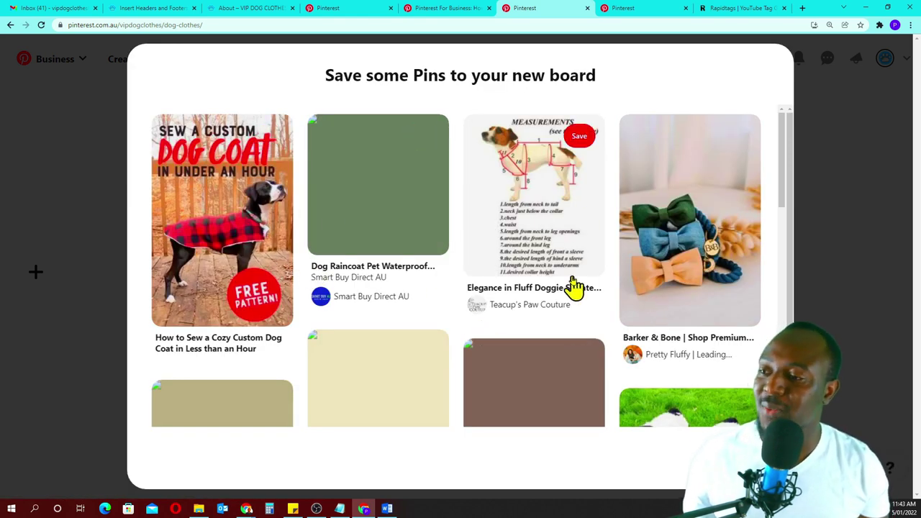
Save the custom dog coat, Elegance in Fluff Doggie measurements and Barker & Bone bow tie pins to the dog clothes board
{"action": "scroll", "coordinate": [543, 278], "scroll_direction": "down", "scroll_amount": 3}
{"action": "scroll", "coordinate": [543, 277], "scroll_direction": "up", "scroll_amount": 3}
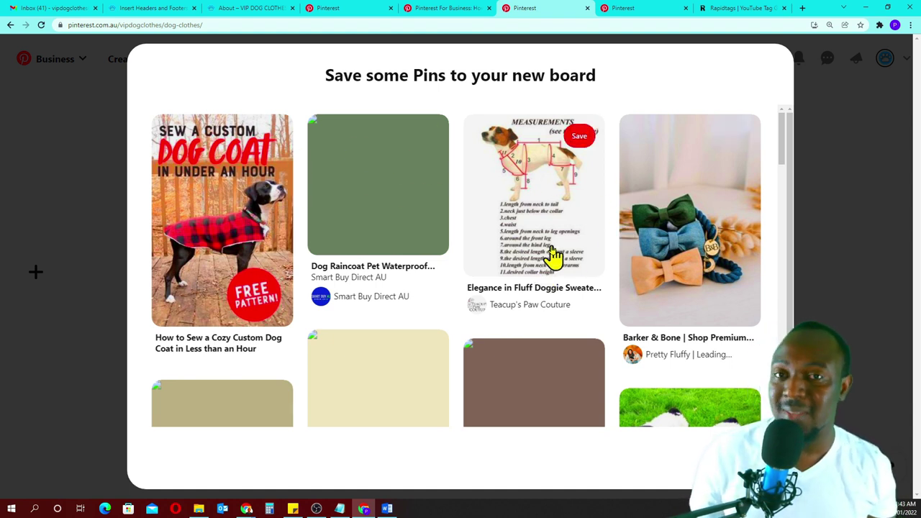
{"action": "scroll", "coordinate": [553, 253], "scroll_direction": "down", "scroll_amount": 5}
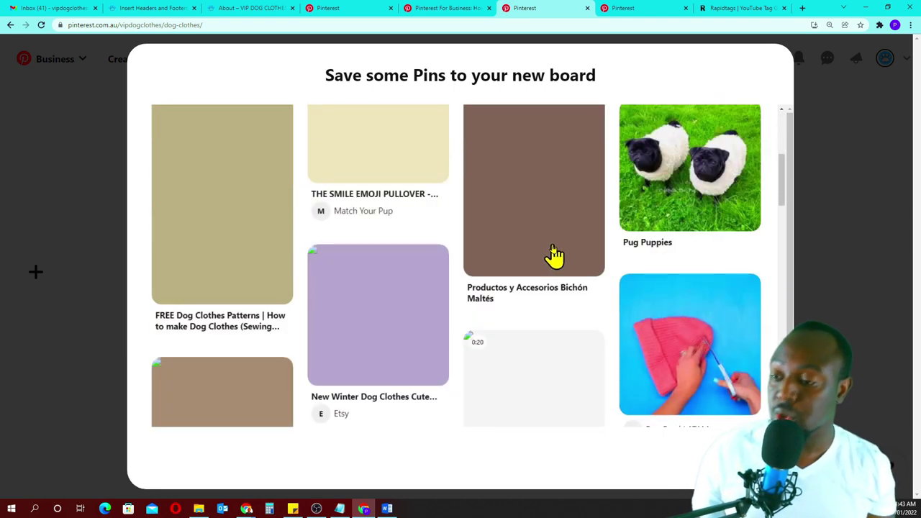
{"action": "scroll", "coordinate": [554, 253], "scroll_direction": "up", "scroll_amount": 5}
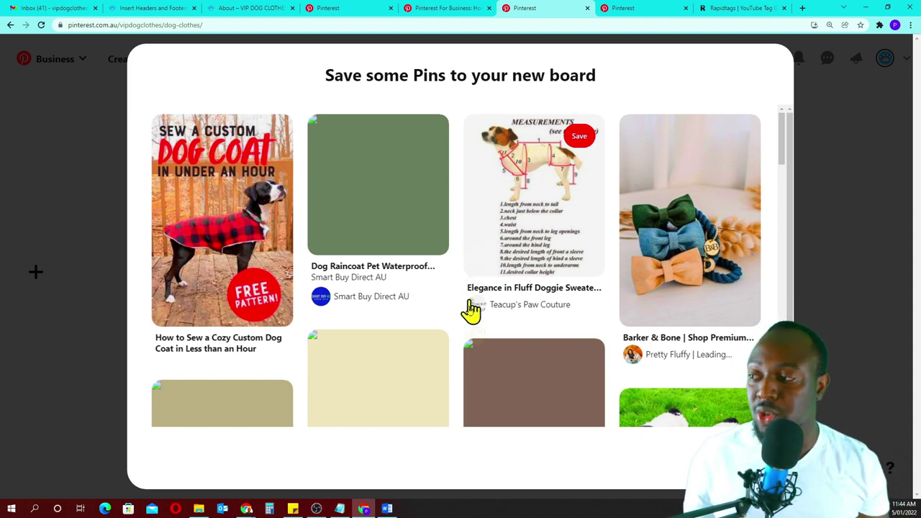
{"action": "scroll", "coordinate": [669, 313], "scroll_direction": "down", "scroll_amount": 3}
{"action": "scroll", "coordinate": [669, 312], "scroll_direction": "up", "scroll_amount": 3}
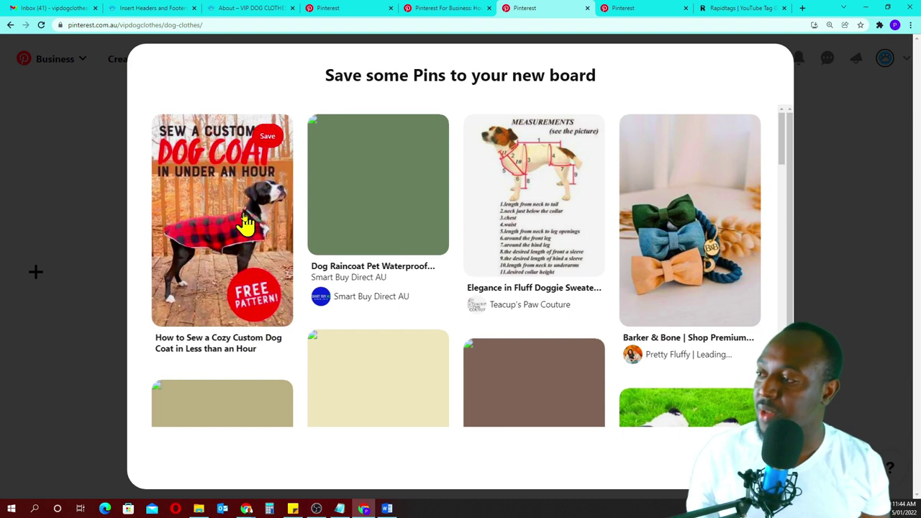
{"action": "left_click", "coordinate": [267, 140]}
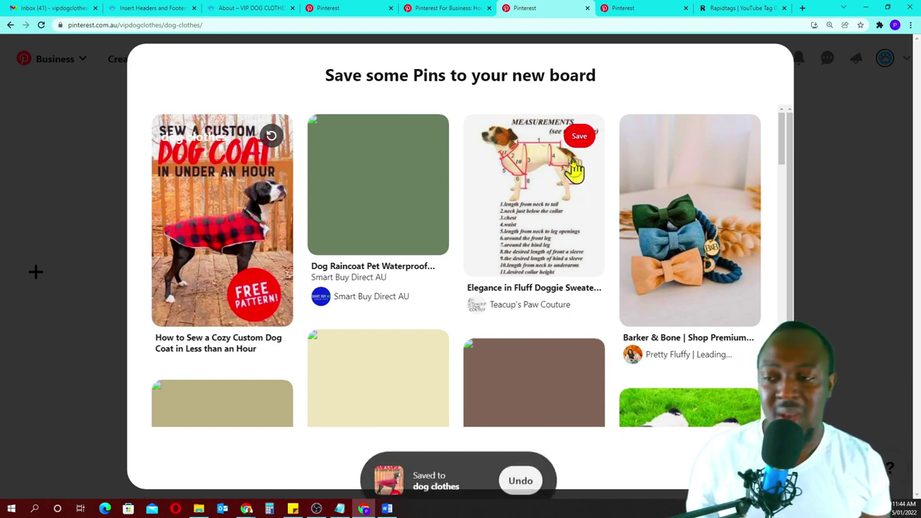
{"action": "left_click", "coordinate": [582, 138]}
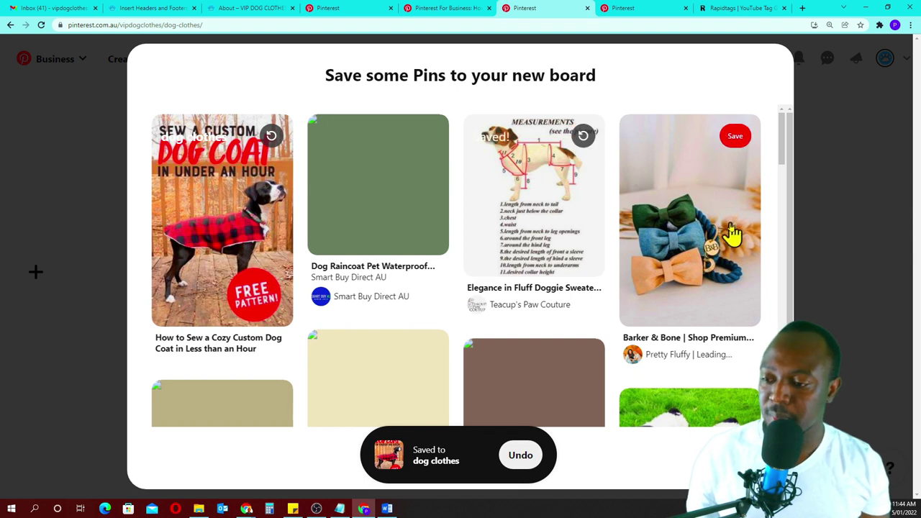
{"action": "left_click", "coordinate": [735, 144]}
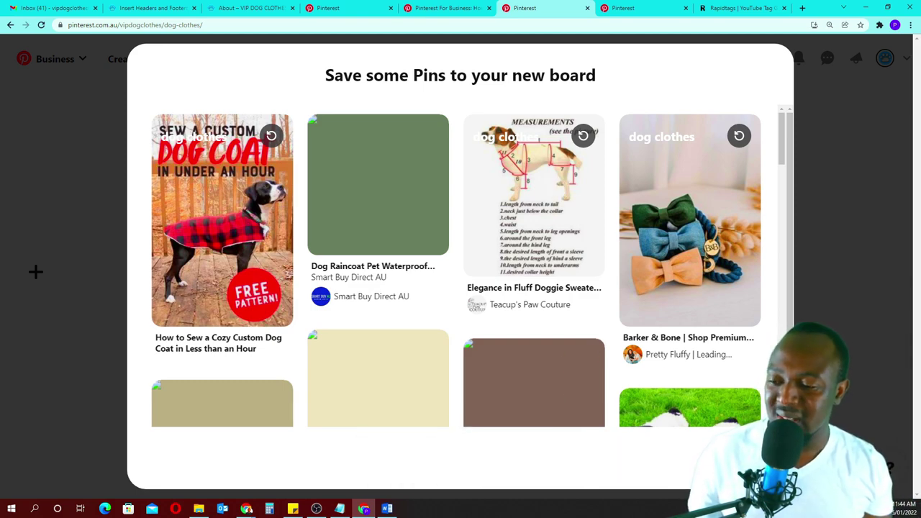
Save the BuzzFeed LATAM pink knit dog sweater video pin to the board and finish the pin selection
{"action": "scroll", "coordinate": [664, 353], "scroll_direction": "down", "scroll_amount": 4}
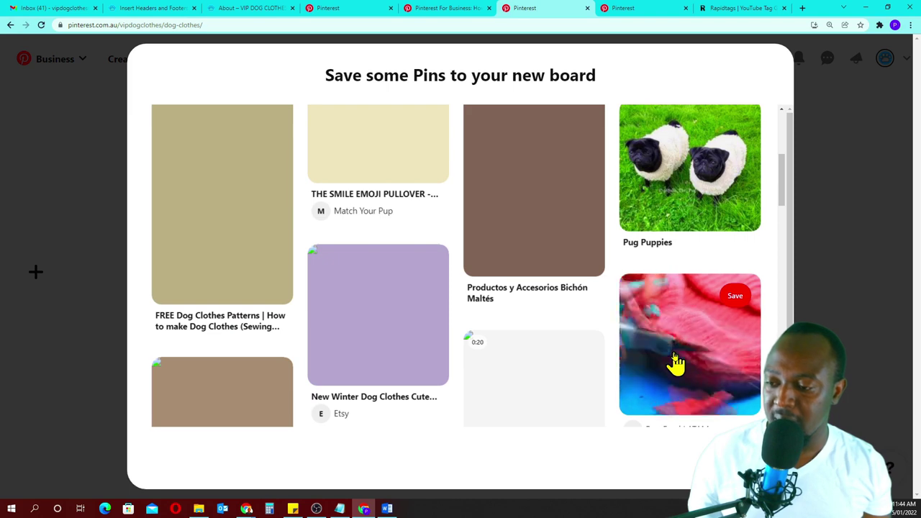
{"action": "scroll", "coordinate": [676, 363], "scroll_direction": "down", "scroll_amount": 3}
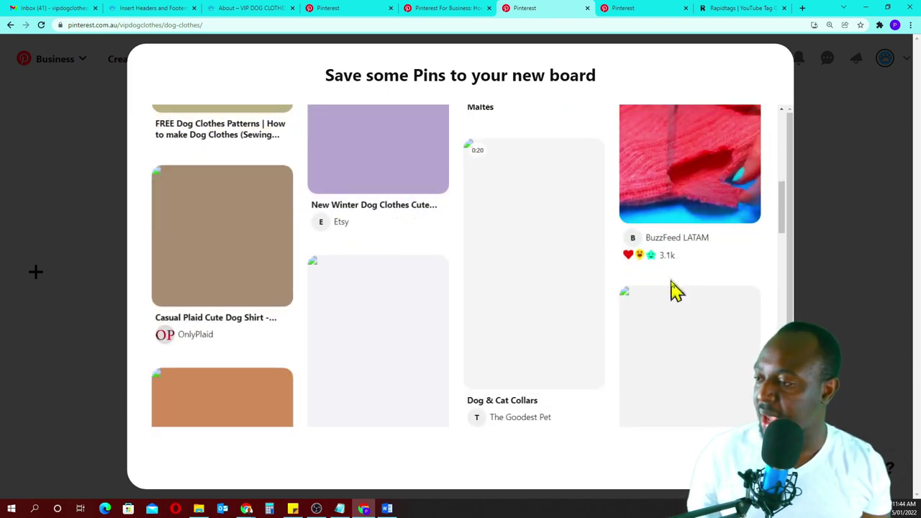
{"action": "scroll", "coordinate": [673, 299], "scroll_direction": "up", "scroll_amount": 3}
{"action": "left_click", "coordinate": [736, 297]}
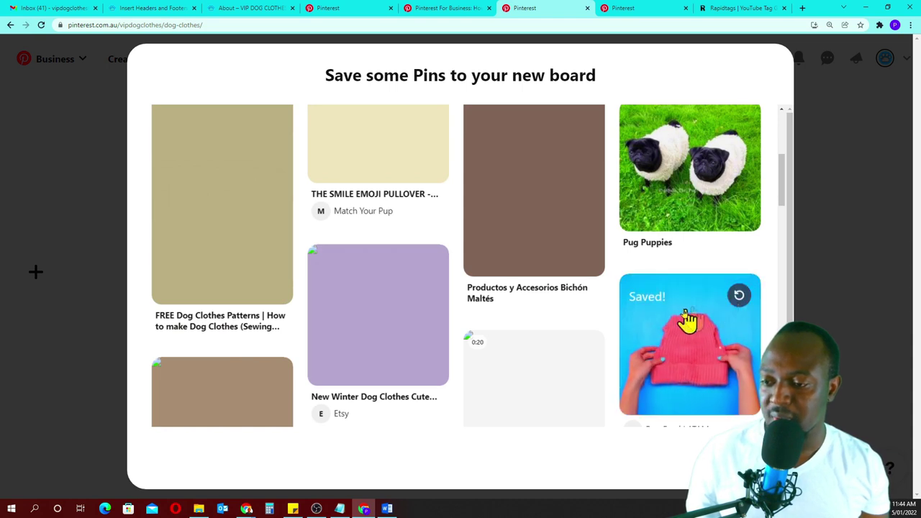
{"action": "scroll", "coordinate": [695, 353], "scroll_direction": "down", "scroll_amount": 2}
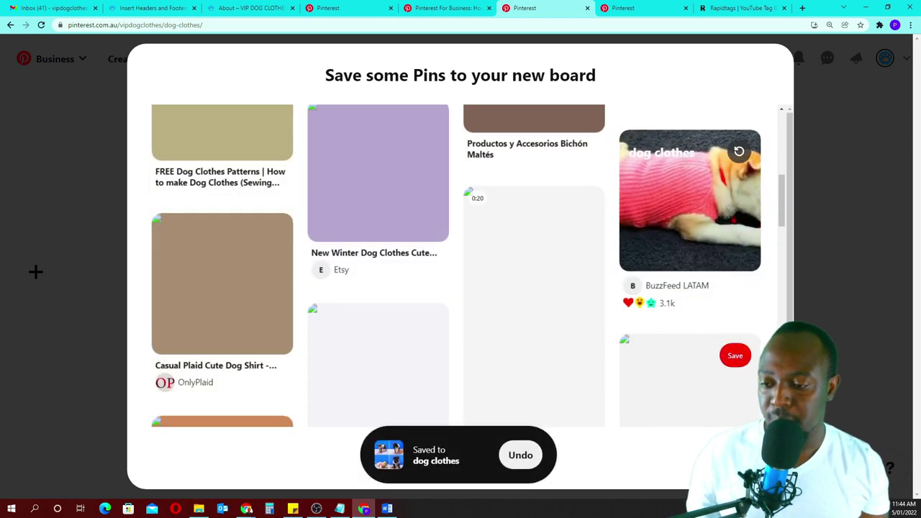
{"action": "left_click", "coordinate": [749, 457]}
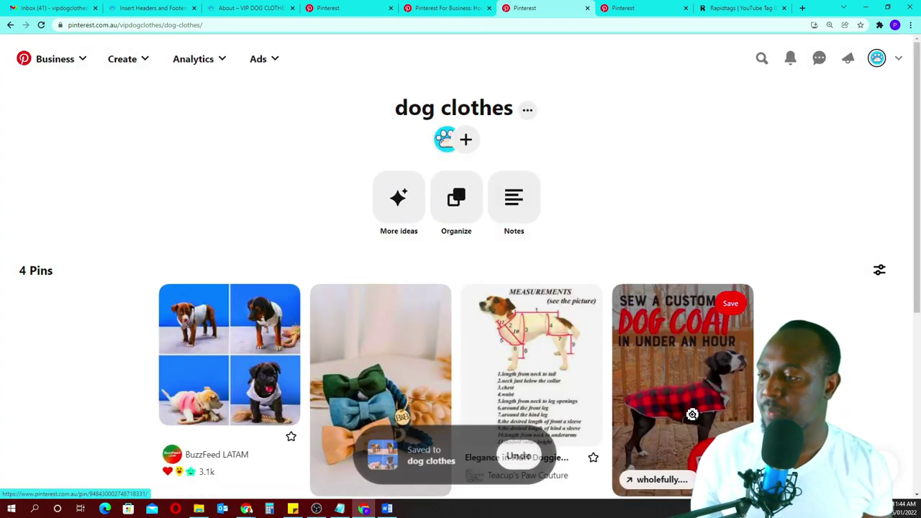
Review the pins on the dog clothes board, and open the business profile to examine its cover and saved boards
{"action": "scroll", "coordinate": [680, 392], "scroll_direction": "down", "scroll_amount": 2}
{"action": "scroll", "coordinate": [647, 378], "scroll_direction": "up", "scroll_amount": 1}
{"action": "scroll", "coordinate": [610, 368], "scroll_direction": "up", "scroll_amount": 1}
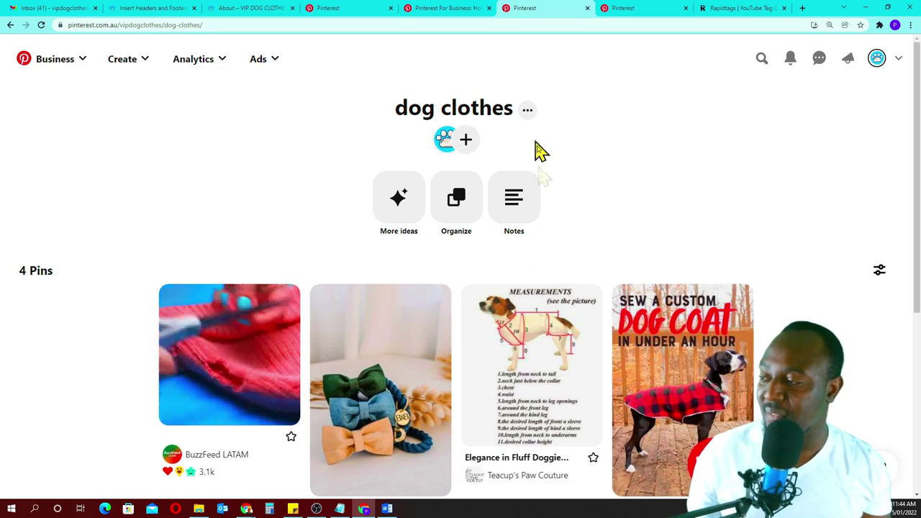
{"action": "scroll", "coordinate": [530, 360], "scroll_direction": "down", "scroll_amount": 3}
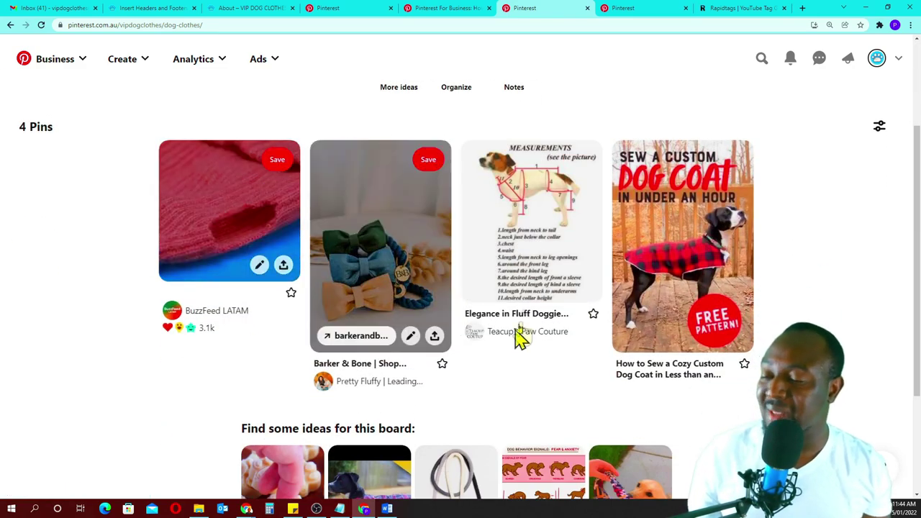
{"action": "scroll", "coordinate": [503, 338], "scroll_direction": "down", "scroll_amount": 3}
{"action": "scroll", "coordinate": [620, 345], "scroll_direction": "up", "scroll_amount": 6}
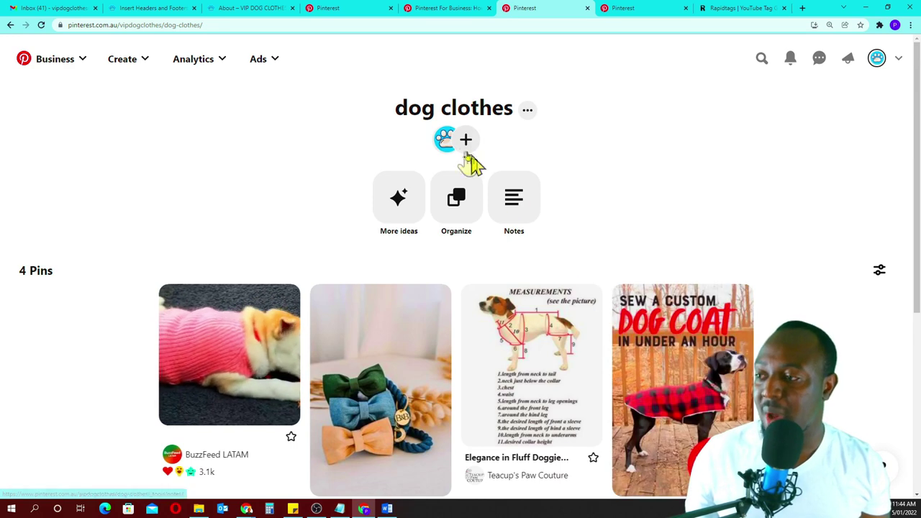
{"action": "left_click", "coordinate": [876, 59]}
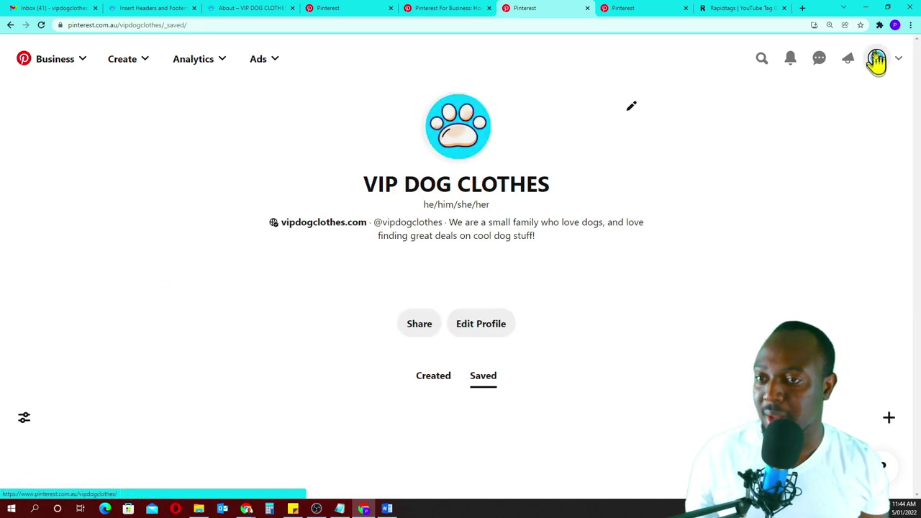
{"action": "scroll", "coordinate": [697, 213], "scroll_direction": "down", "scroll_amount": 3}
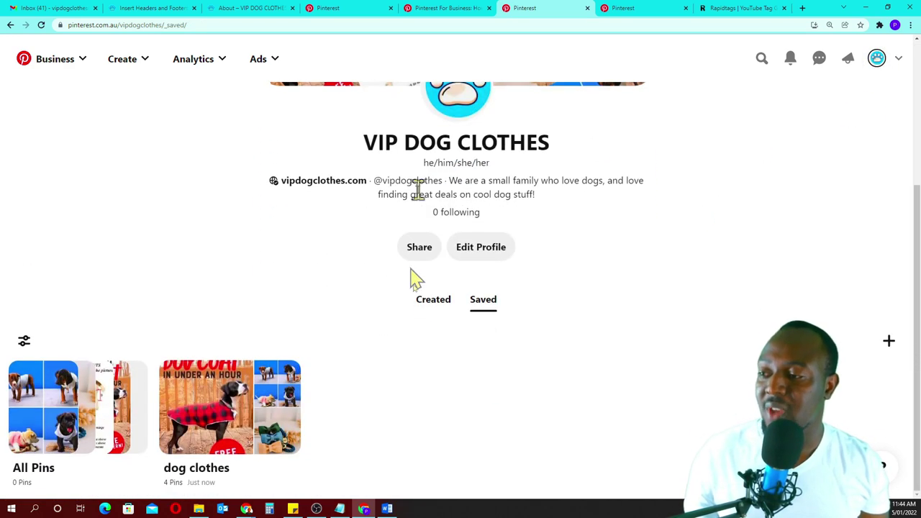
{"action": "scroll", "coordinate": [620, 325], "scroll_direction": "up", "scroll_amount": 3}
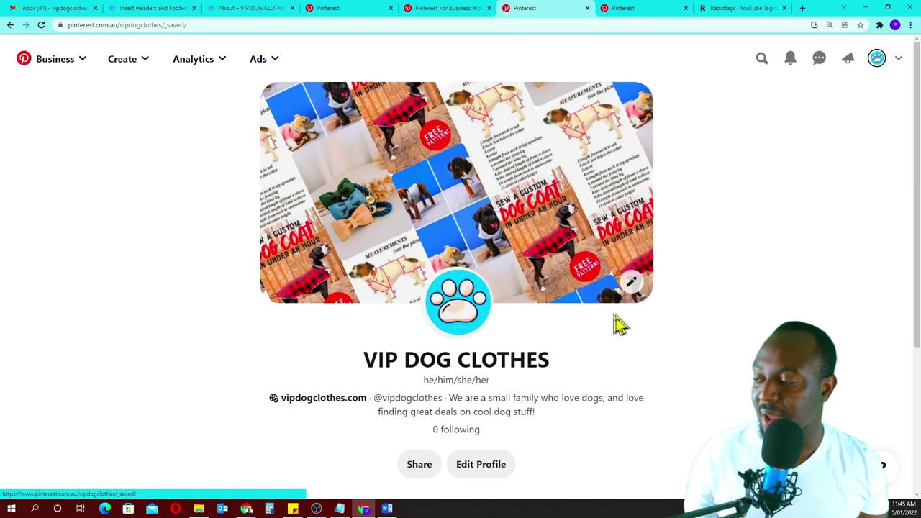
{"action": "scroll", "coordinate": [545, 372], "scroll_direction": "down", "scroll_amount": 3}
{"action": "scroll", "coordinate": [524, 345], "scroll_direction": "up", "scroll_amount": 3}
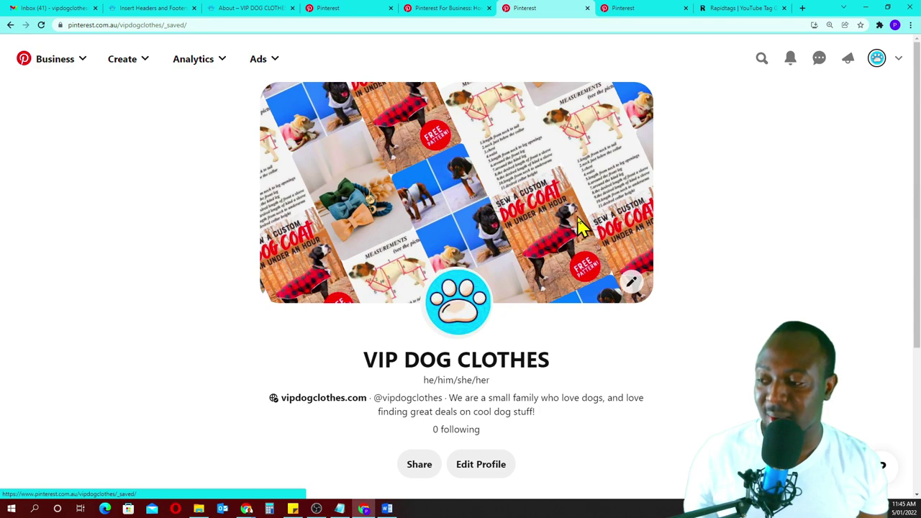
{"action": "scroll", "coordinate": [581, 227], "scroll_direction": "down", "scroll_amount": 3}
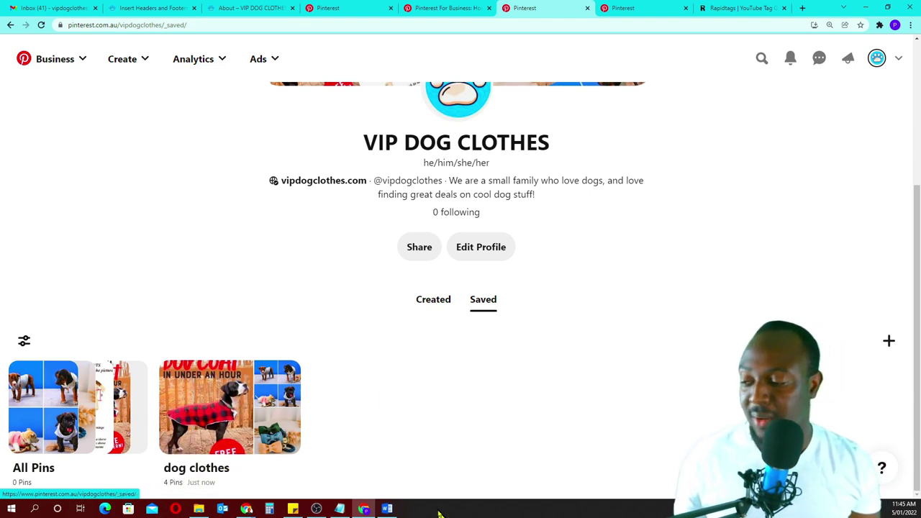
Switch to the Word document and copy the phrase "sew dog clothes" from the tag paragraph, without its commas
{"action": "left_click", "coordinate": [386, 508]}
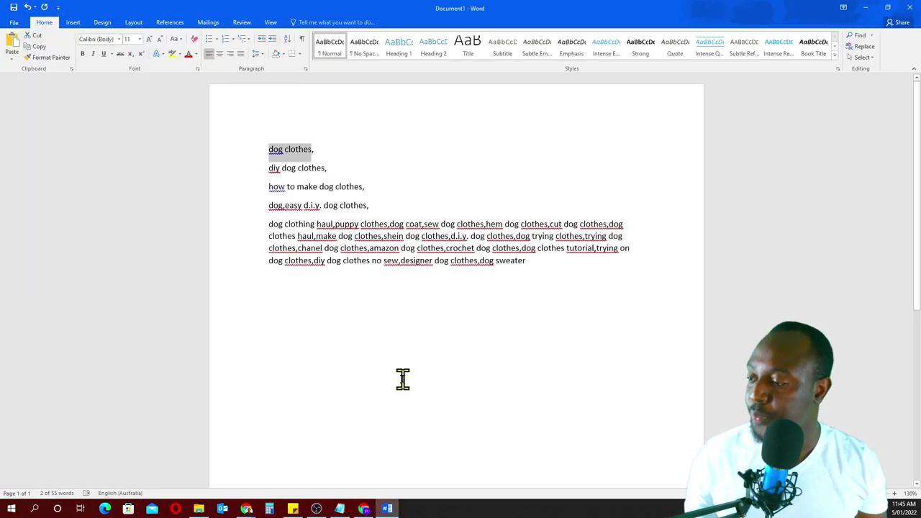
{"action": "left_click", "coordinate": [416, 200]}
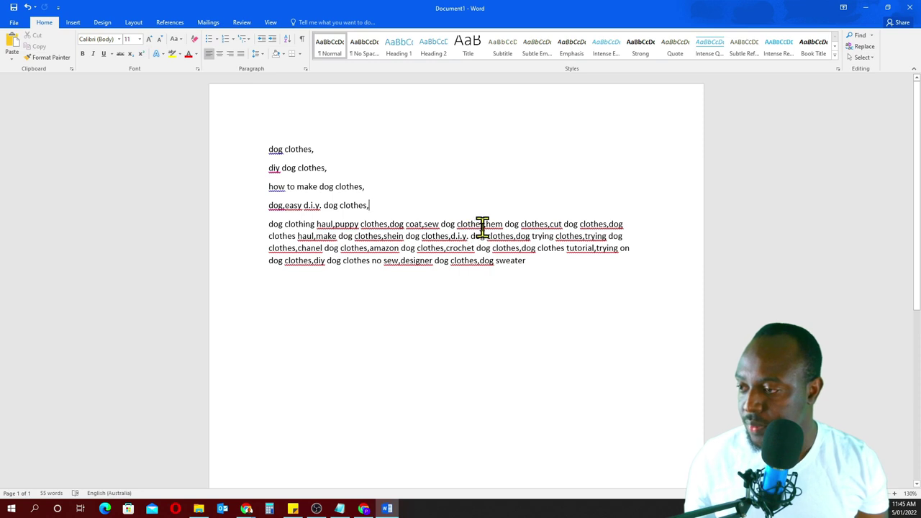
{"action": "left_click_drag", "start_coordinate": [484, 224], "coordinate": [425, 224]}
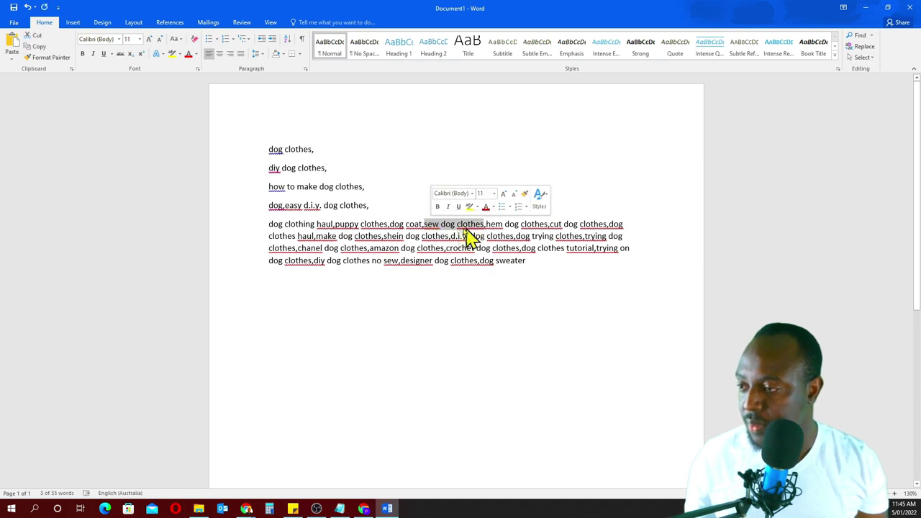
{"action": "right_click", "coordinate": [455, 227]}
{"action": "left_click", "coordinate": [477, 242]}
Return to the Pinterest profile in the browser and create a non-secret board named "sew dog clothes"
{"action": "left_click", "coordinate": [868, 8]}
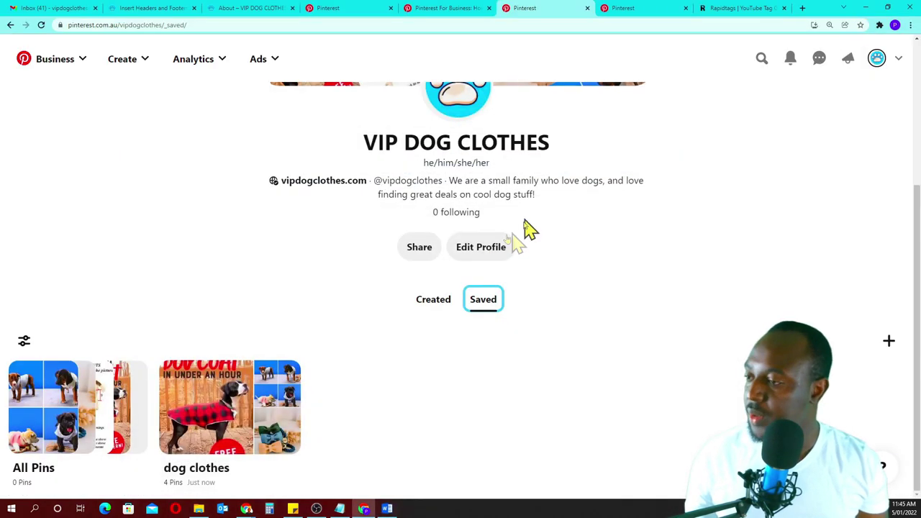
{"action": "scroll", "coordinate": [530, 261], "scroll_direction": "up", "scroll_amount": 3}
{"action": "scroll", "coordinate": [533, 259], "scroll_direction": "down", "scroll_amount": 3}
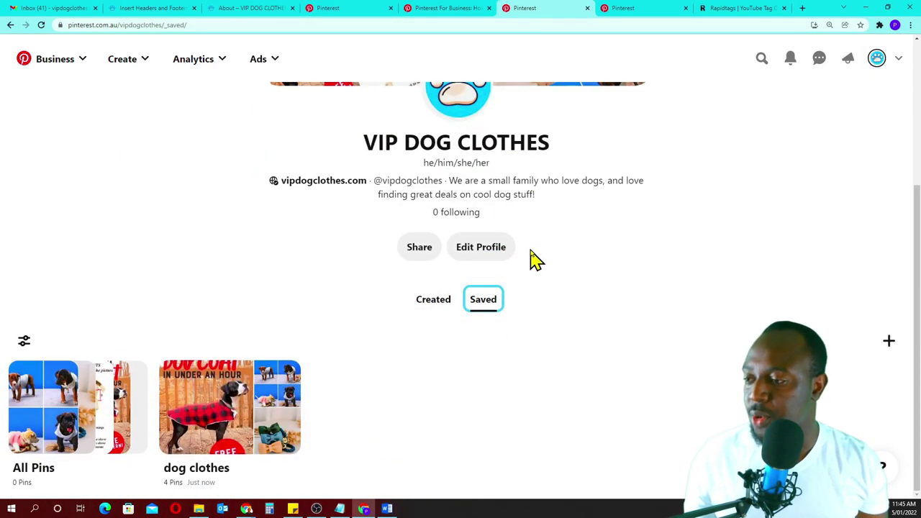
{"action": "left_click", "coordinate": [891, 345]}
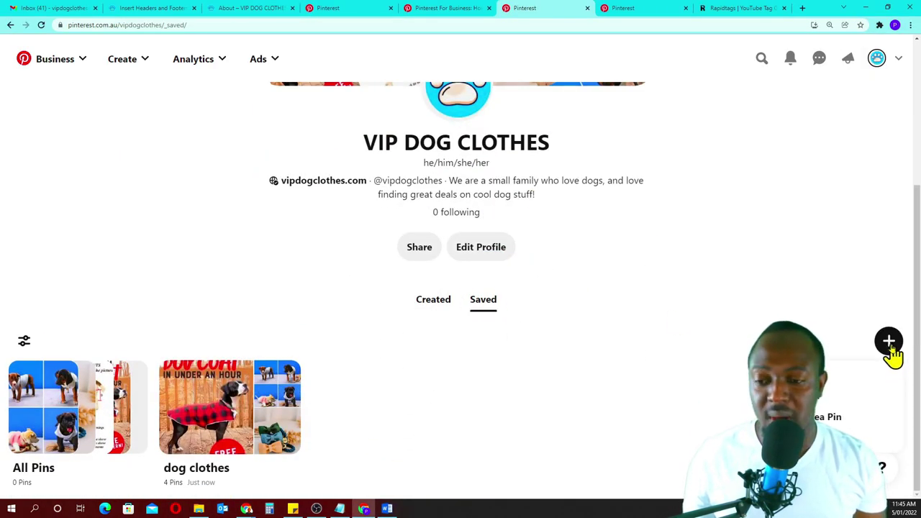
{"action": "left_click", "coordinate": [849, 436]}
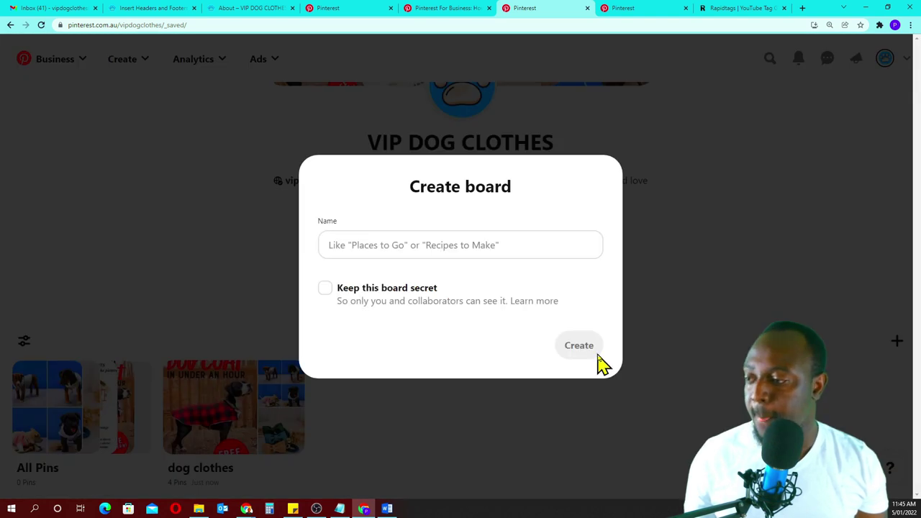
{"action": "left_click", "coordinate": [409, 245]}
{"action": "key", "text": "ctrl+v"}
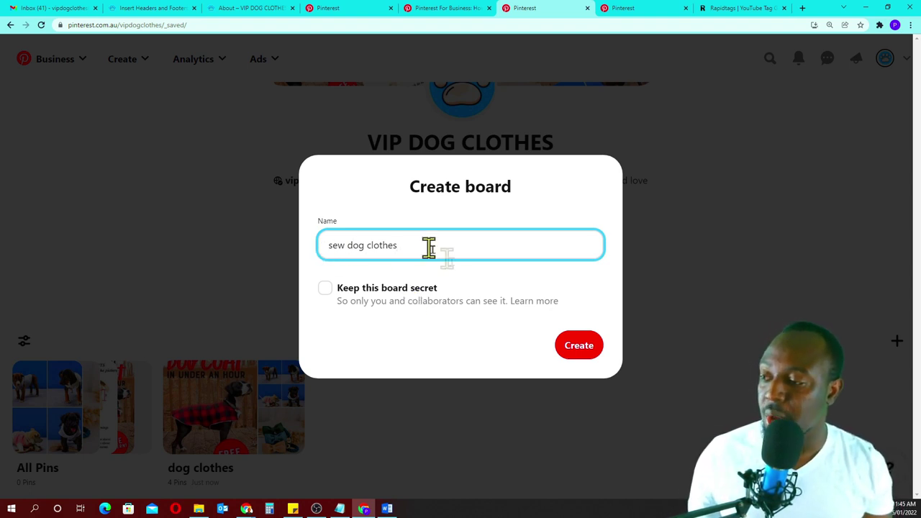
{"action": "left_click", "coordinate": [573, 353]}
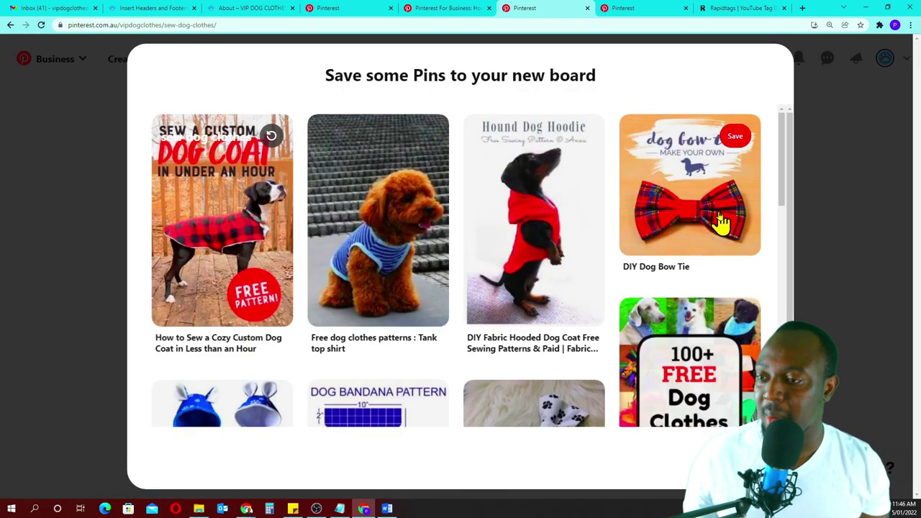
Save the paw-print dog tie pin and the "Free Dog Clothes Patterns" pin to the new sew dog clothes board
{"action": "scroll", "coordinate": [678, 401], "scroll_direction": "down", "scroll_amount": 3}
{"action": "mouse_move", "coordinate": [602, 243]}
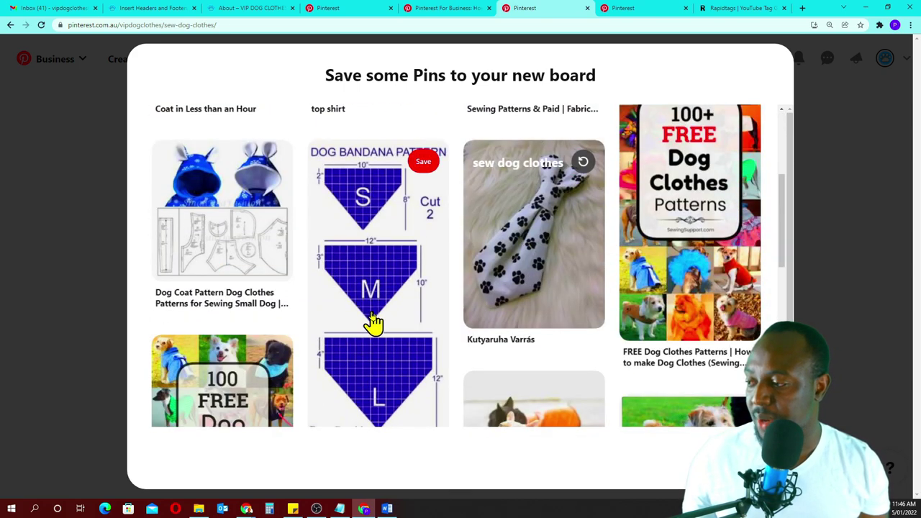
{"action": "scroll", "coordinate": [373, 320], "scroll_direction": "down", "scroll_amount": 1}
{"action": "scroll", "coordinate": [371, 322], "scroll_direction": "down", "scroll_amount": 2}
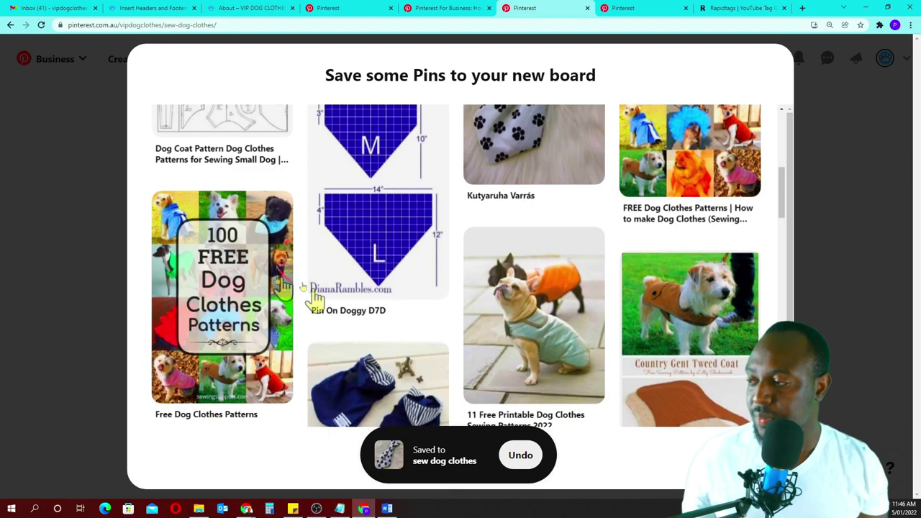
{"action": "left_click", "coordinate": [265, 210]}
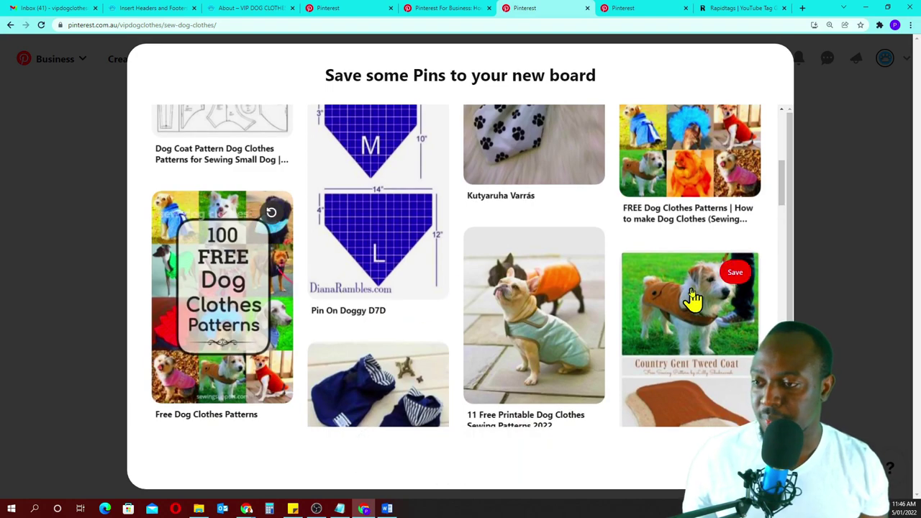
Save the "11 Free Printable Dog Clothes Sewing Patterns 2022" pin to the board and finish the pin selection
{"action": "scroll", "coordinate": [693, 303], "scroll_direction": "up", "scroll_amount": 3}
{"action": "scroll", "coordinate": [693, 299], "scroll_direction": "up", "scroll_amount": 2}
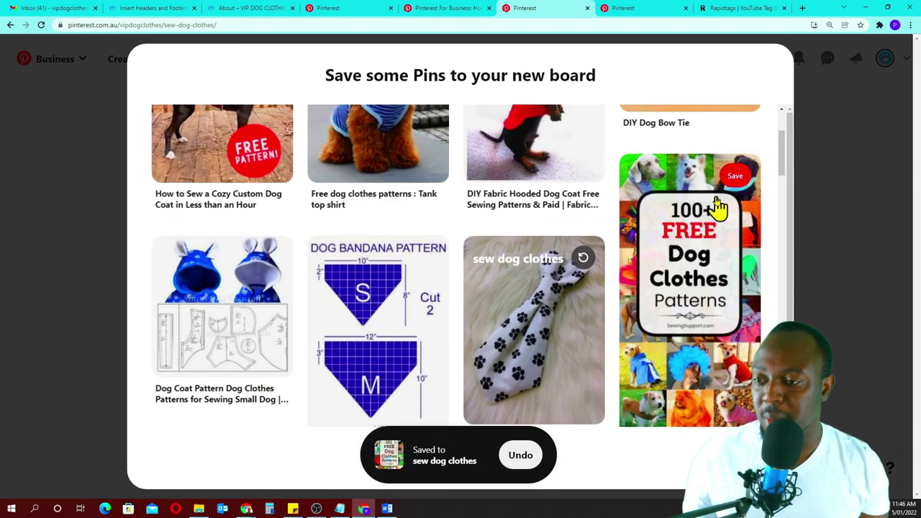
{"action": "scroll", "coordinate": [636, 288], "scroll_direction": "down", "scroll_amount": 5}
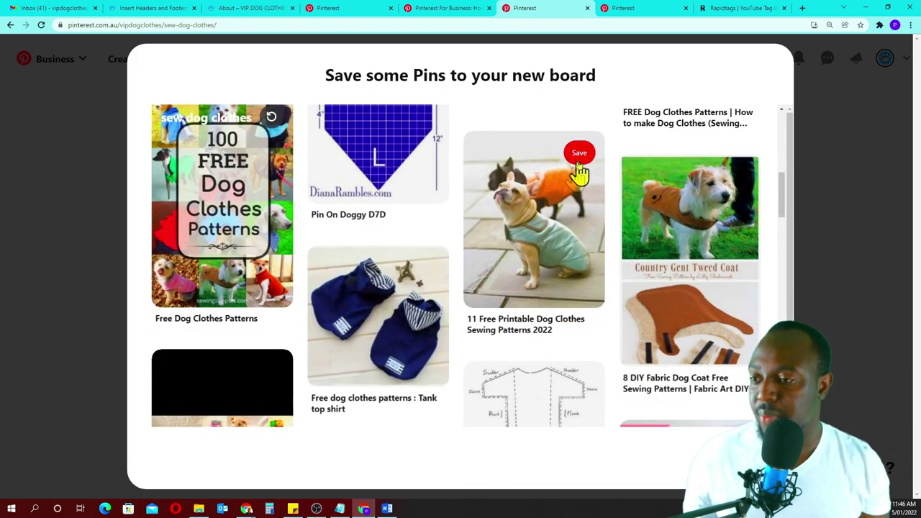
{"action": "left_click", "coordinate": [580, 158]}
{"action": "scroll", "coordinate": [626, 324], "scroll_direction": "down", "scroll_amount": 3}
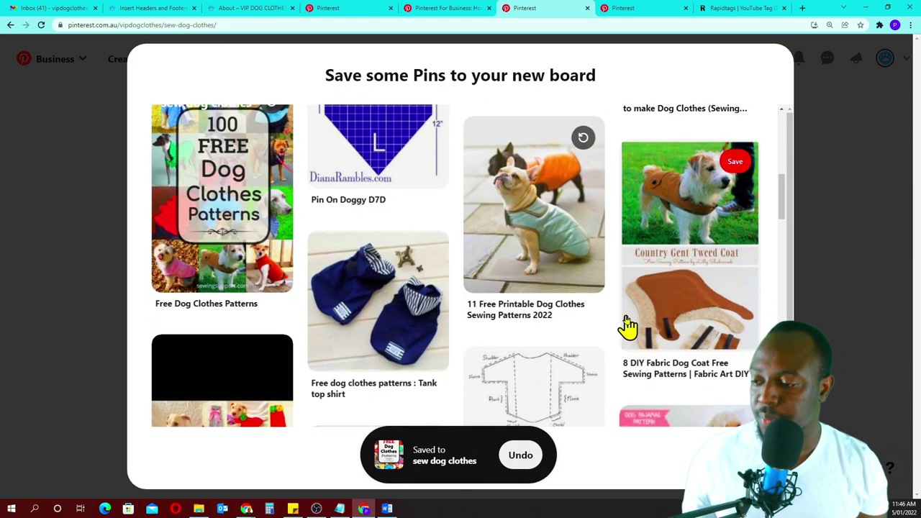
{"action": "key", "text": "Escape"}
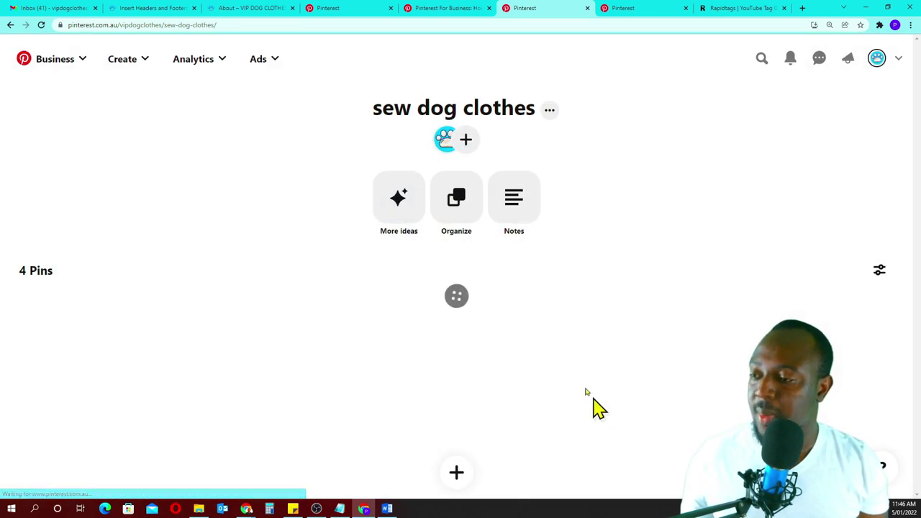
Return to the business profile's saved boards, and copy the phrase "designer dog clothes" from the tag paragraph in the Word document
{"action": "left_click", "coordinate": [877, 61]}
{"action": "scroll", "coordinate": [608, 243], "scroll_direction": "down", "scroll_amount": 2}
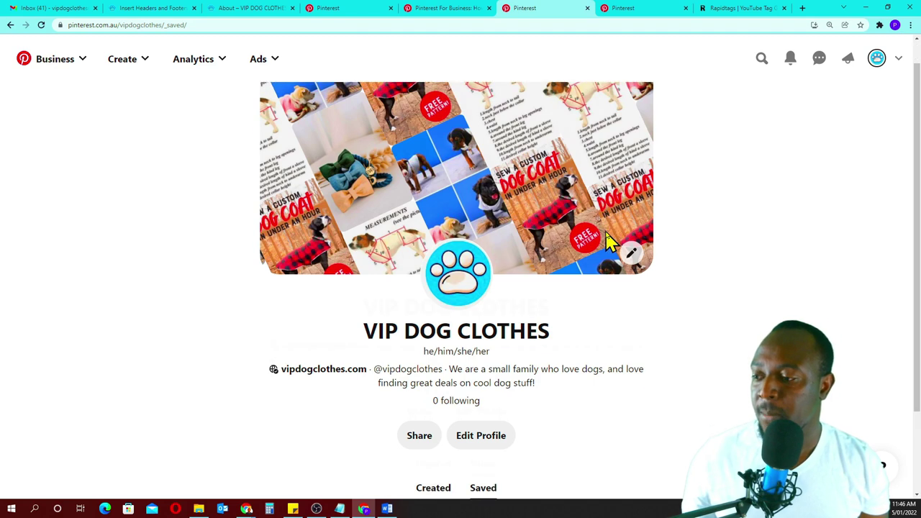
{"action": "scroll", "coordinate": [608, 243], "scroll_direction": "down", "scroll_amount": 1}
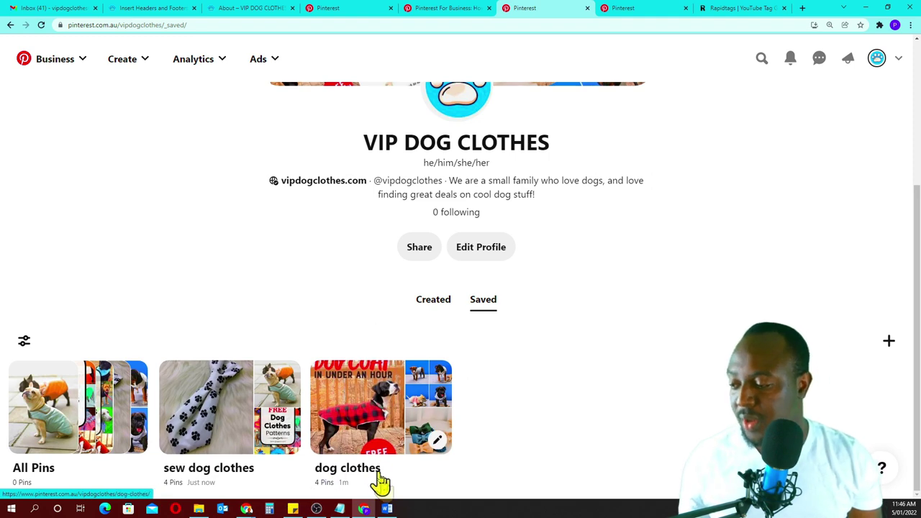
{"action": "left_click", "coordinate": [387, 509]}
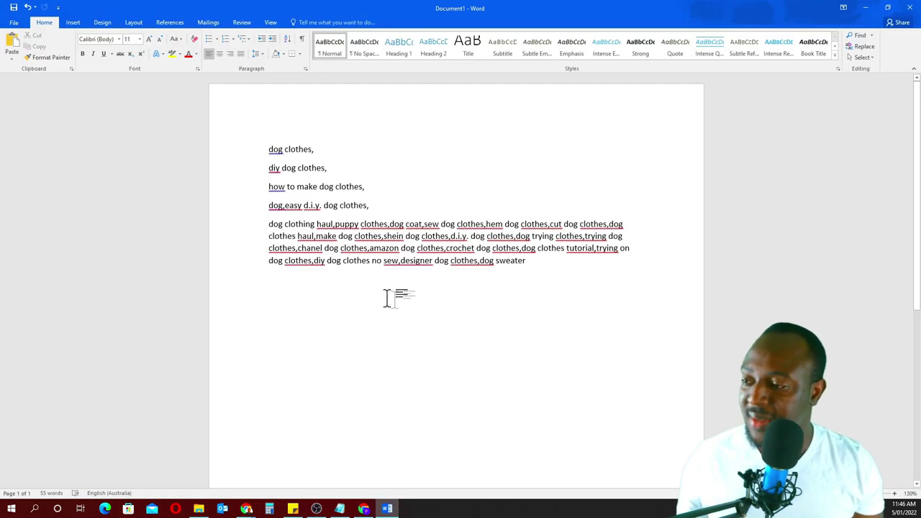
{"action": "left_click_drag", "start_coordinate": [403, 260], "coordinate": [456, 272]}
{"action": "right_click", "coordinate": [444, 270]}
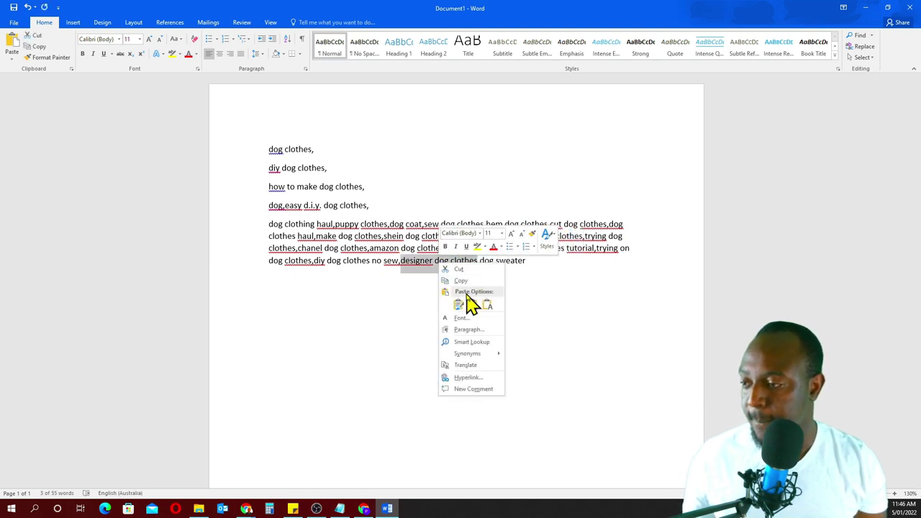
{"action": "left_click", "coordinate": [466, 282]}
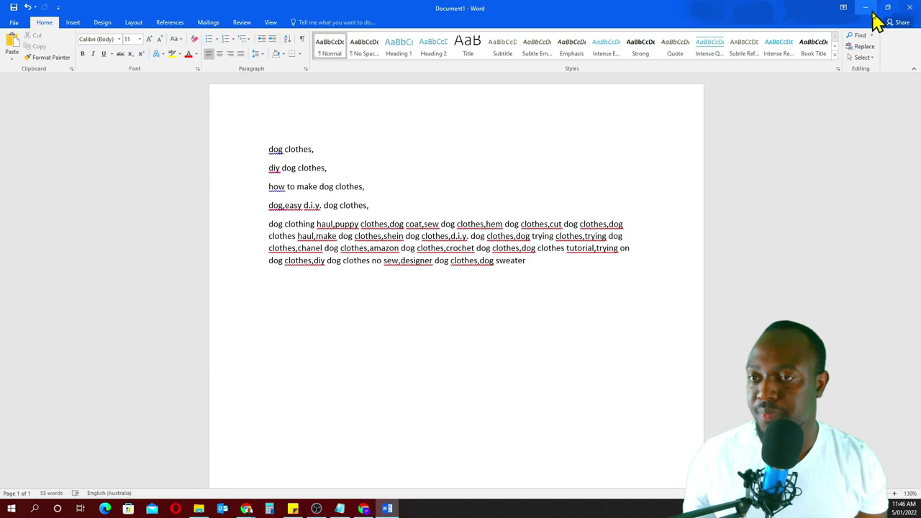
Return to the Pinterest profile in the browser and create a non-secret board named "designer dog clothes"
{"action": "left_click", "coordinate": [865, 7]}
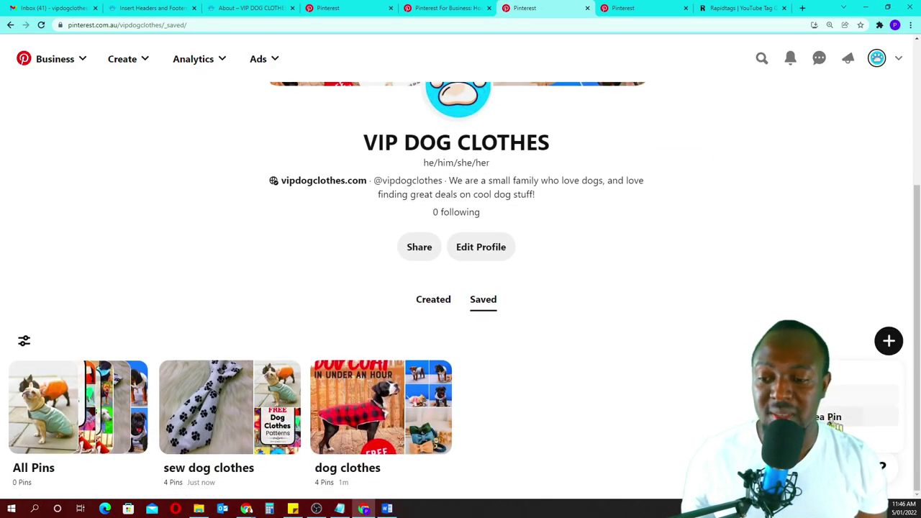
{"action": "left_click", "coordinate": [856, 437]}
{"action": "left_click", "coordinate": [415, 245]}
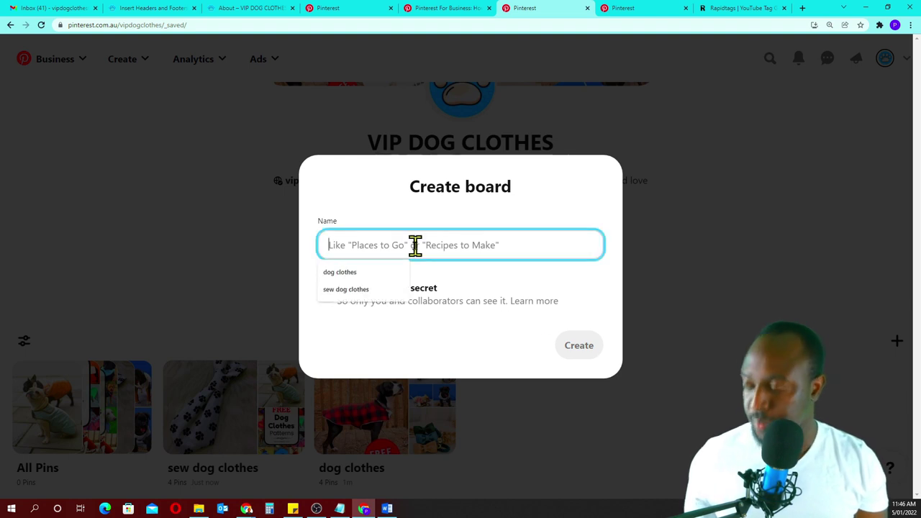
{"action": "key", "text": "ctrl+v"}
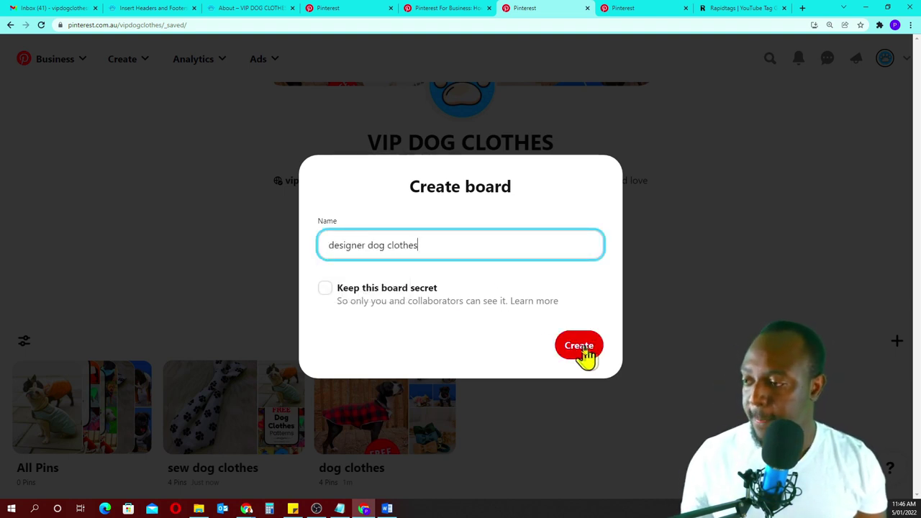
{"action": "left_click", "coordinate": [583, 348]}
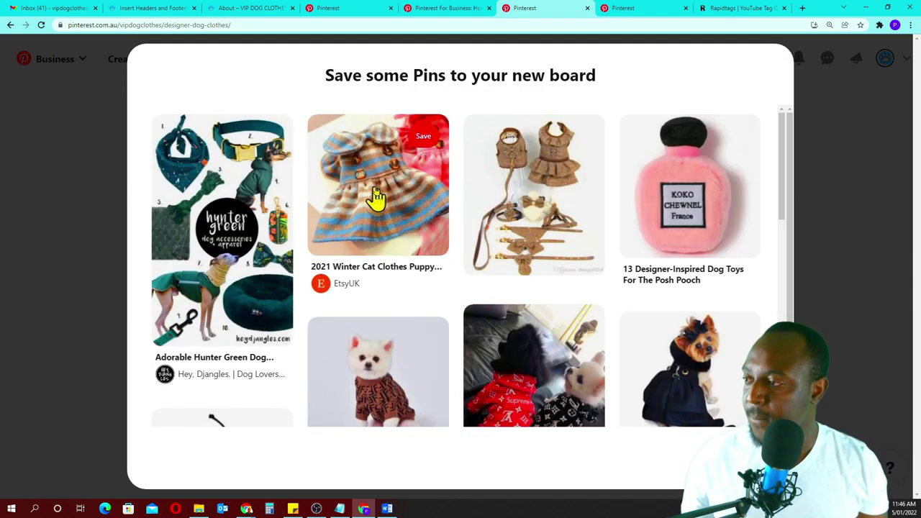
Save the hunter green dog accessories, brown harness and dress set, and "Wool Fur-Trimmed Dog Harness" pins to the new board
{"action": "left_click", "coordinate": [274, 144]}
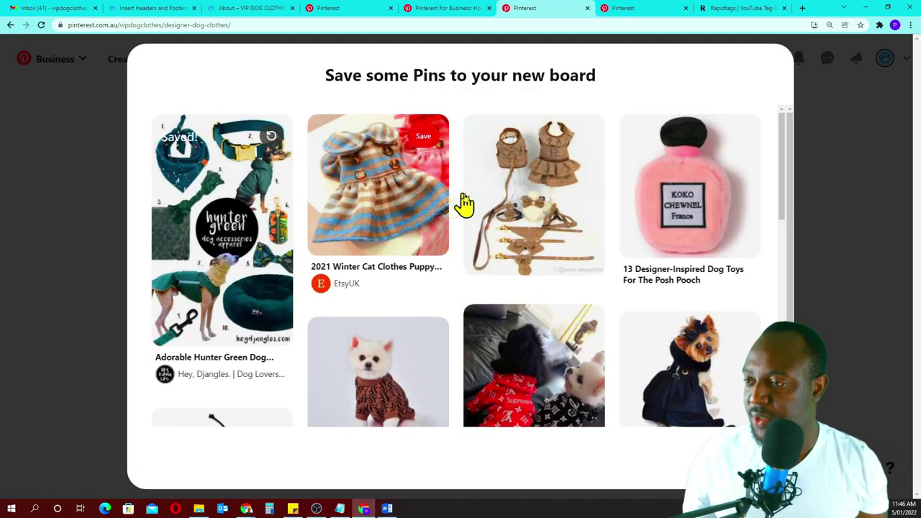
{"action": "left_click", "coordinate": [581, 139]}
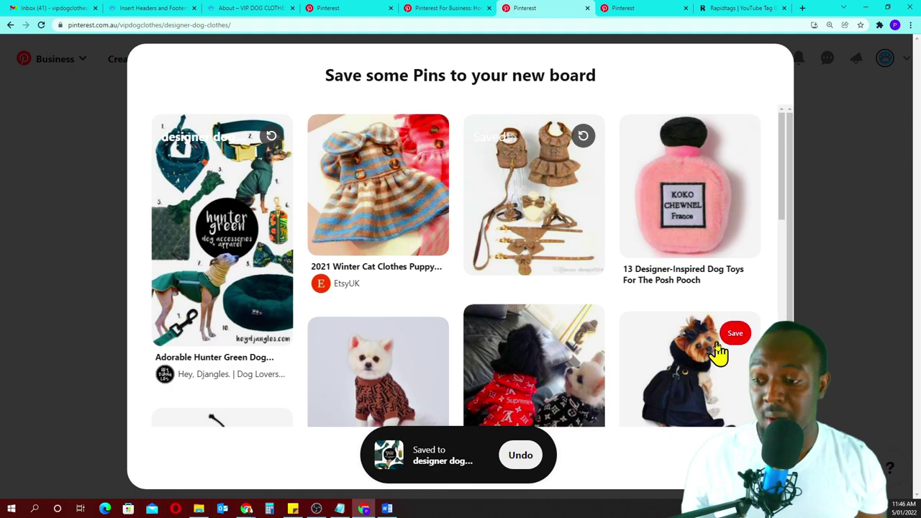
{"action": "scroll", "coordinate": [720, 352], "scroll_direction": "down", "scroll_amount": 2}
{"action": "left_click", "coordinate": [734, 241]}
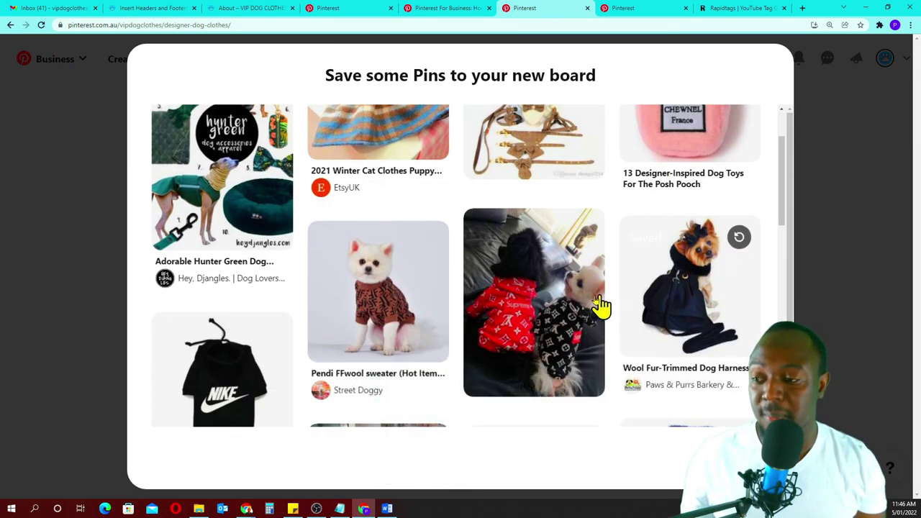
Save the Wooflink pin of fluffy bow vests on hangers to the designer dog clothes board and finish the pin selection
{"action": "scroll", "coordinate": [504, 291], "scroll_direction": "down", "scroll_amount": 2}
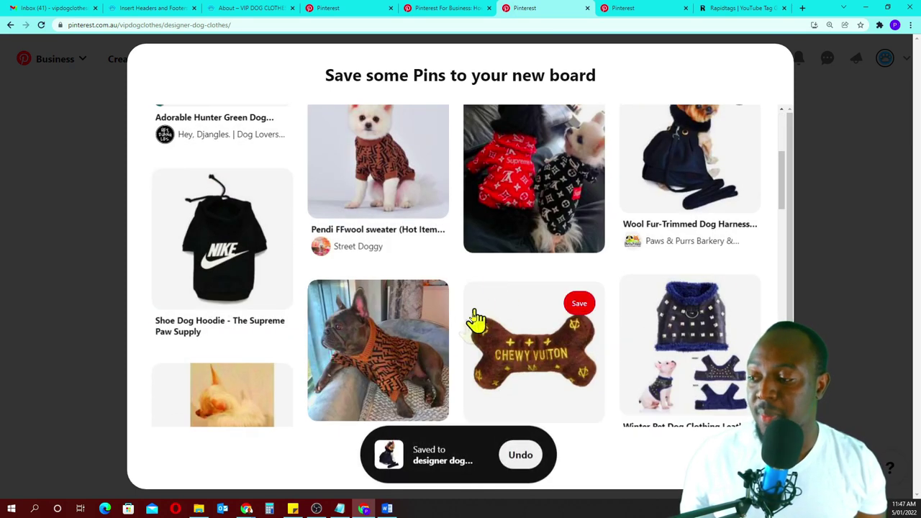
{"action": "scroll", "coordinate": [508, 323], "scroll_direction": "down", "scroll_amount": 2}
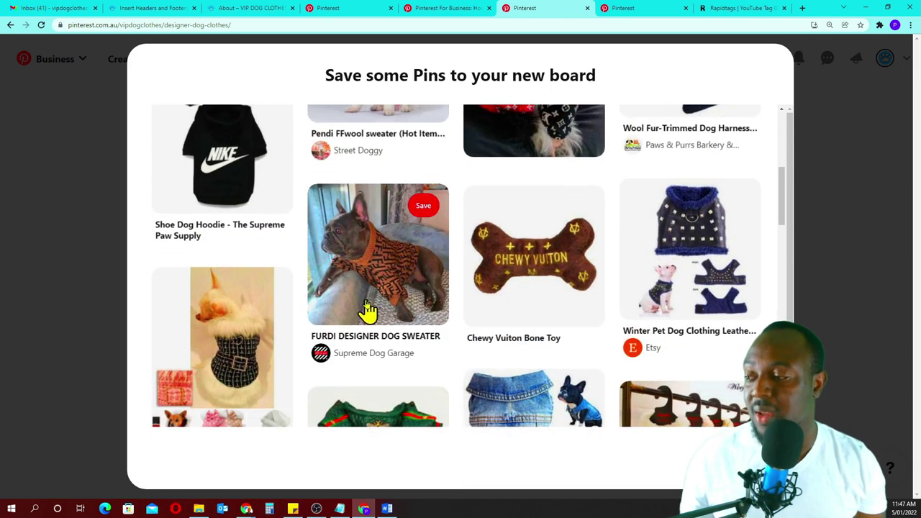
{"action": "scroll", "coordinate": [374, 311], "scroll_direction": "down", "scroll_amount": 2}
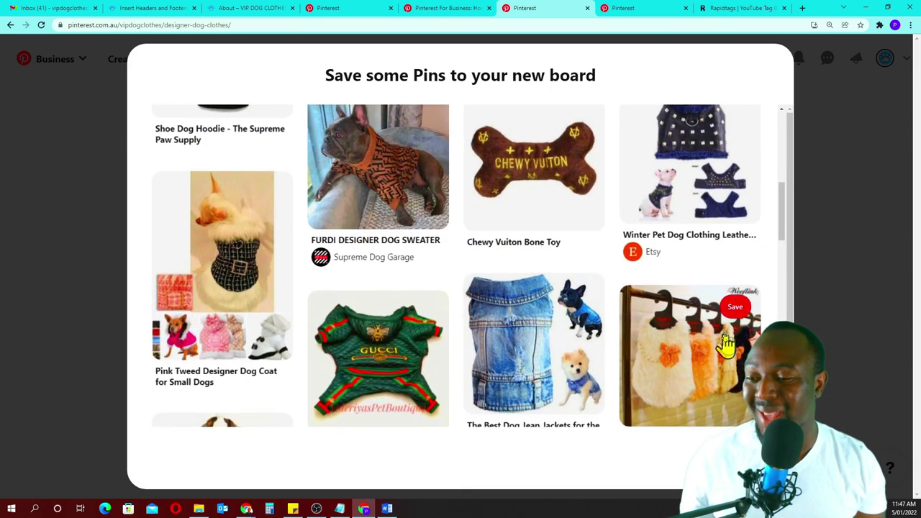
{"action": "left_click", "coordinate": [736, 313]}
{"action": "scroll", "coordinate": [523, 362], "scroll_direction": "down", "scroll_amount": 2}
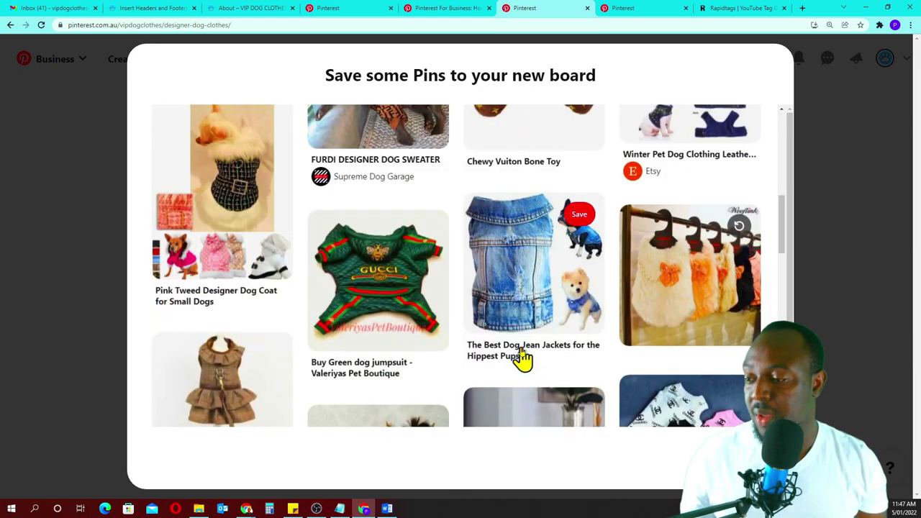
{"action": "scroll", "coordinate": [523, 357], "scroll_direction": "down", "scroll_amount": 5}
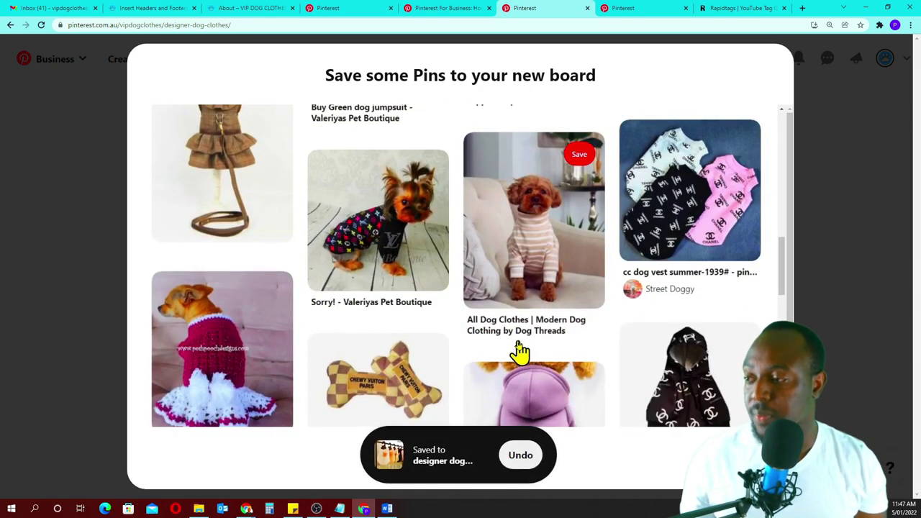
{"action": "scroll", "coordinate": [442, 293], "scroll_direction": "down", "scroll_amount": 2}
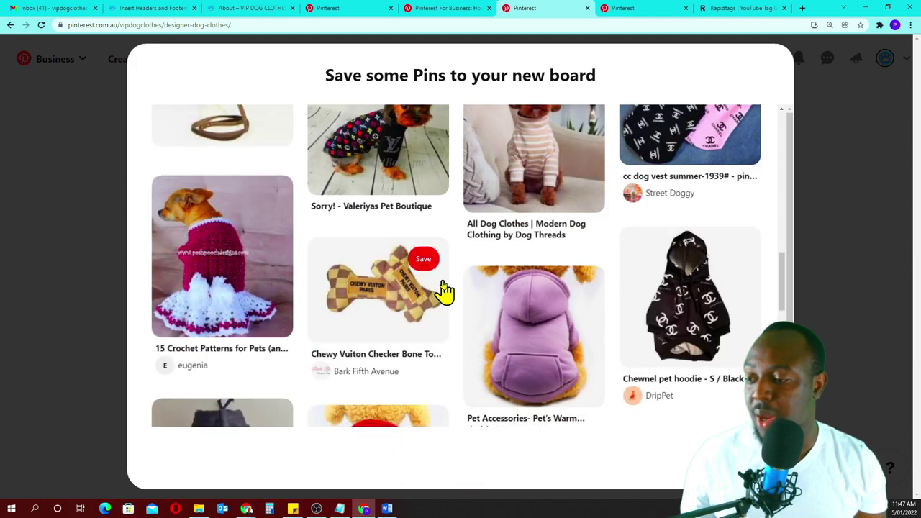
{"action": "left_click", "coordinate": [673, 432]}
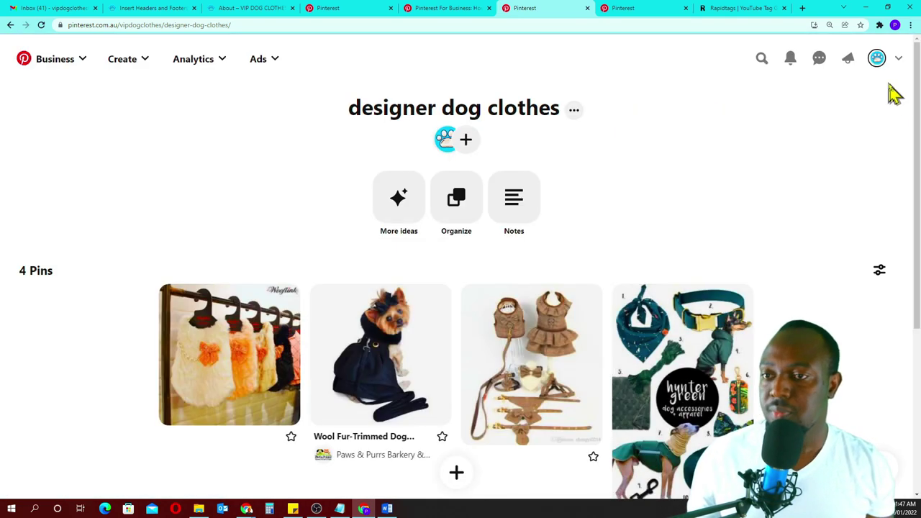
Open the business profile, and switch to the Nunu's Pet Shop profile to examine how its saved boards are named and organised
{"action": "left_click", "coordinate": [878, 61]}
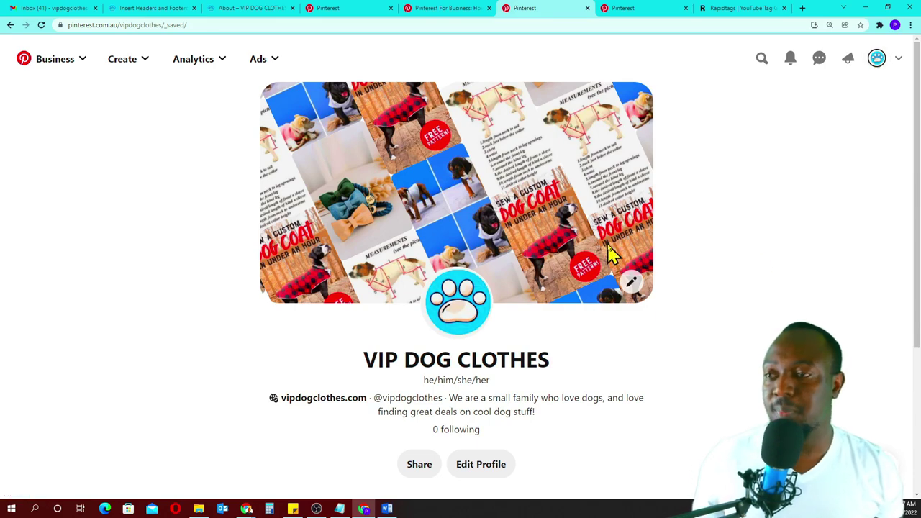
{"action": "left_click", "coordinate": [652, 10]}
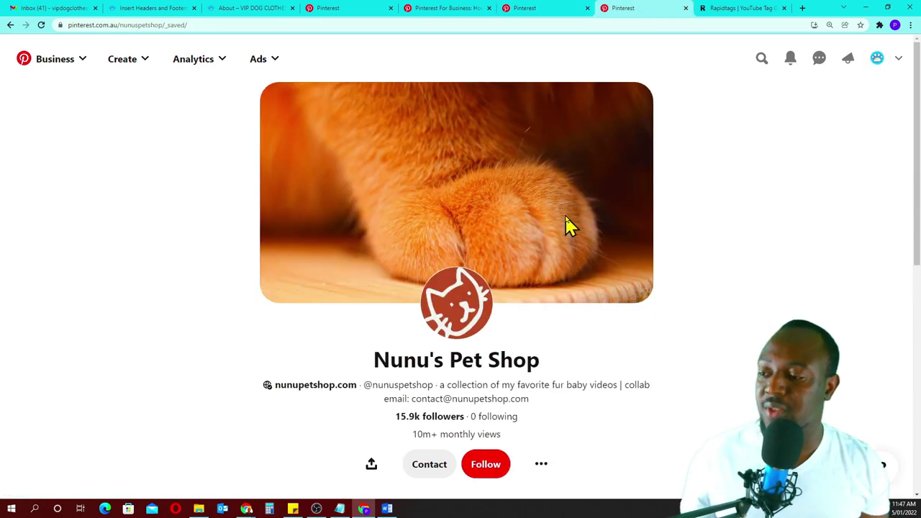
{"action": "scroll", "coordinate": [565, 231], "scroll_direction": "down", "scroll_amount": 5}
{"action": "scroll", "coordinate": [565, 239], "scroll_direction": "down", "scroll_amount": 3}
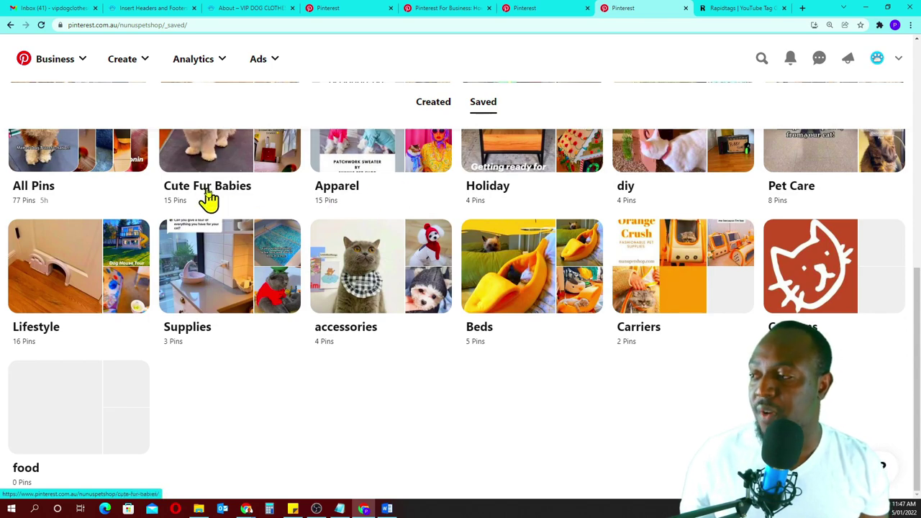
{"action": "scroll", "coordinate": [605, 354], "scroll_direction": "up", "scroll_amount": 1}
{"action": "scroll", "coordinate": [603, 343], "scroll_direction": "up", "scroll_amount": 10}
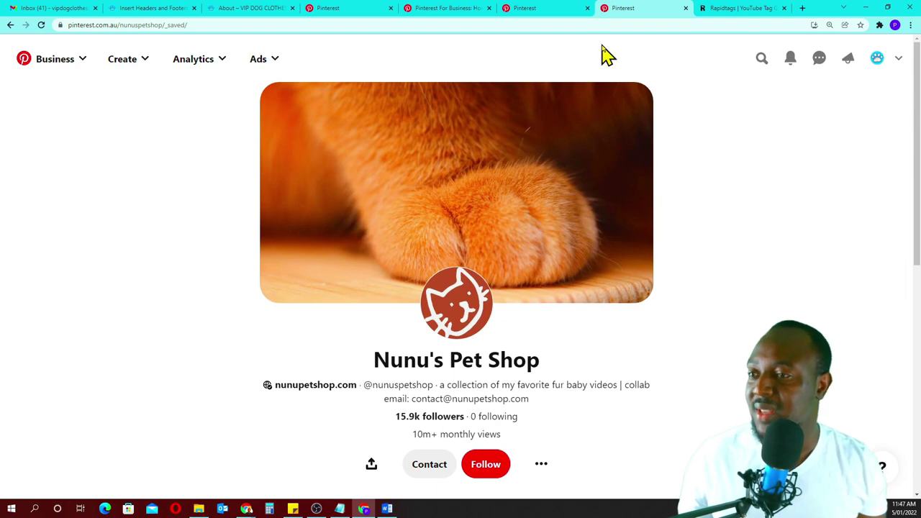
Return to the VIP DOG CLOTHES profile's saved boards and open the designer dog clothes board for editing
{"action": "left_click", "coordinate": [523, 9]}
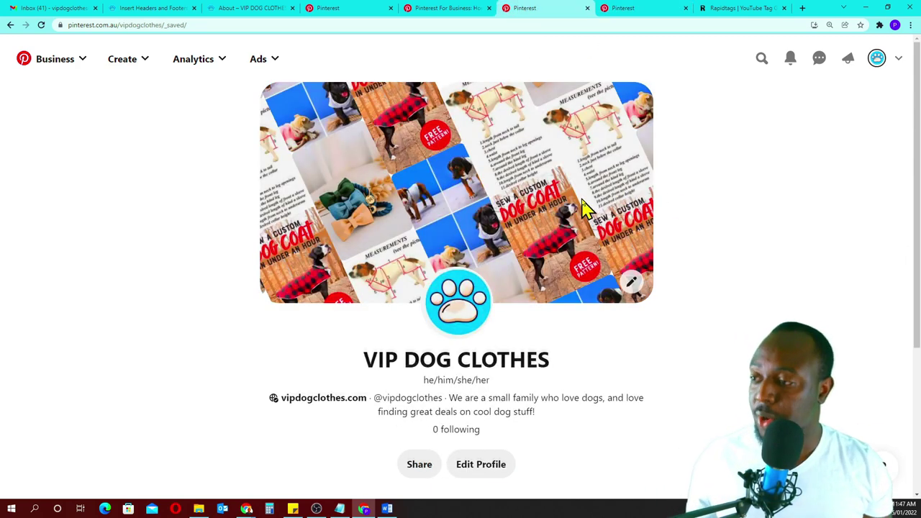
{"action": "scroll", "coordinate": [584, 210], "scroll_direction": "down", "scroll_amount": 3}
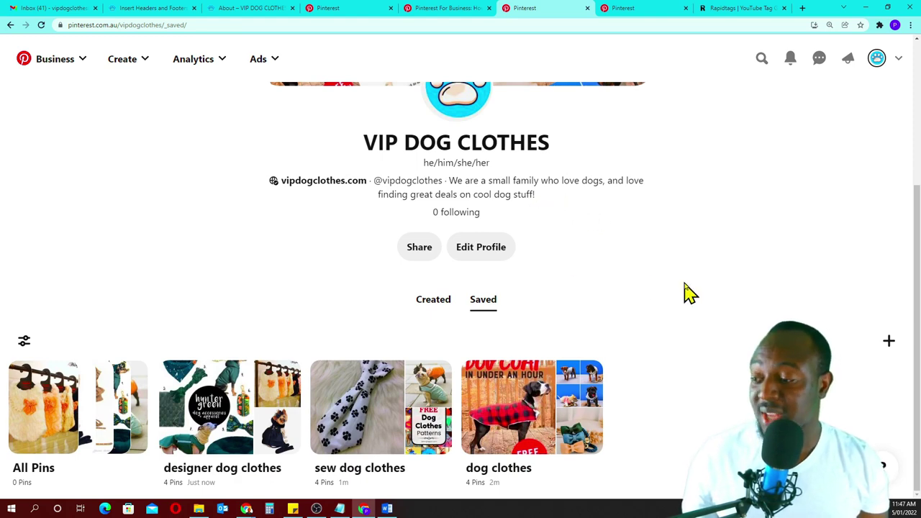
{"action": "left_click", "coordinate": [481, 302]}
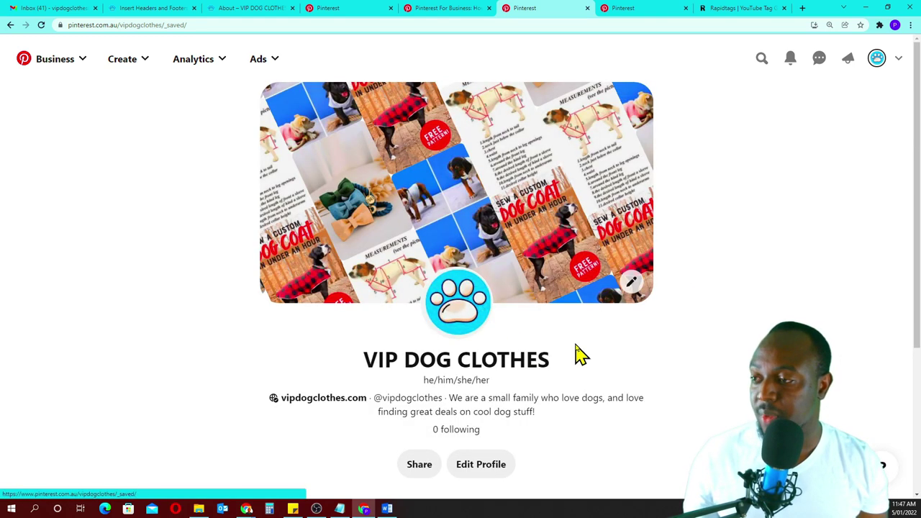
{"action": "scroll", "coordinate": [579, 355], "scroll_direction": "down", "scroll_amount": 3}
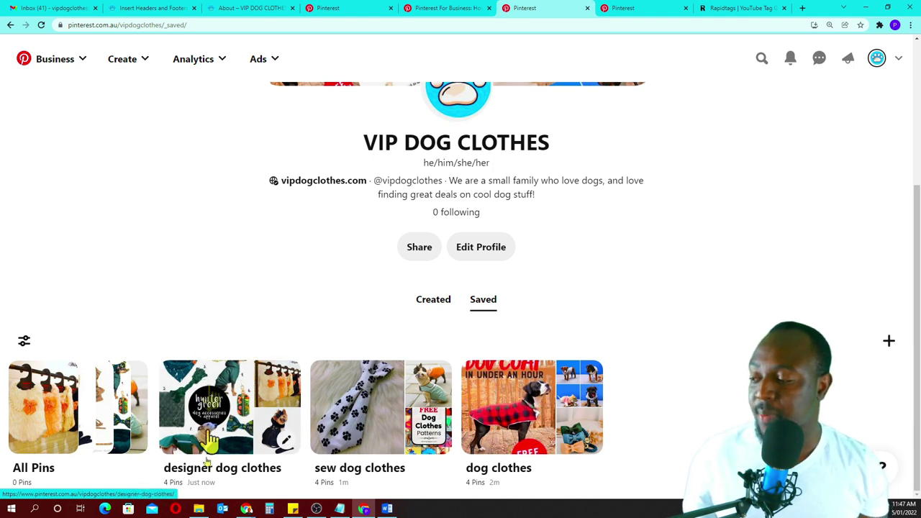
{"action": "left_click", "coordinate": [288, 440]}
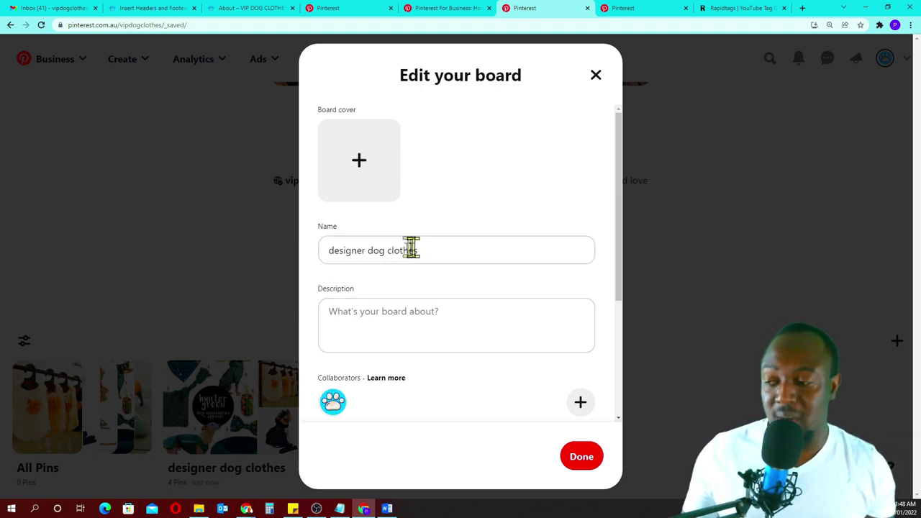
Finish editing the designer dog clothes board with its description left blank, and look over the VIP DOG CLOTHES profile and saved boards
{"action": "left_click", "coordinate": [358, 321]}
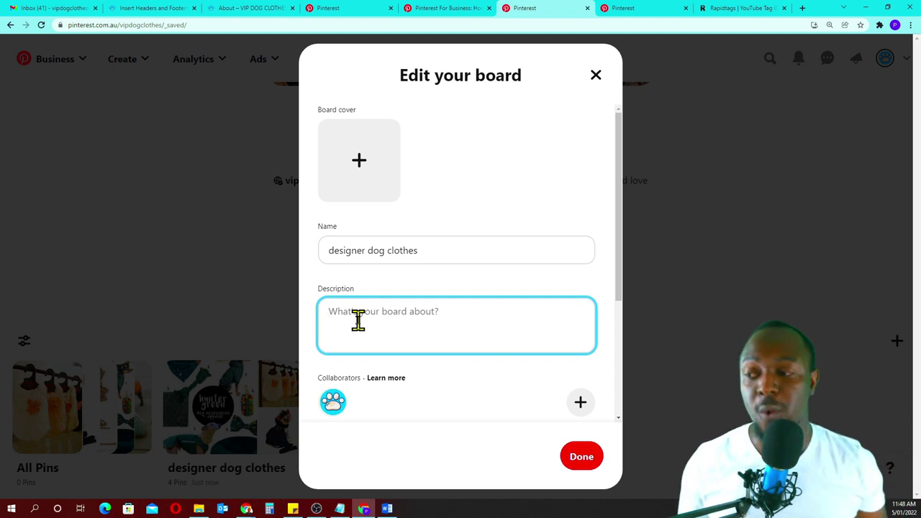
{"action": "left_click", "coordinate": [573, 461]}
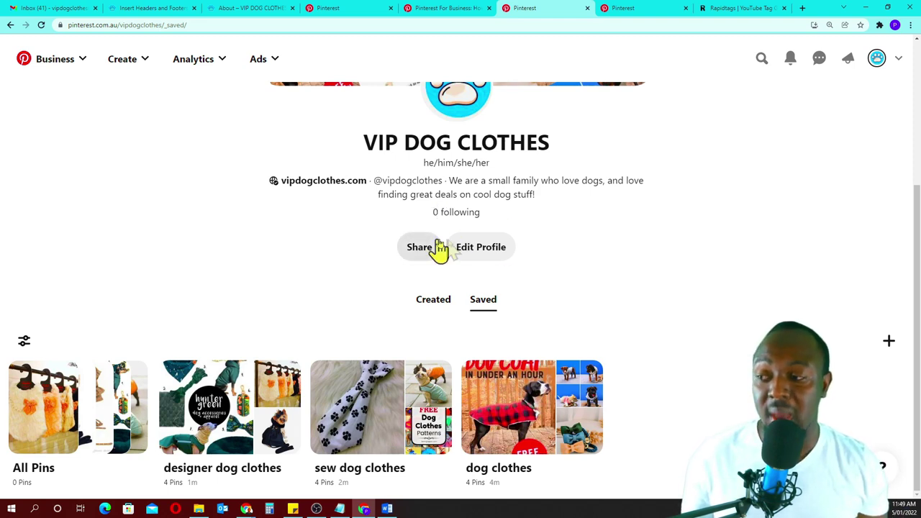
{"action": "scroll", "coordinate": [517, 257], "scroll_direction": "up", "scroll_amount": 3}
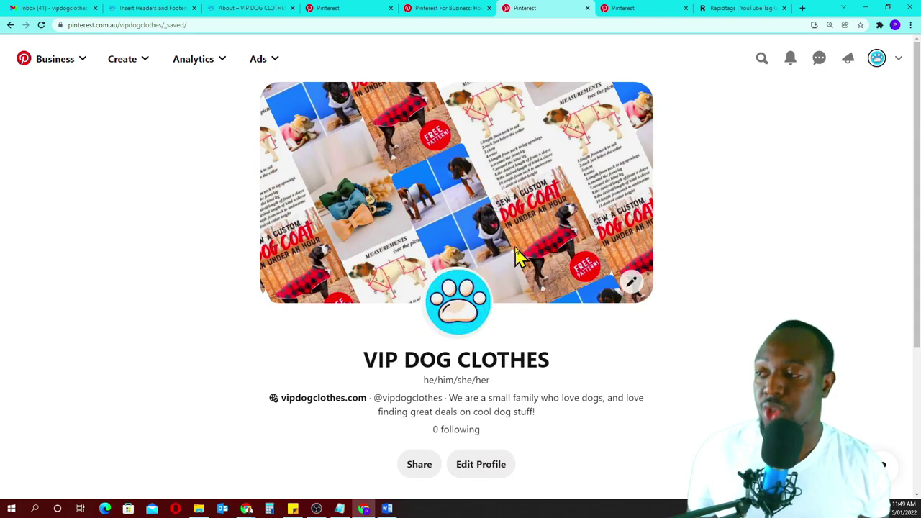
{"action": "scroll", "coordinate": [516, 257], "scroll_direction": "down", "scroll_amount": 3}
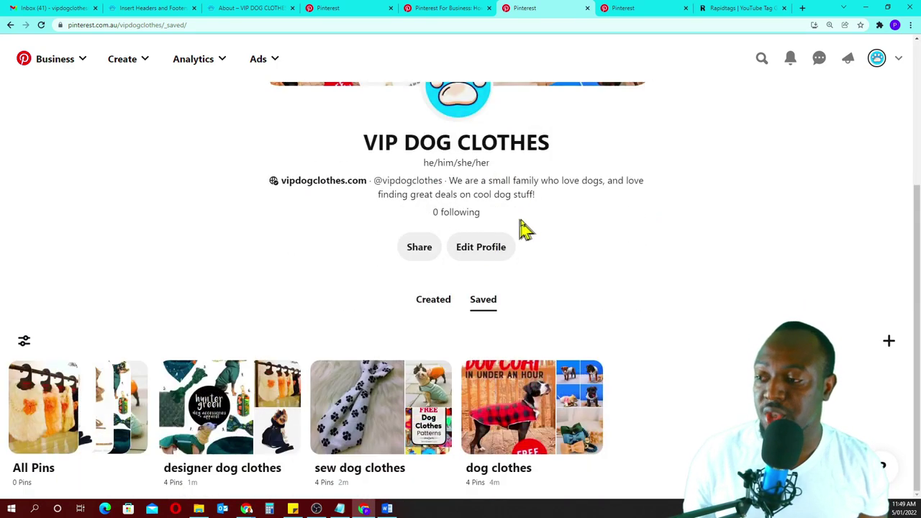
{"action": "scroll", "coordinate": [626, 266], "scroll_direction": "up", "scroll_amount": 3}
{"action": "scroll", "coordinate": [627, 264], "scroll_direction": "down", "scroll_amount": 2}
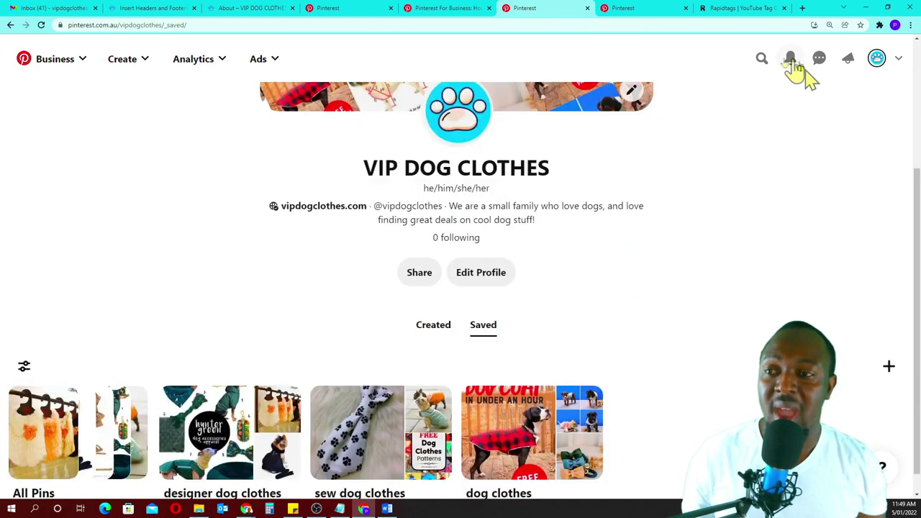
Search your own pins for "i love pets" and look over the suggested ideas
{"action": "left_click", "coordinate": [760, 64]}
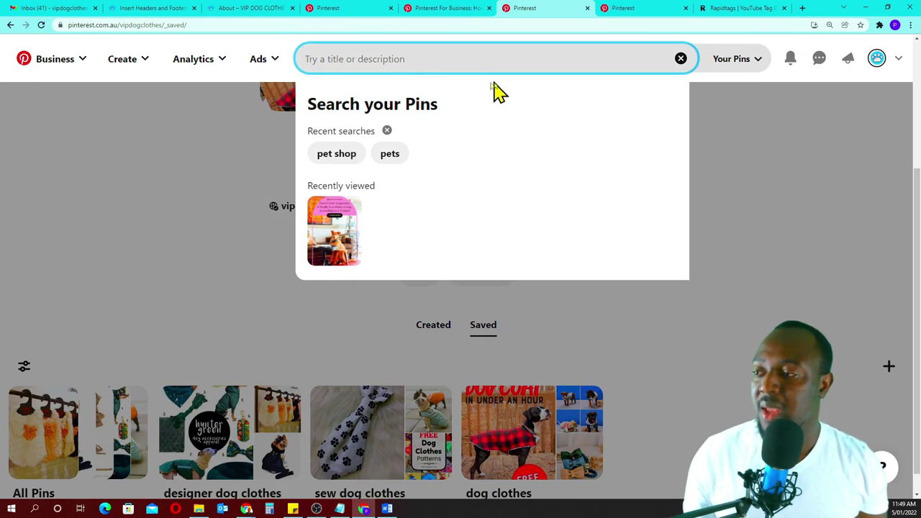
{"action": "type", "text": "g"}
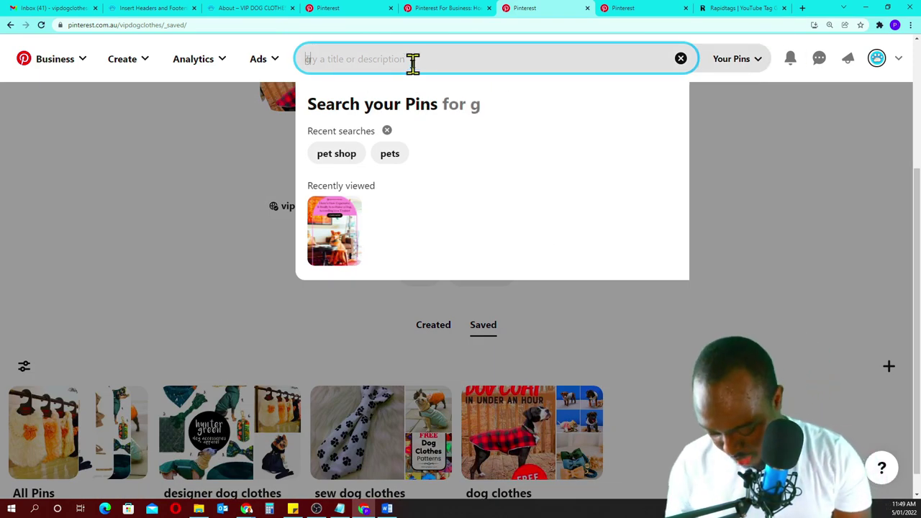
{"action": "key", "text": "BackSpace"}
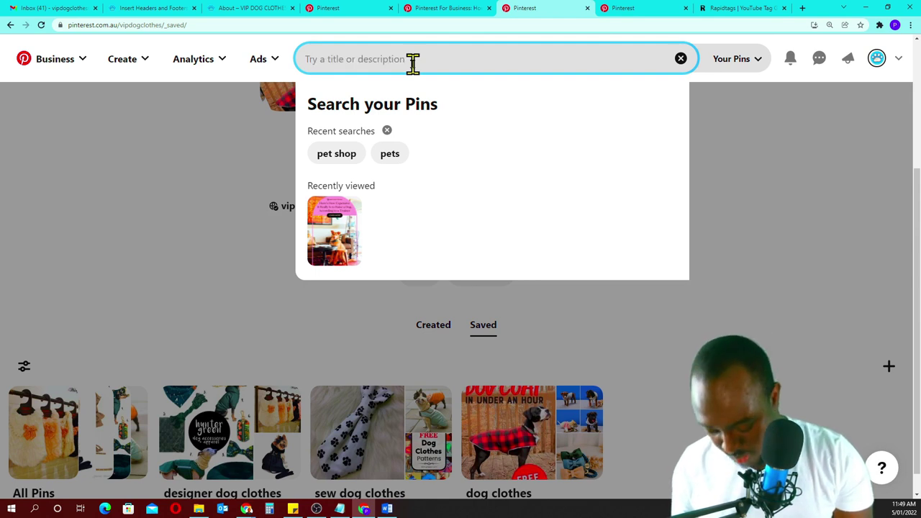
{"action": "type", "text": "pe"}
{"action": "key", "text": "BackSpace"}
{"action": "key", "text": "BackSpace"}
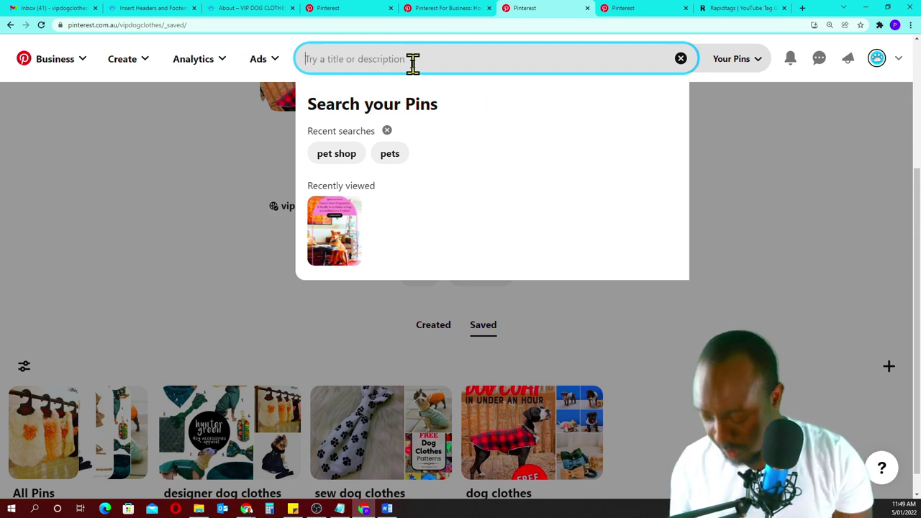
{"action": "type", "text": "i love pets"}
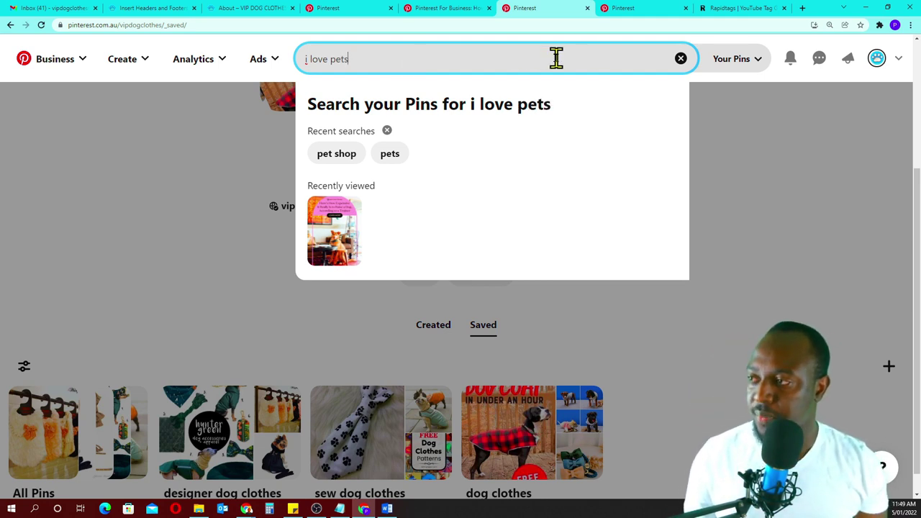
{"action": "key", "text": "Return"}
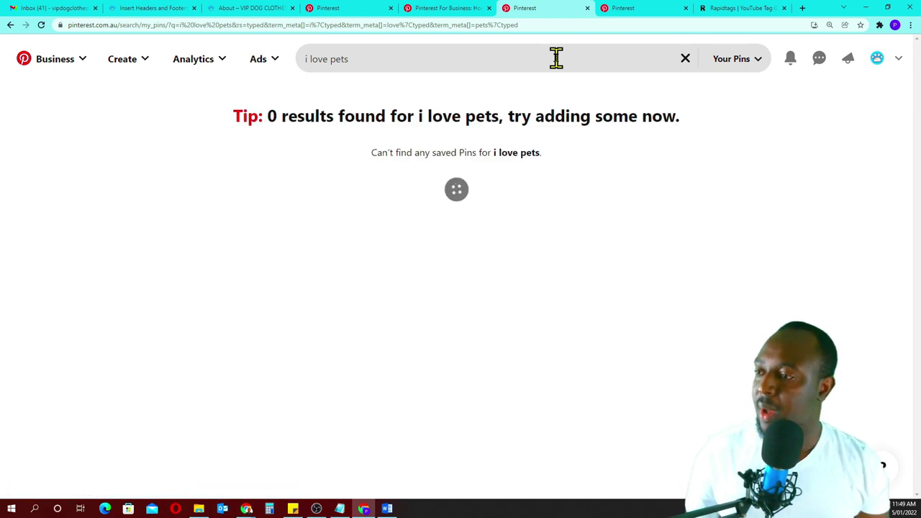
{"action": "scroll", "coordinate": [597, 144], "scroll_direction": "down", "scroll_amount": 2}
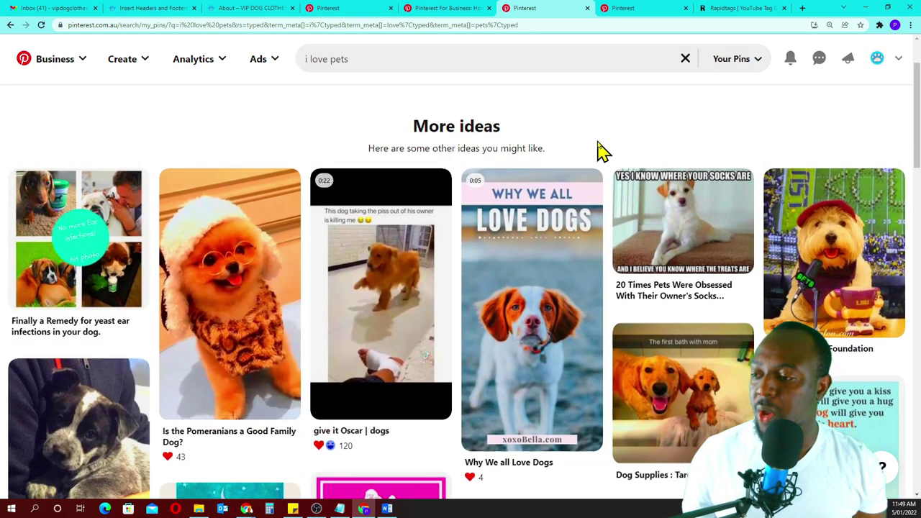
Restrict the "i love pets" search to people and look through the matching accounts and their follower counts
{"action": "left_click", "coordinate": [767, 64]}
{"action": "left_click", "coordinate": [714, 144]}
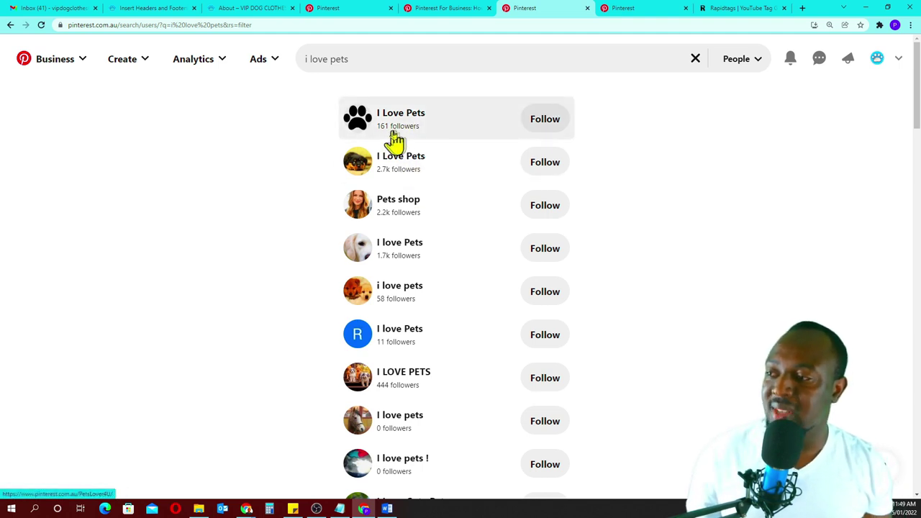
{"action": "scroll", "coordinate": [436, 143], "scroll_direction": "down", "scroll_amount": 1}
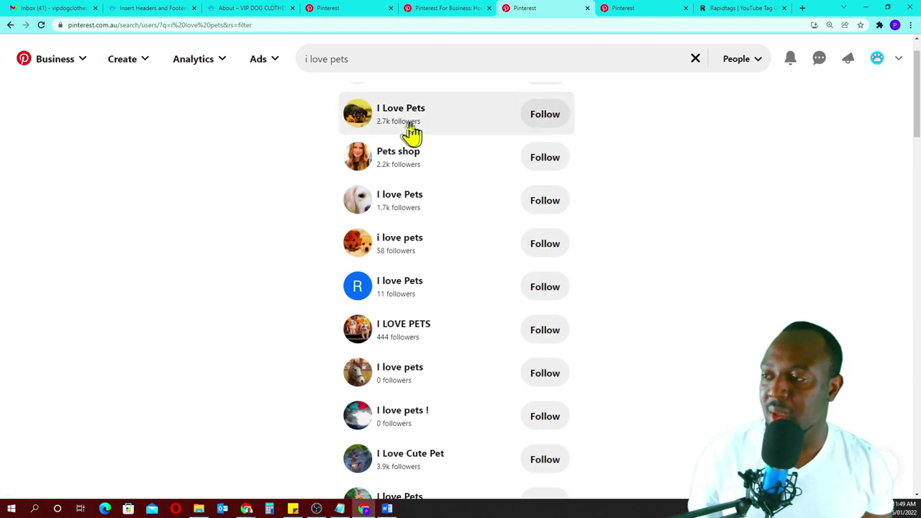